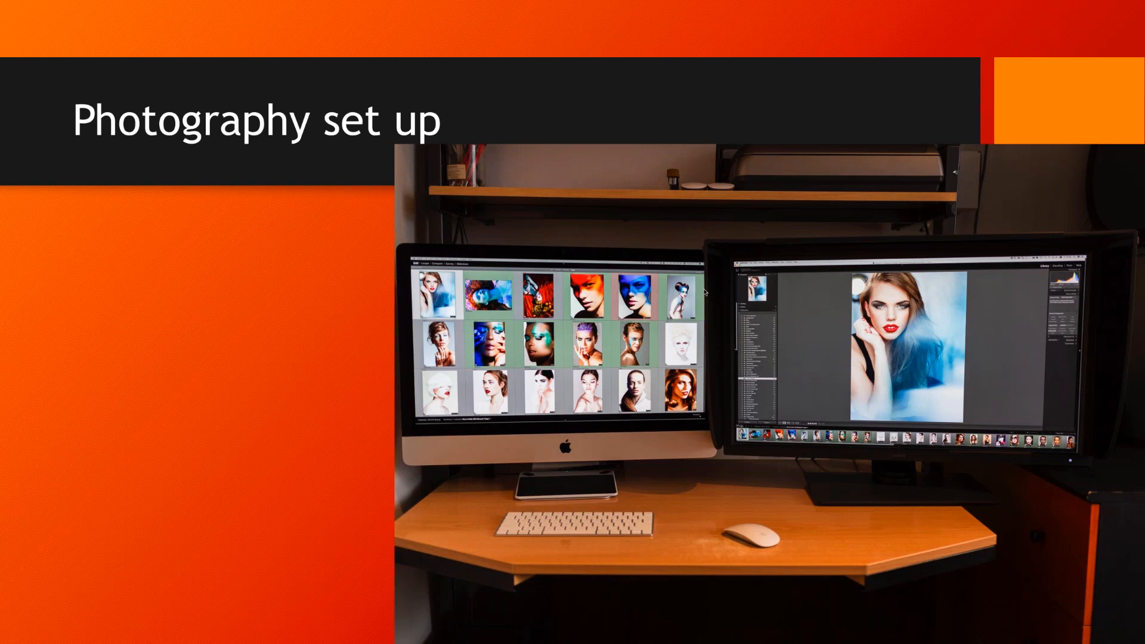
pyautogui.press('Right')
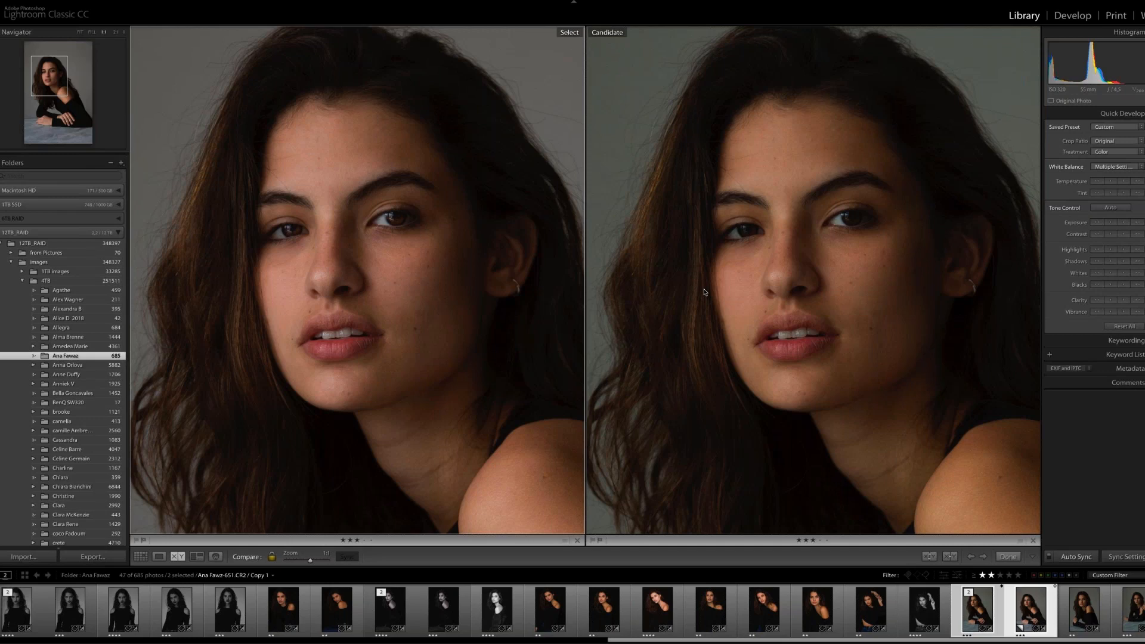
pyautogui.click(705, 292)
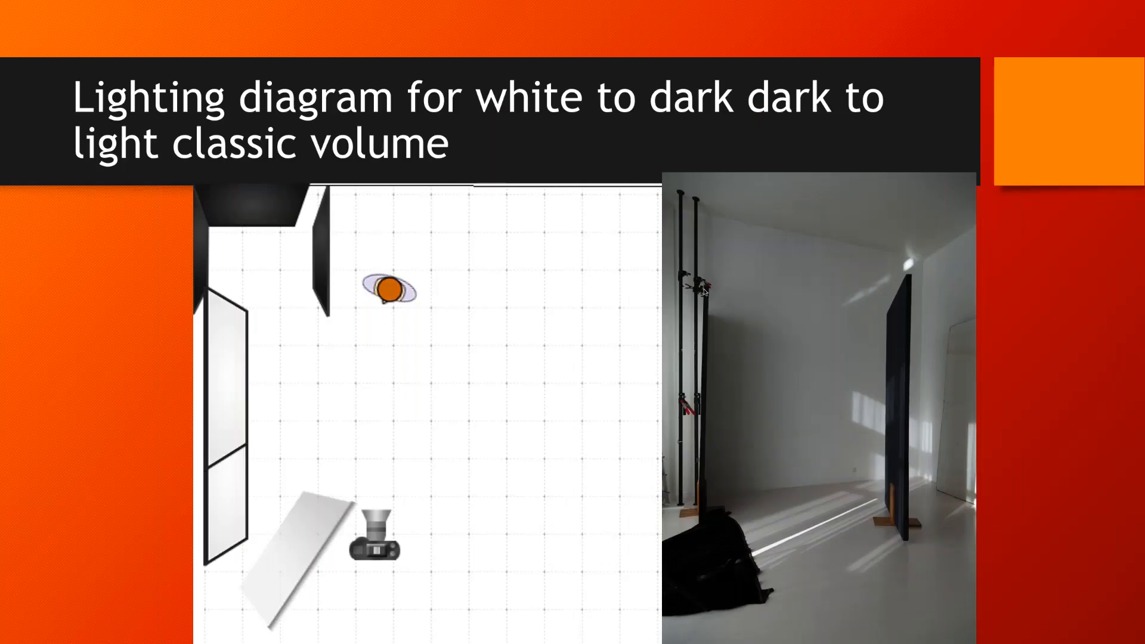
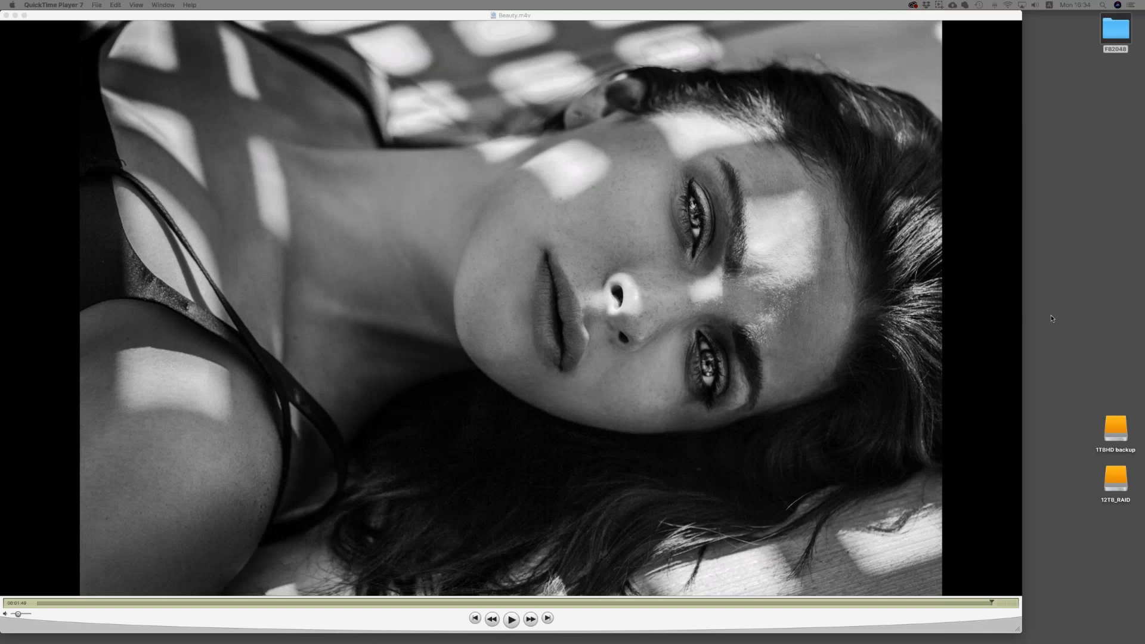
# Switch to Lightroom Classic and show the benQ webinar smart collection as a thumbnail grid in the Library.
pyautogui.press('super+Tab')
pyautogui.press('super+Tab')
pyautogui.press('super+Tab')
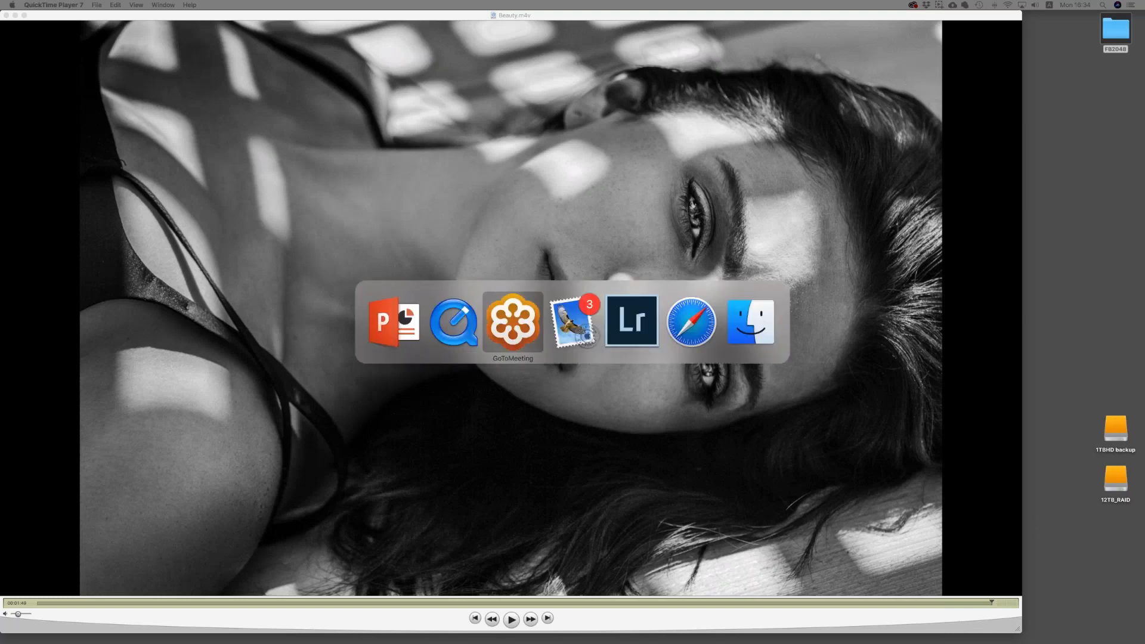
pyautogui.press('super+Tab')
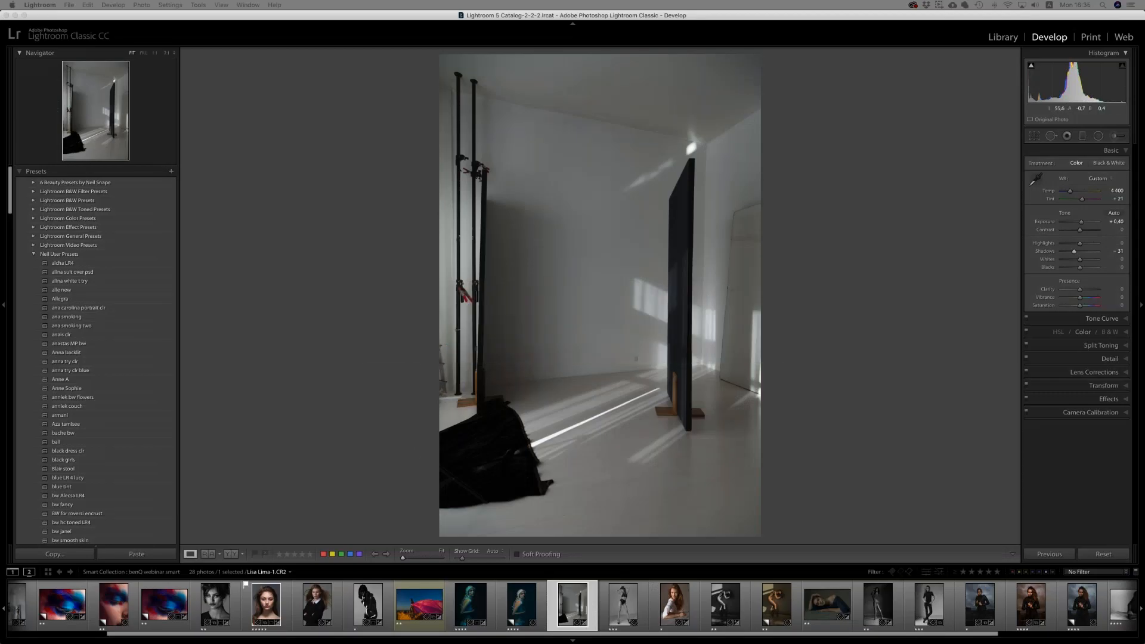
pyautogui.click(997, 37)
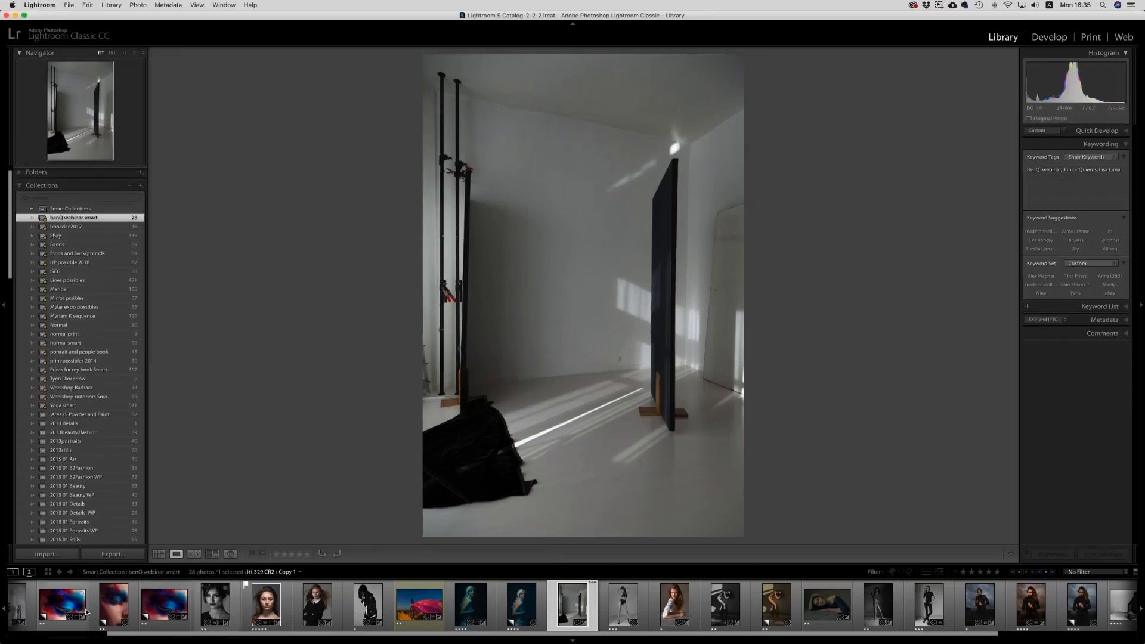
pyautogui.scroll(3, 86, 612)
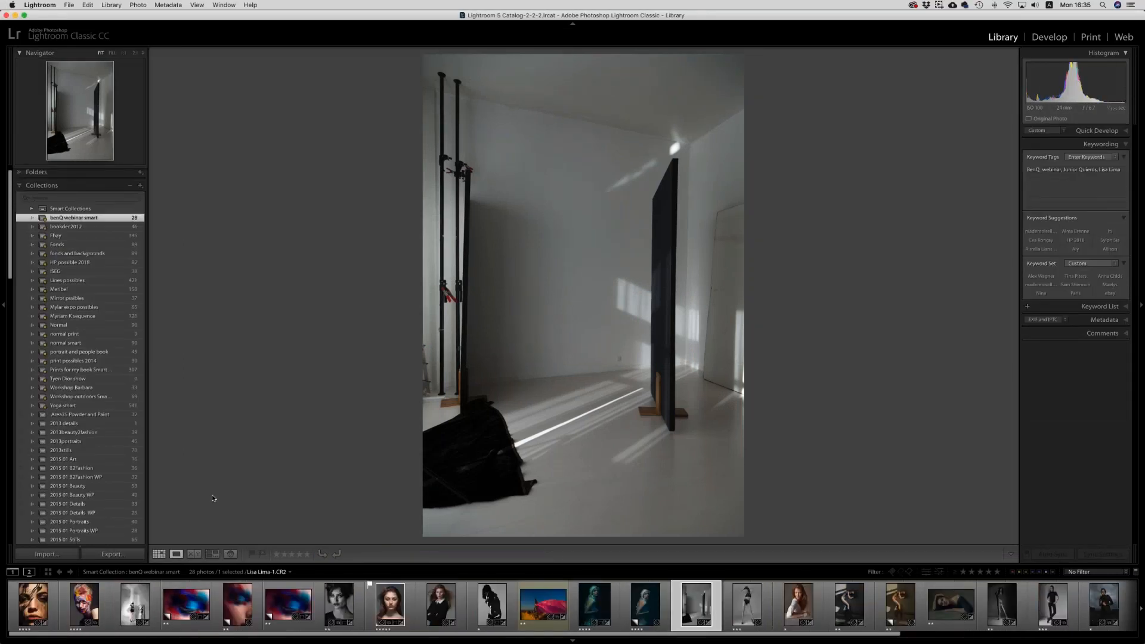
pyautogui.press('g')
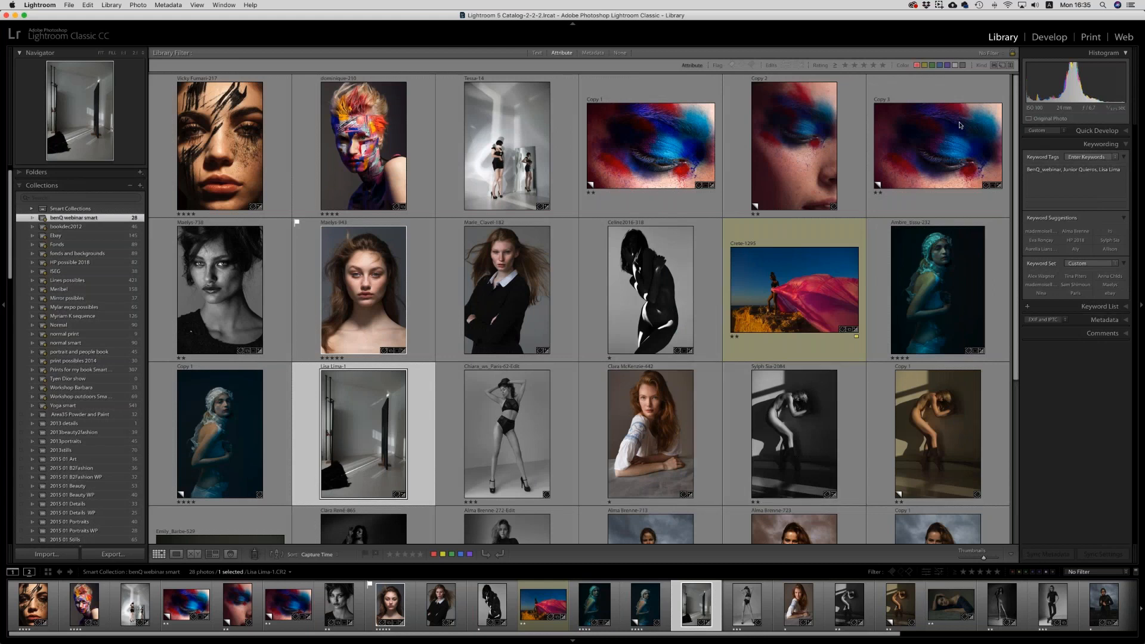
# Try to delete the Copy 3 eye close-up from the smart collection.
pyautogui.click(954, 155)
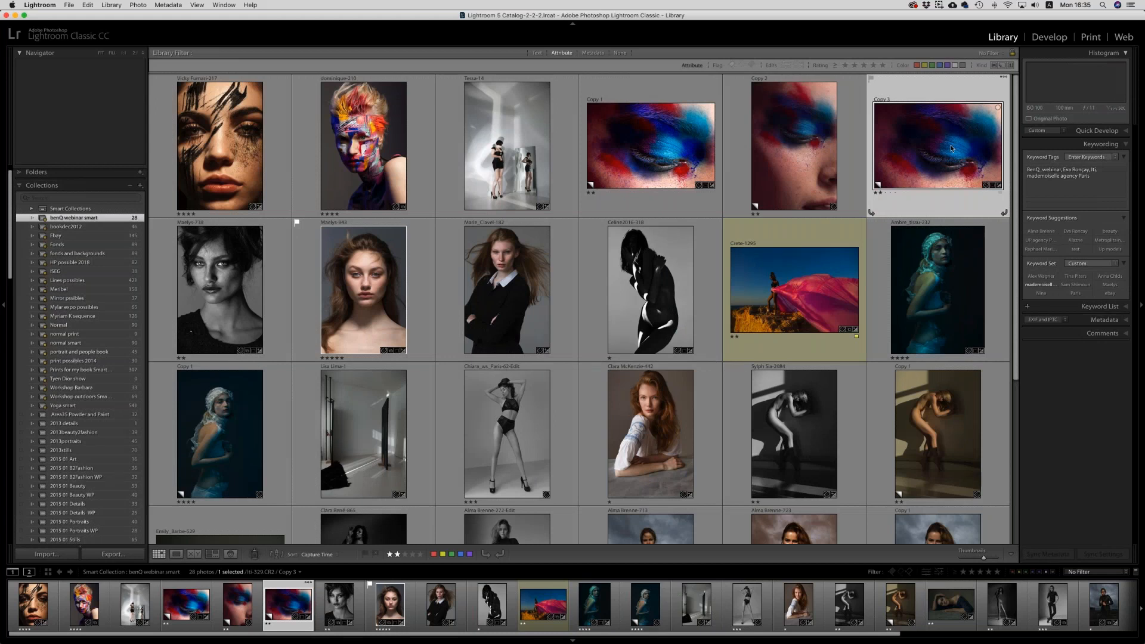
pyautogui.press('Delete')
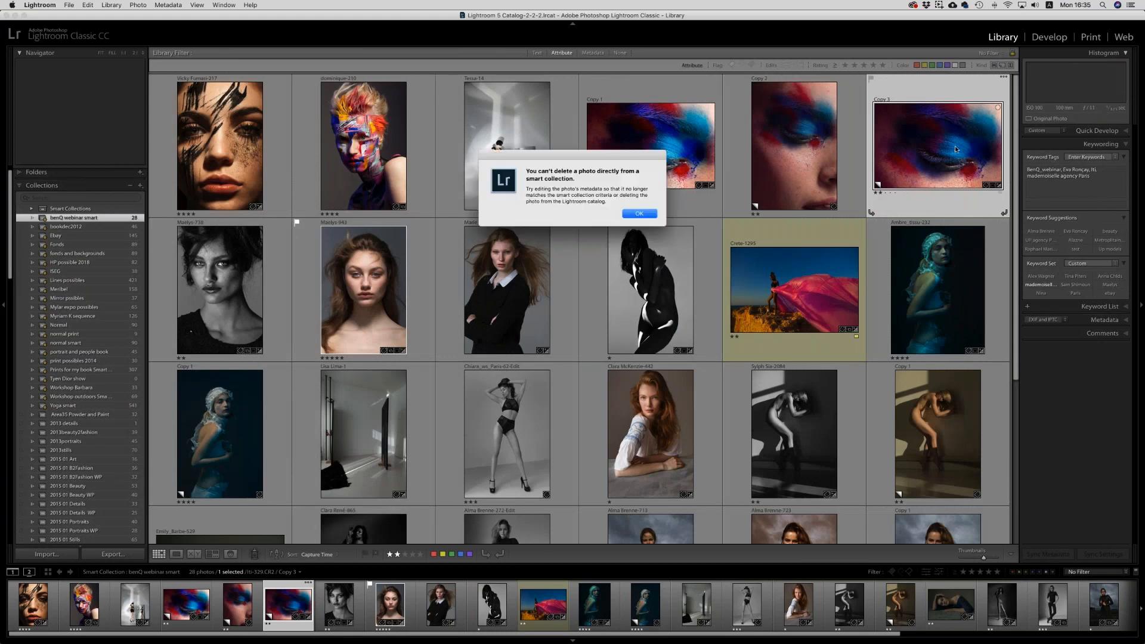
pyautogui.click(639, 214)
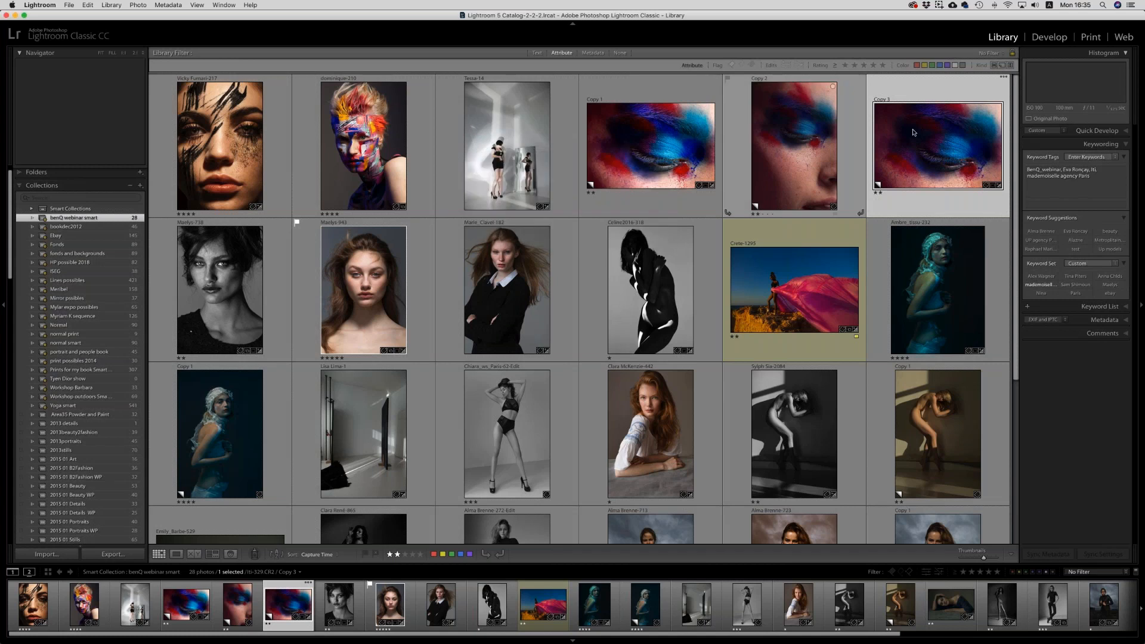
# Open the portrait-format Copy 2 in Develop and crop it to a landscape frame around the painted eye.
pyautogui.click(798, 149)
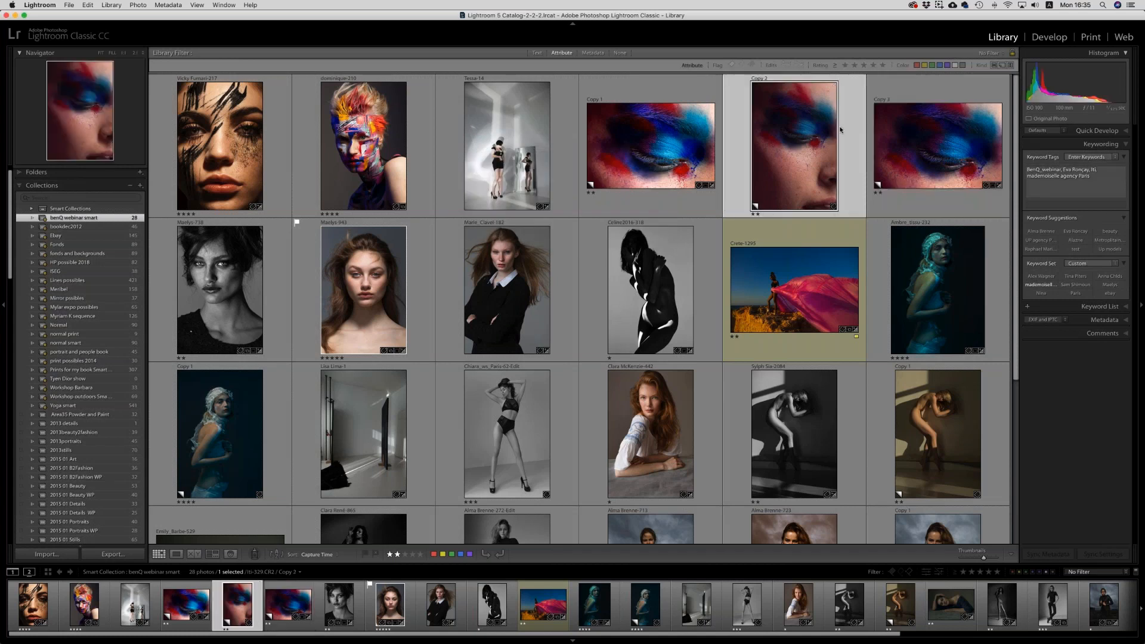
pyautogui.press('e')
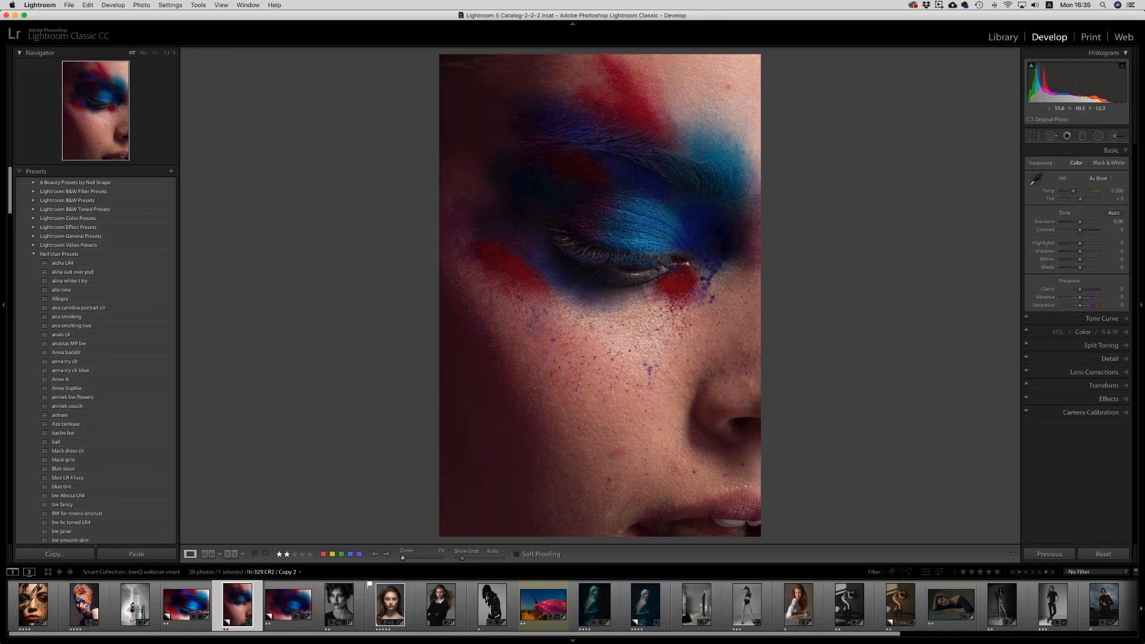
pyautogui.press('r')
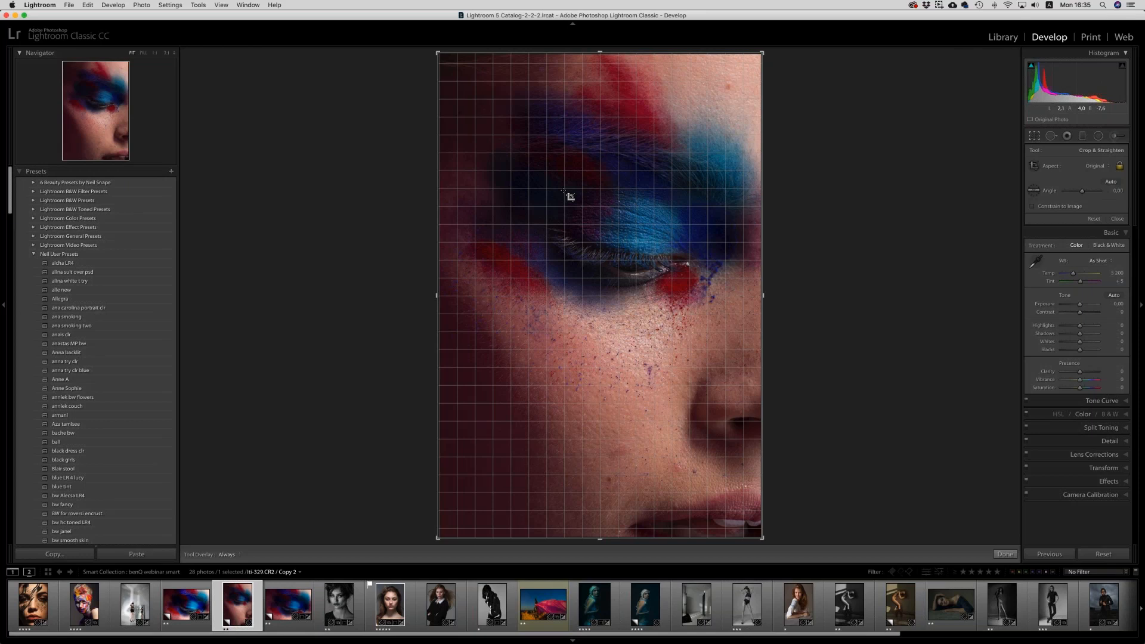
pyautogui.moveTo(564, 191)
pyautogui.mouseDown()
pyautogui.moveTo(651, 258)
pyautogui.moveTo(642, 348)
pyautogui.mouseUp()
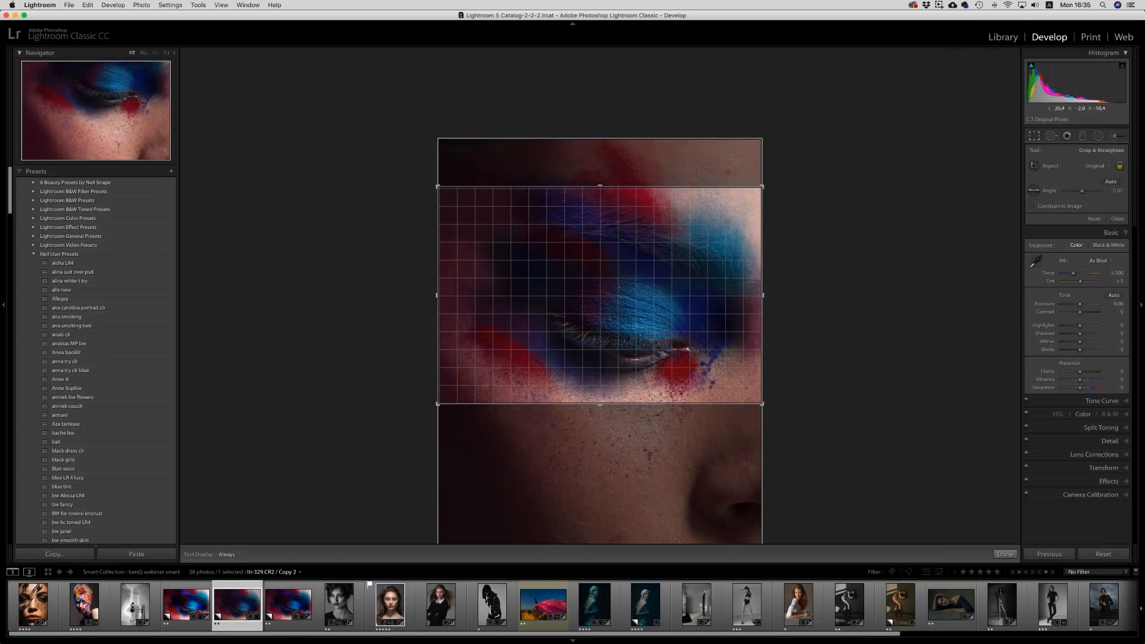
pyautogui.click(1035, 136)
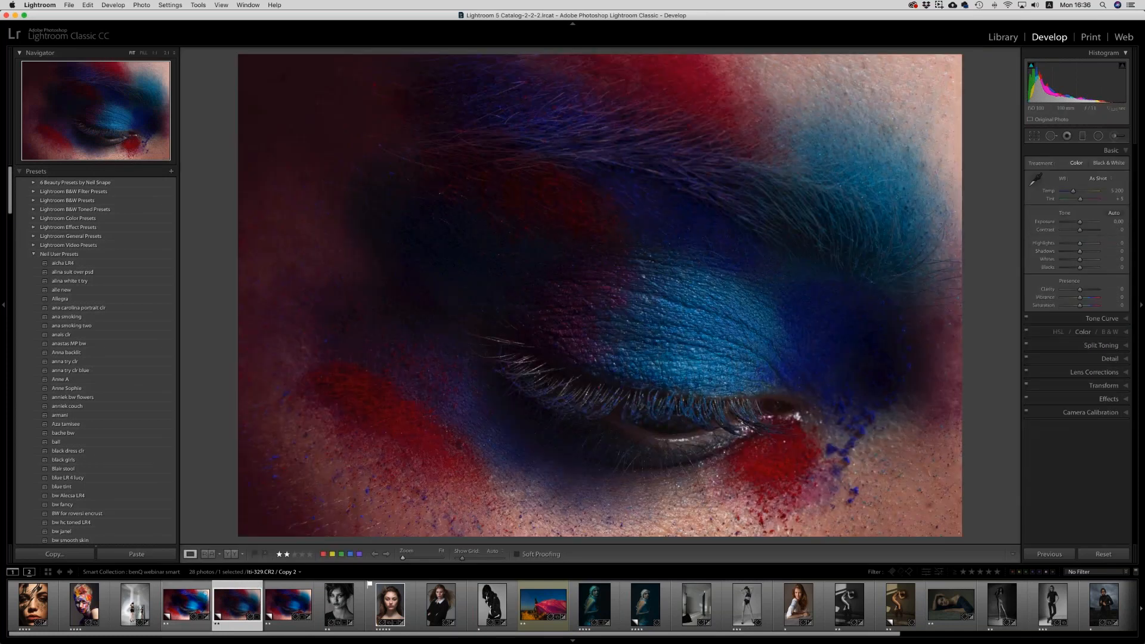
# Compare with the already edited eye photo, then set Copy 2's white balance temperature to 4,867 and tint to +2.
pyautogui.click(190, 613)
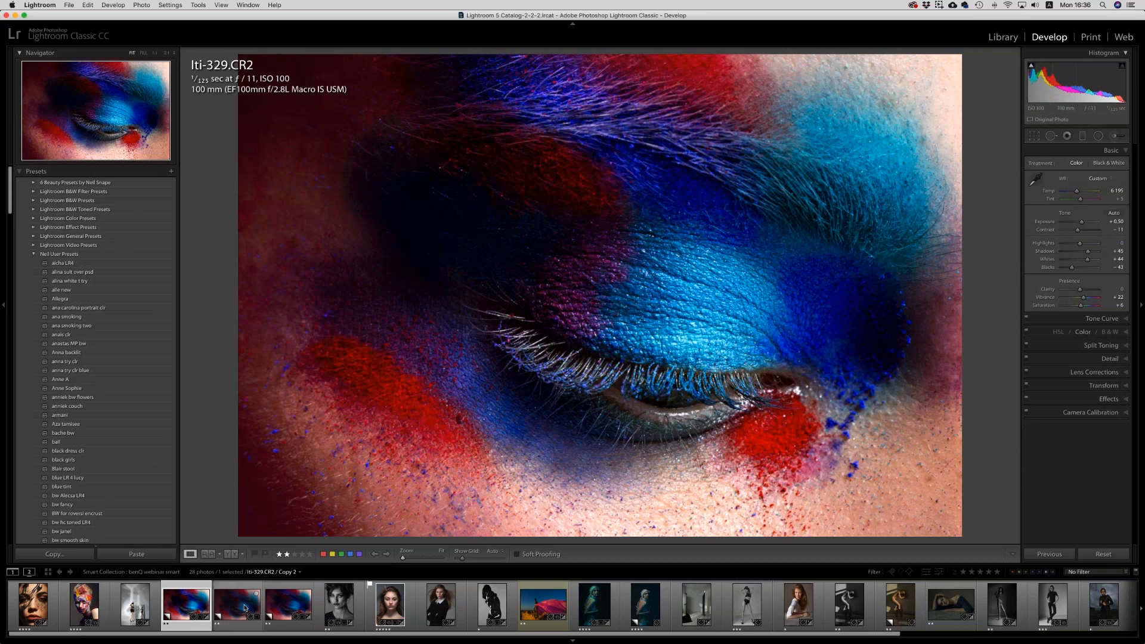
pyautogui.click(245, 608)
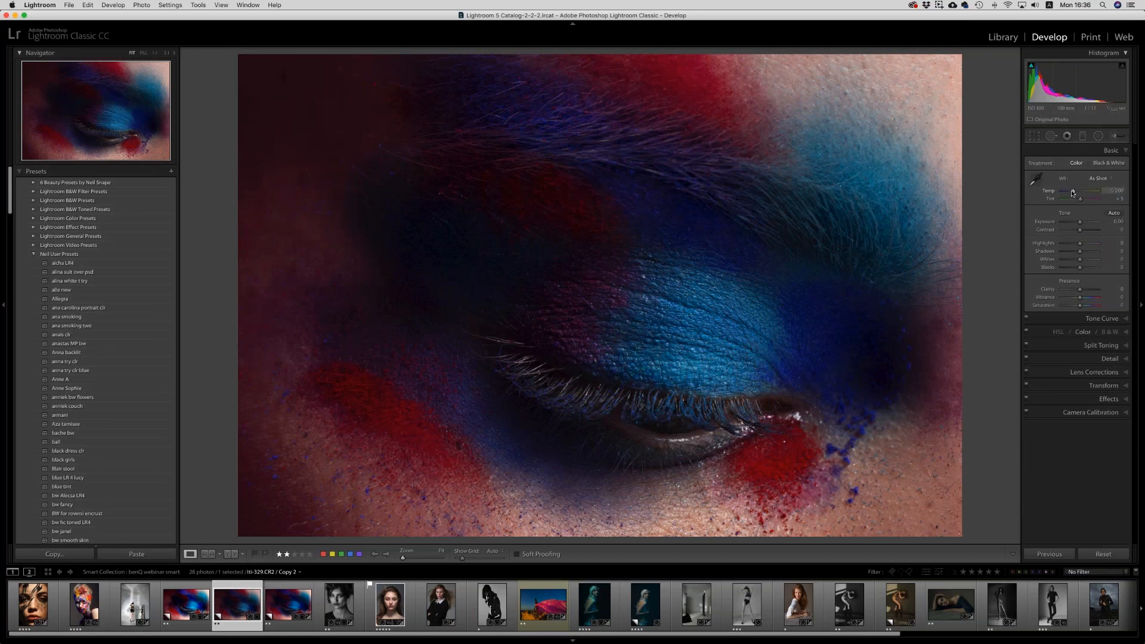
pyautogui.moveTo(1072, 192); pyautogui.dragTo(1079, 194)
pyautogui.moveTo(1079, 193); pyautogui.dragTo(1079, 193)
pyautogui.moveTo(1077, 194); pyautogui.dragTo(1078, 194)
pyautogui.moveTo(1078, 193); pyautogui.dragTo(1078, 201)
pyautogui.moveTo(1079, 201); pyautogui.dragTo(1079, 202)
# Set the eye photo's exposure to +0.25 and contrast to +37.
pyautogui.moveTo(1079, 202); pyautogui.dragTo(1080, 224)
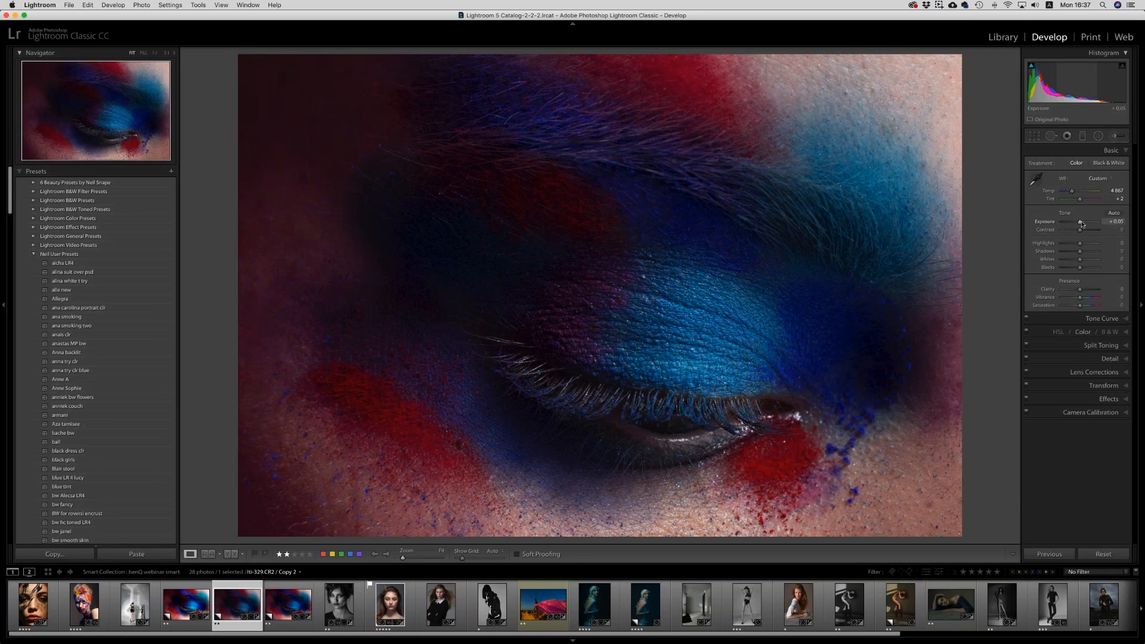
pyautogui.moveTo(1083, 225); pyautogui.dragTo(1080, 226)
pyautogui.moveTo(1079, 225)
pyautogui.mouseDown()
pyautogui.moveTo(1088, 232)
pyautogui.moveTo(1081, 225)
pyautogui.mouseUp()
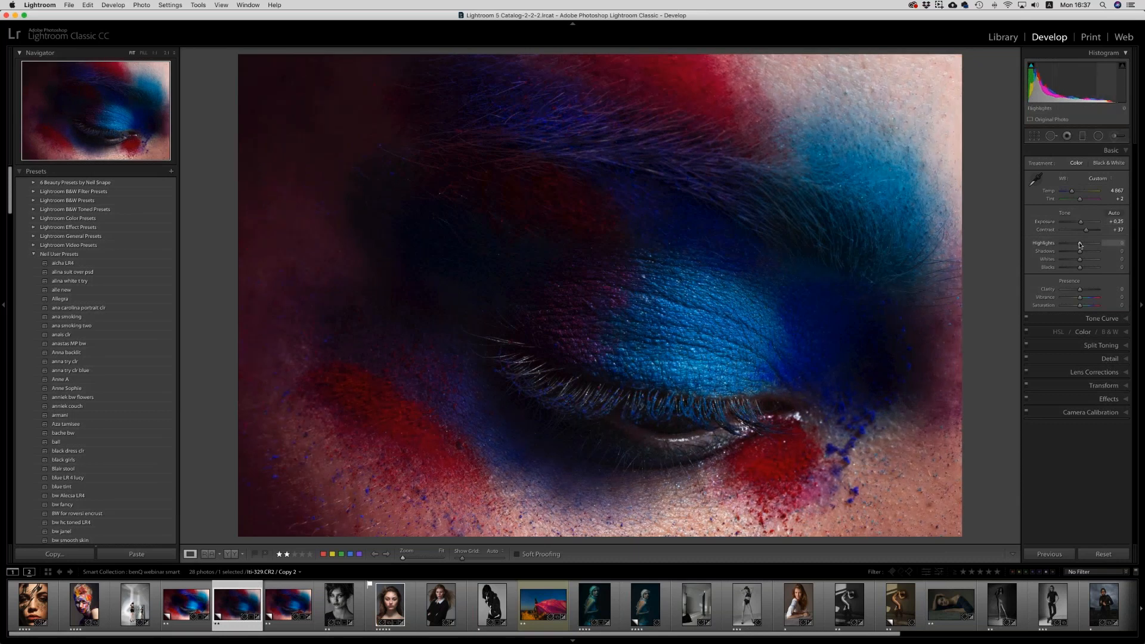
# Test darker and brighter highlights on the eye photo, settling on highlights +11, and set shadows to -16.
pyautogui.click(1074, 244)
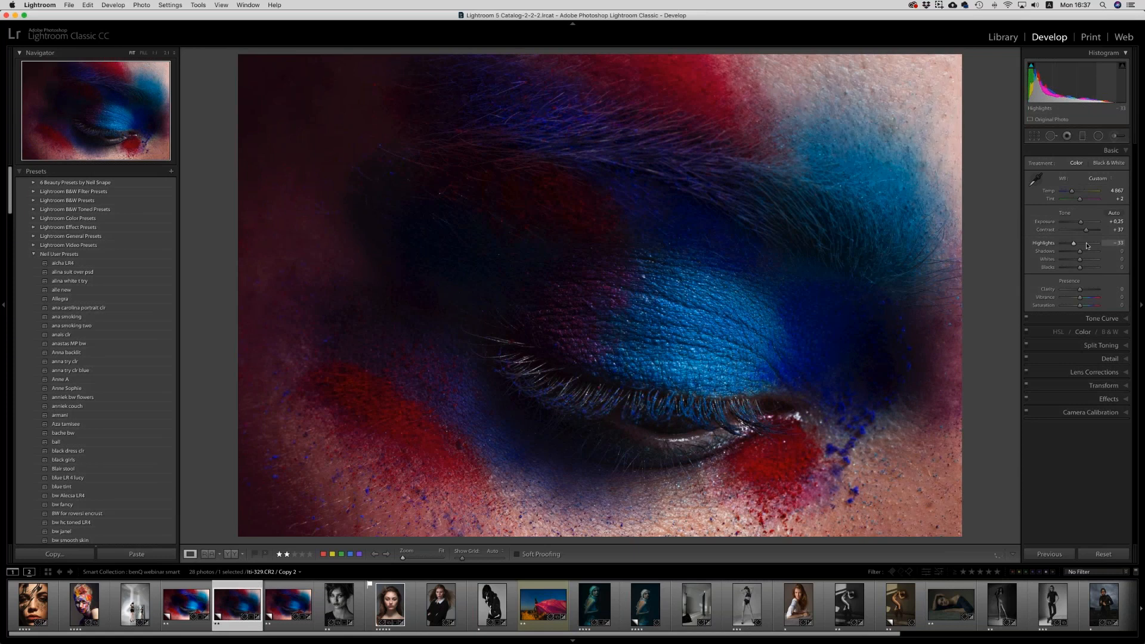
pyautogui.moveTo(1074, 244); pyautogui.dragTo(1084, 243)
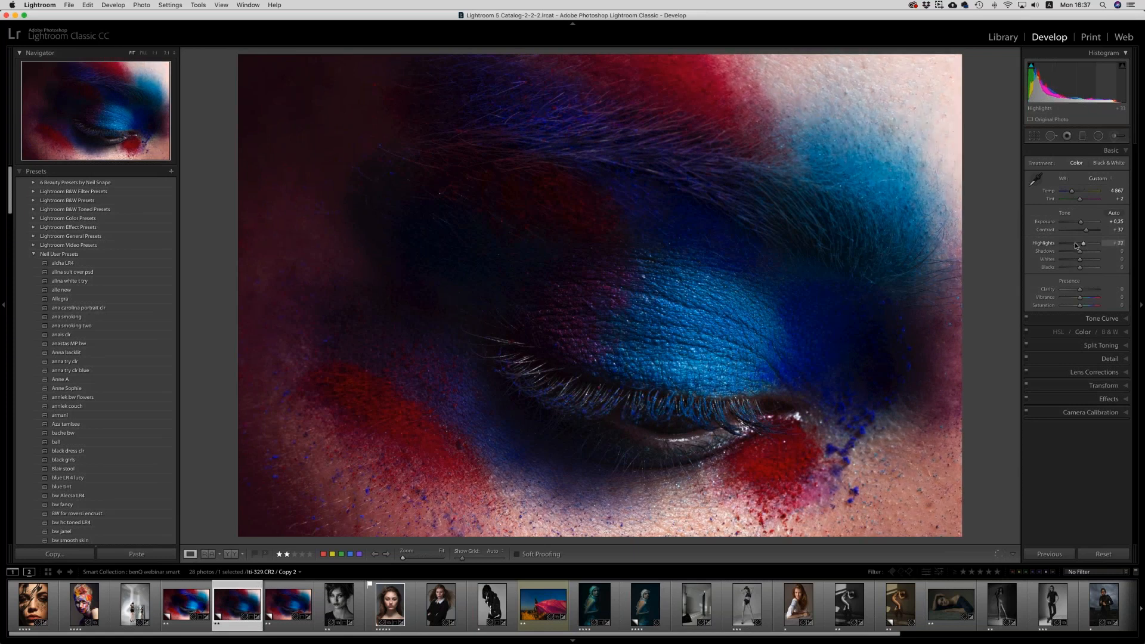
pyautogui.click(1072, 244)
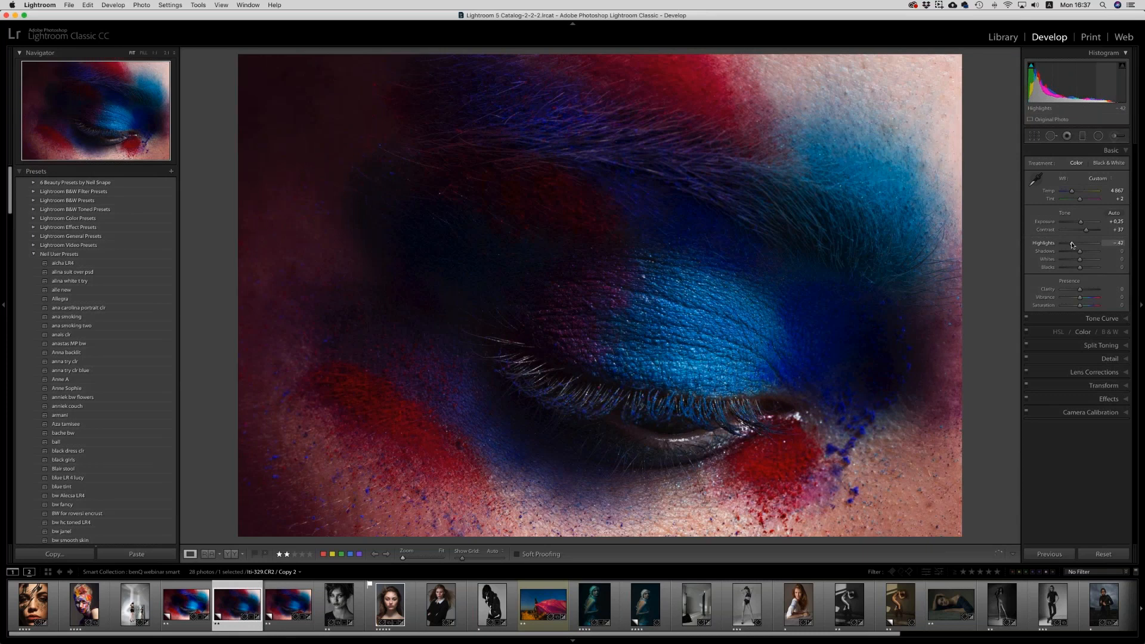
pyautogui.moveTo(1072, 244); pyautogui.dragTo(1073, 244)
pyautogui.click(1069, 245)
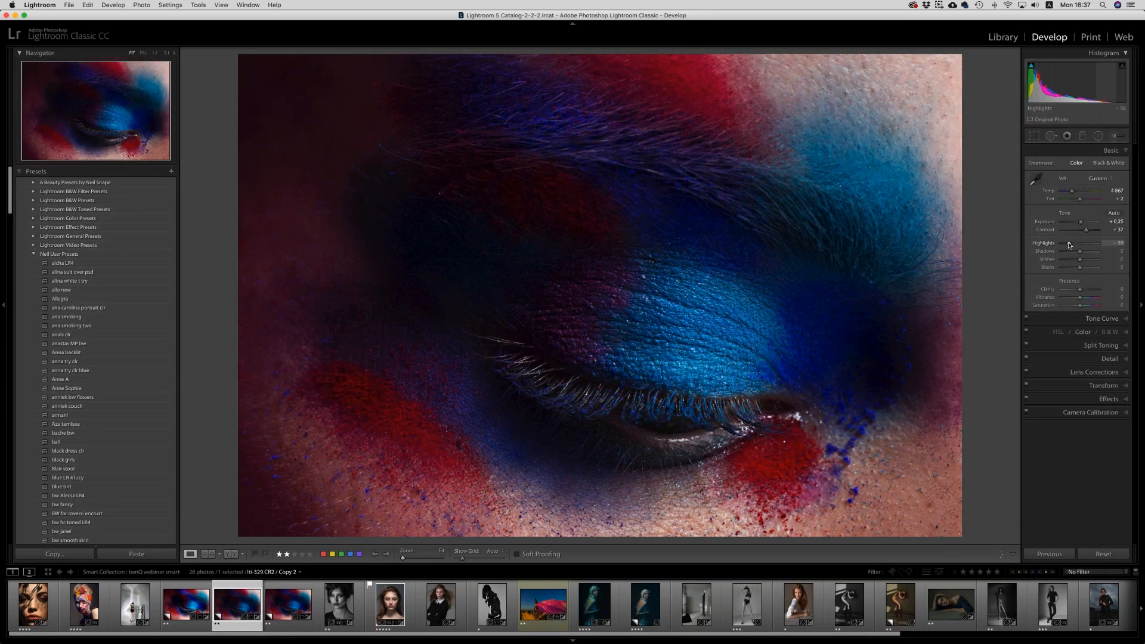
pyautogui.moveTo(1070, 245); pyautogui.dragTo(1077, 245)
pyautogui.click(1081, 245)
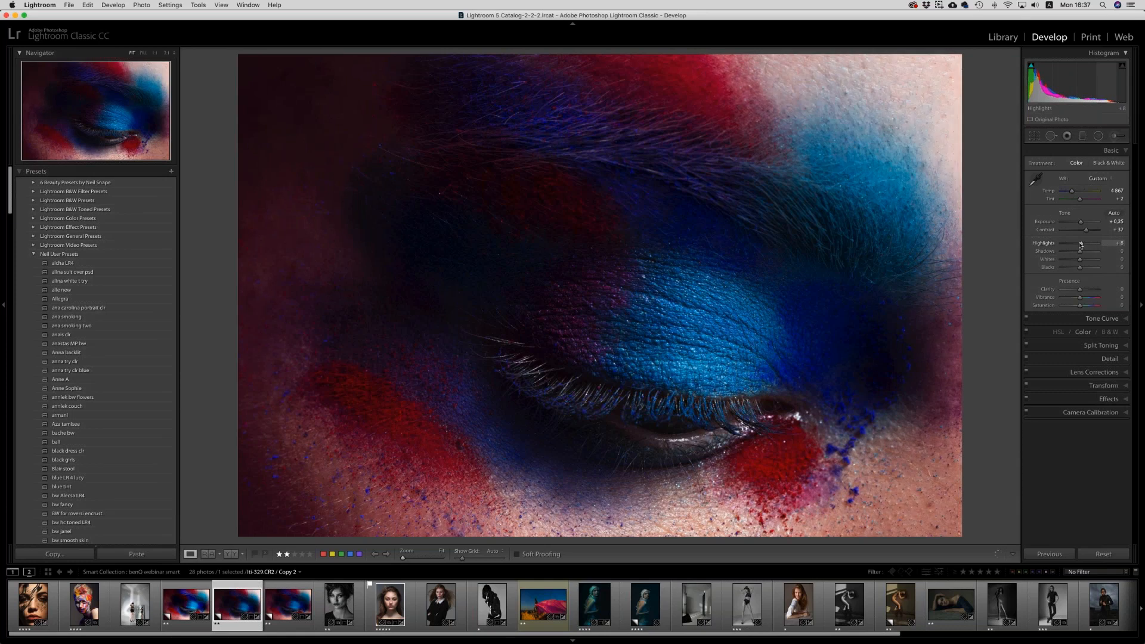
pyautogui.moveTo(1081, 244); pyautogui.dragTo(1082, 245)
pyautogui.moveTo(1081, 245); pyautogui.dragTo(1078, 254)
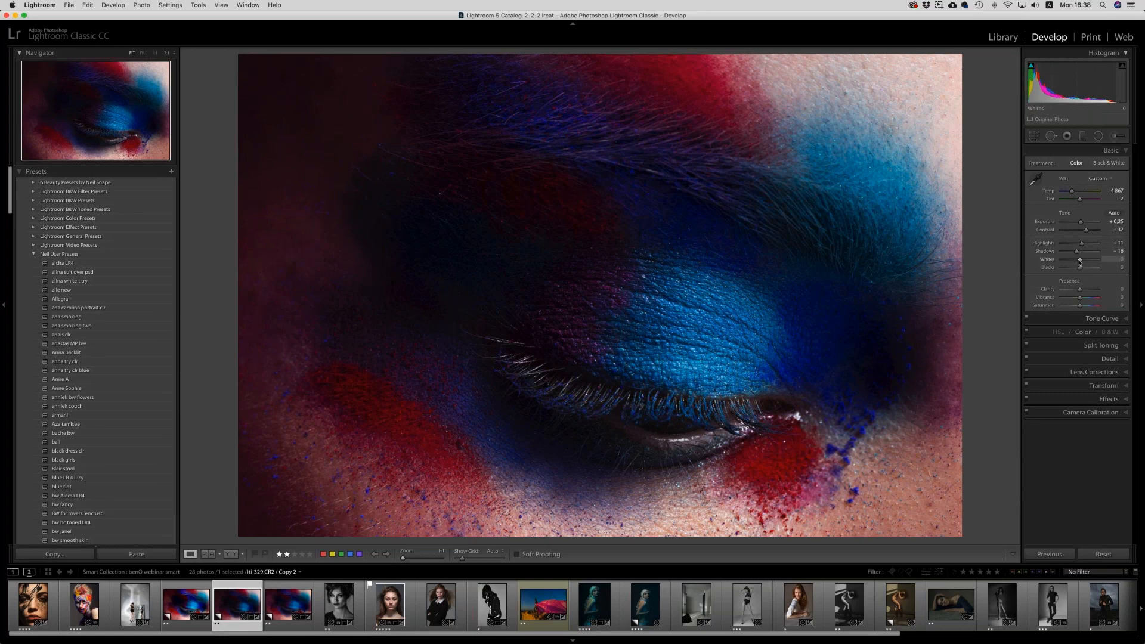
# Set the eye photo's whites to +31 and blacks to -2.
pyautogui.moveTo(1080, 261); pyautogui.dragTo(1086, 262)
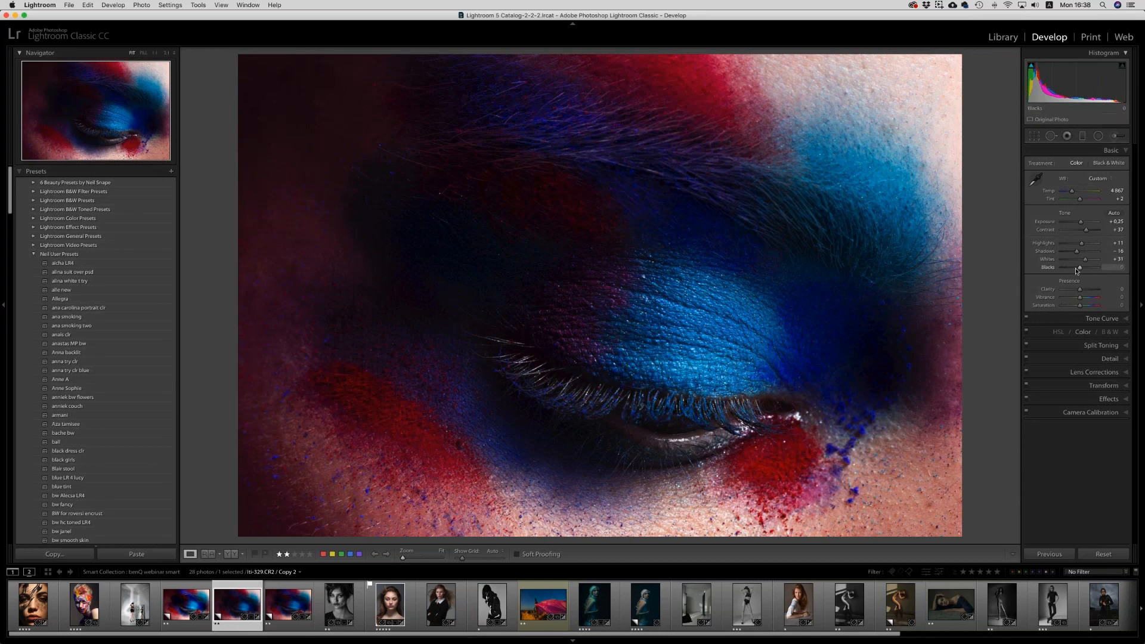
pyautogui.moveTo(1079, 268); pyautogui.dragTo(1084, 268)
pyautogui.moveTo(1086, 272); pyautogui.dragTo(1080, 271)
pyautogui.moveTo(1080, 272); pyautogui.dragTo(1078, 272)
# Set the photo's vibrance to +13, raise its saturation and adjust the clarity.
pyautogui.moveTo(1080, 300); pyautogui.dragTo(1084, 309)
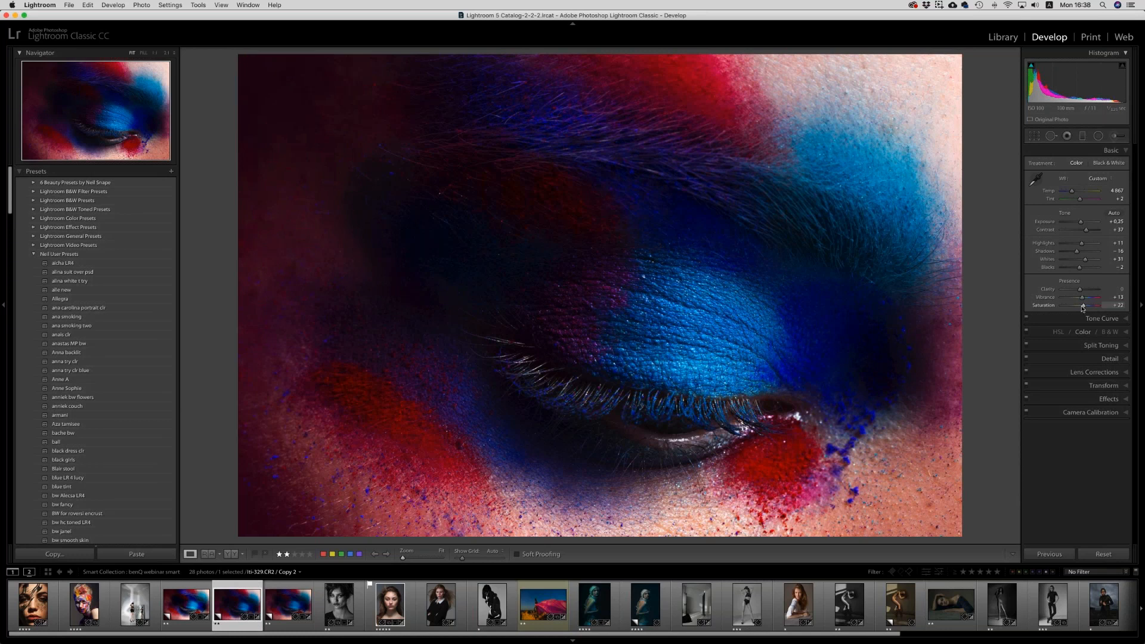
pyautogui.moveTo(1083, 308); pyautogui.dragTo(1083, 309)
pyautogui.moveTo(1081, 291); pyautogui.dragTo(1083, 292)
pyautogui.moveTo(1084, 291); pyautogui.dragTo(1083, 291)
# In the per-color adjustments, set red hue and saturation to +6 and red luminance to +9.
pyautogui.click(1106, 322)
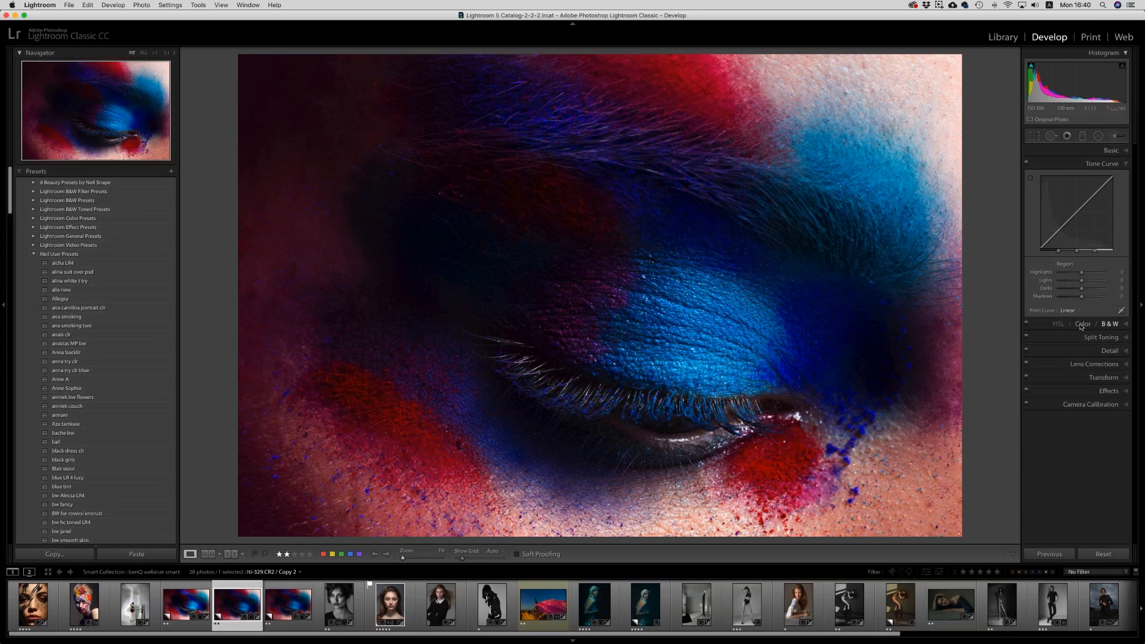
pyautogui.click(1084, 324)
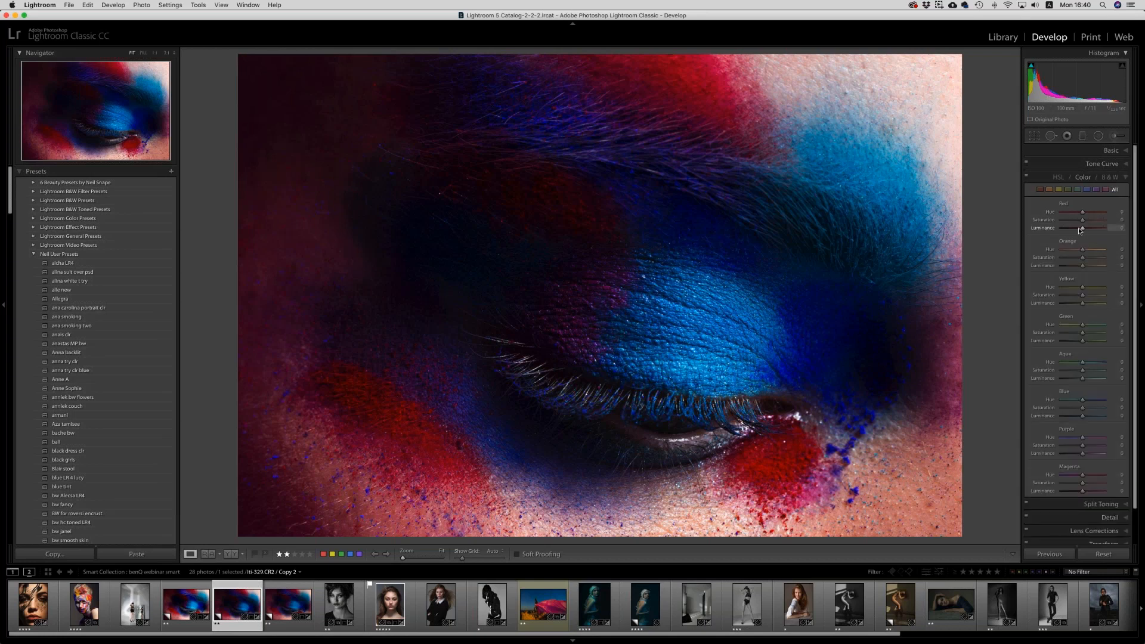
pyautogui.moveTo(1079, 230); pyautogui.dragTo(1091, 232)
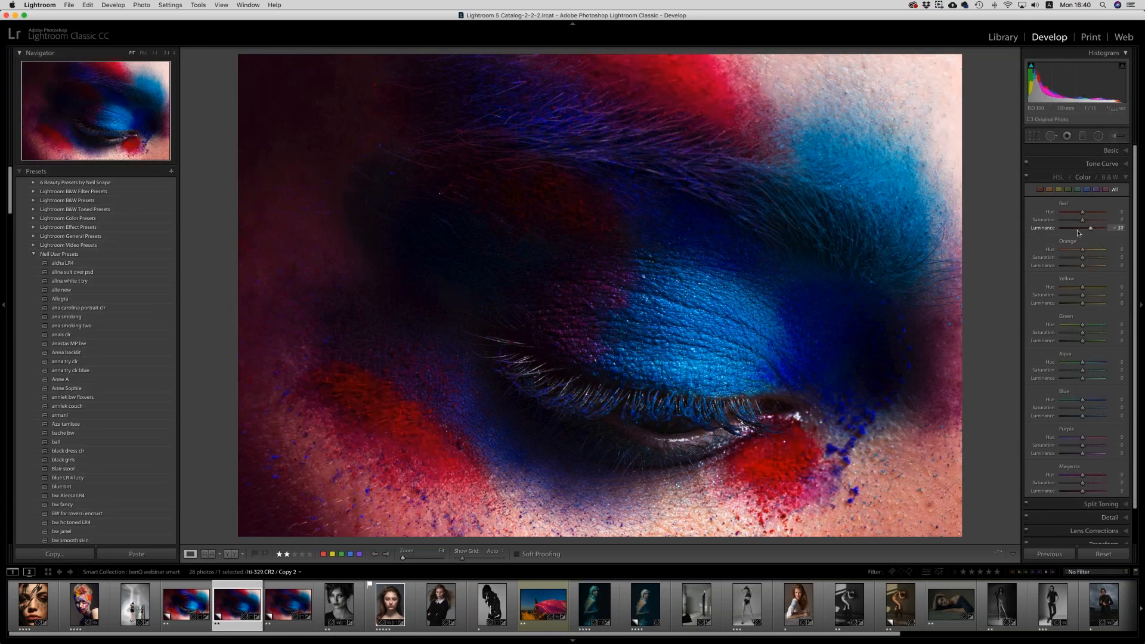
pyautogui.click(1087, 234)
pyautogui.moveTo(1088, 235); pyautogui.dragTo(1085, 234)
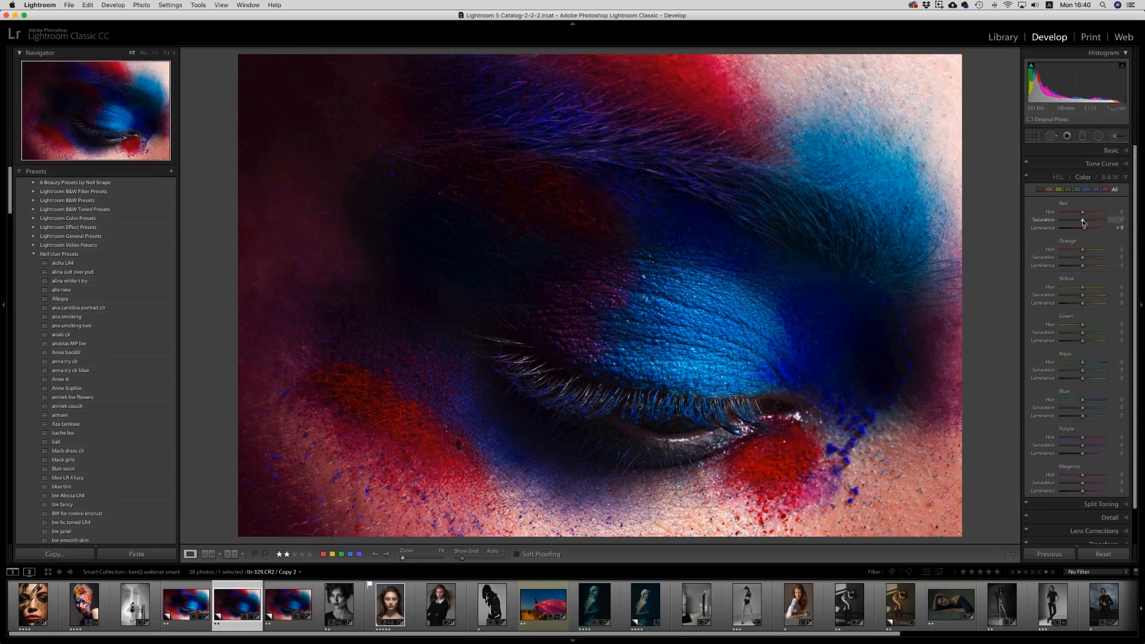
pyautogui.moveTo(1084, 222); pyautogui.dragTo(1083, 265)
# Set the orange saturation to -17 and the orange luminance to +15.
pyautogui.moveTo(1069, 269); pyautogui.dragTo(1085, 271)
pyautogui.scroll(3, 1085, 266)
pyautogui.moveTo(1081, 259); pyautogui.dragTo(1079, 259)
# Set aqua saturation to +11 and luminance to +17, blue luminance to +14, and adjust the blue hue and purple luminance.
pyautogui.moveTo(1071, 343); pyautogui.dragTo(1086, 371)
pyautogui.moveTo(1084, 418)
pyautogui.mouseDown()
pyautogui.moveTo(1072, 419)
pyautogui.moveTo(1094, 420)
pyautogui.moveTo(1088, 412)
pyautogui.mouseUp()
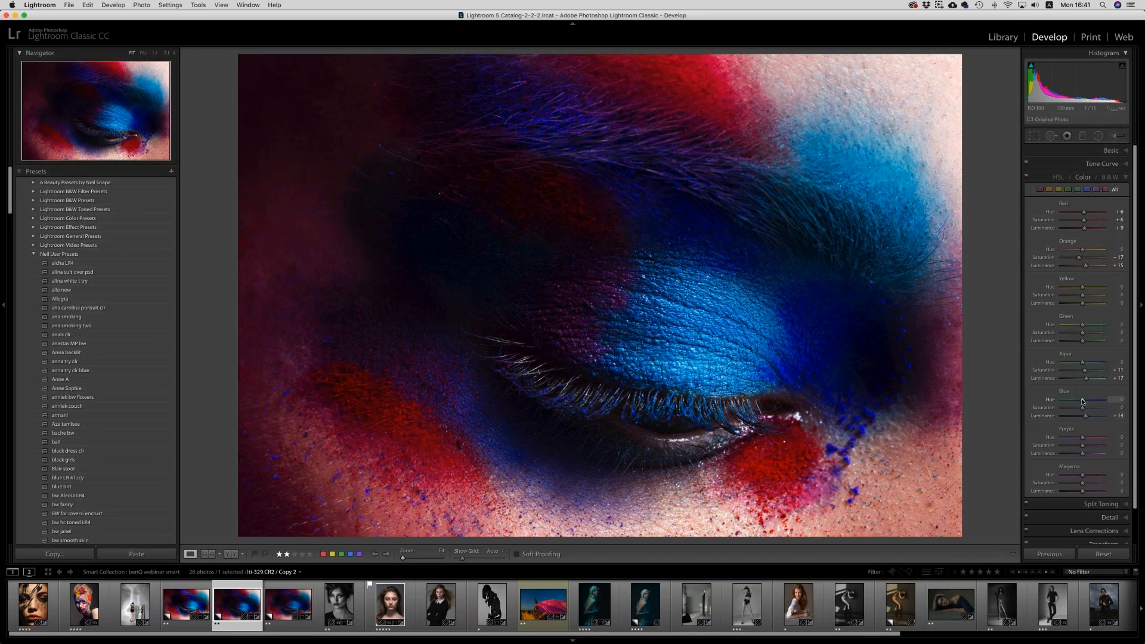
pyautogui.moveTo(1084, 400); pyautogui.dragTo(1081, 401)
pyautogui.moveTo(1085, 455); pyautogui.dragTo(1082, 457)
# Split-tone the photo's shadows with hue 23 and saturation 44.
pyautogui.click(1105, 504)
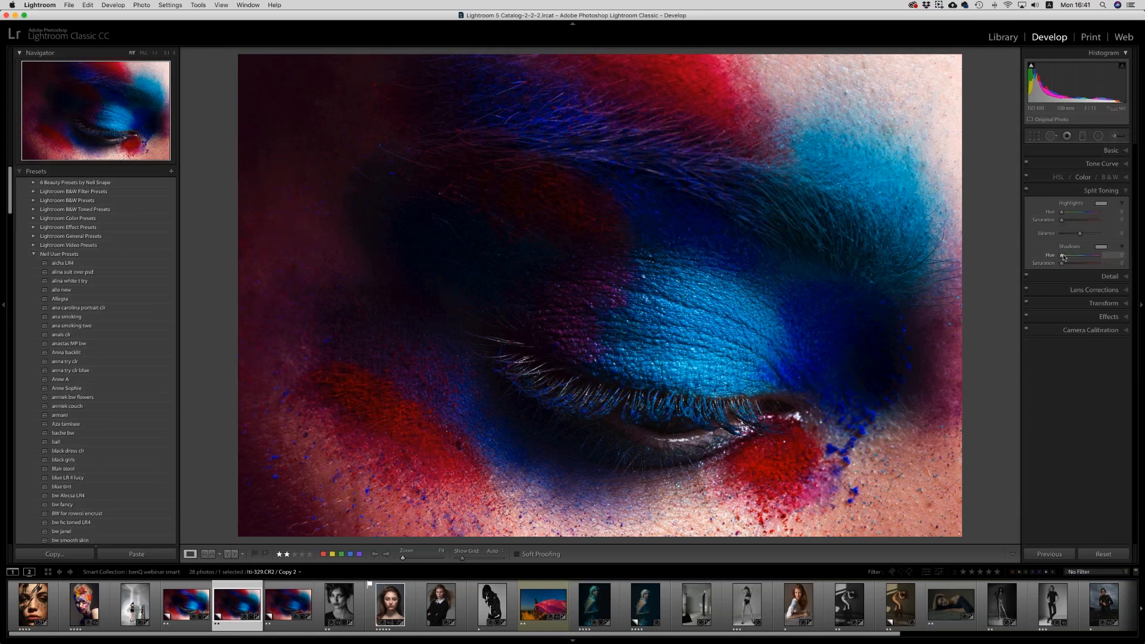
pyautogui.click(1064, 257)
pyautogui.moveTo(1066, 263); pyautogui.dragTo(1077, 264)
pyautogui.click(1077, 264)
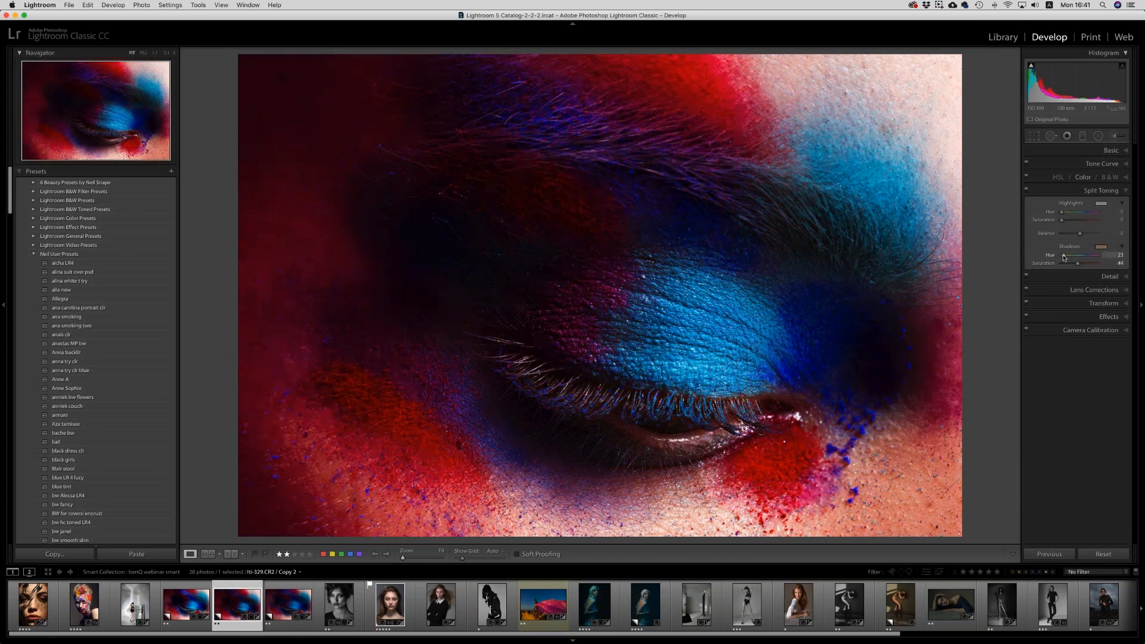
# Set the shadow split toning to hue 17 and saturation 13, and save a snapshot under its default name.
pyautogui.moveTo(1065, 257); pyautogui.dragTo(1068, 268)
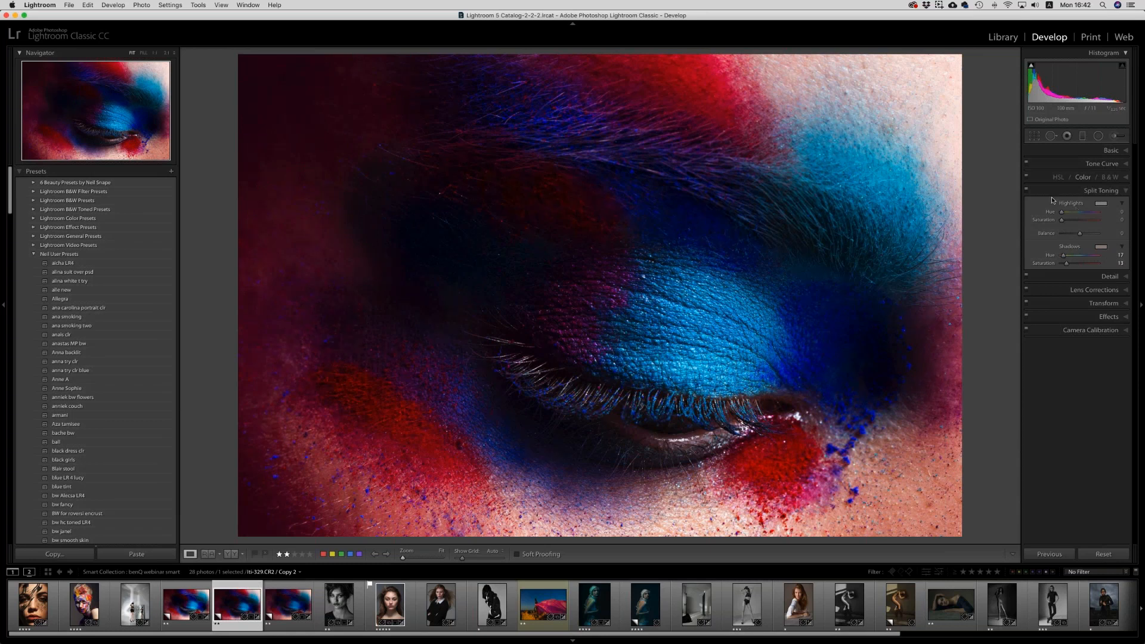
pyautogui.press('super+n')
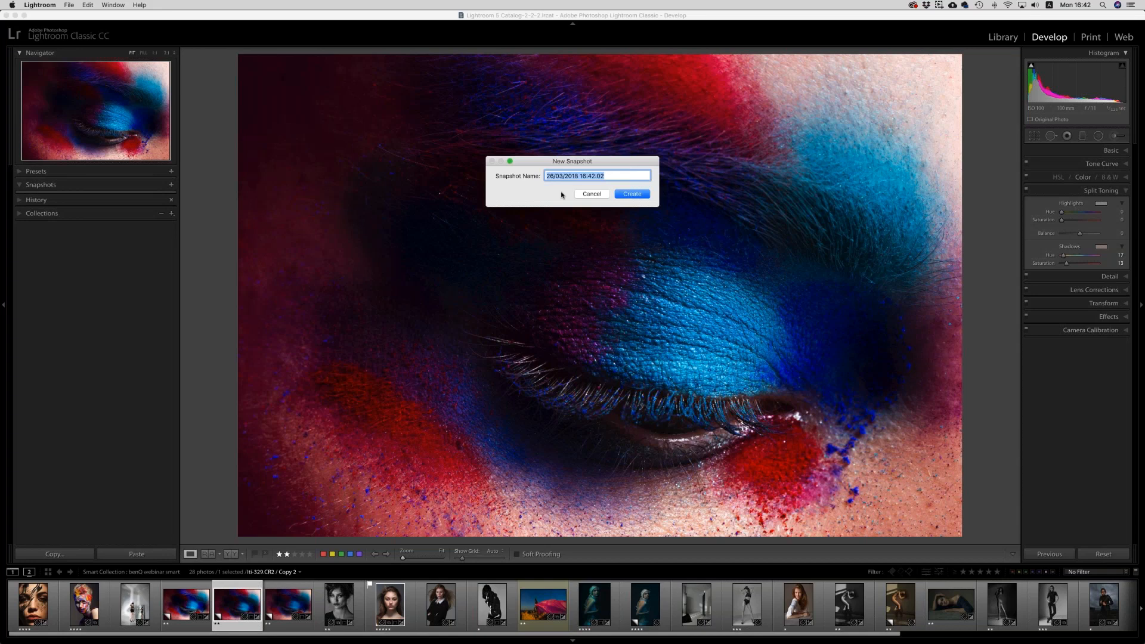
pyautogui.click(637, 195)
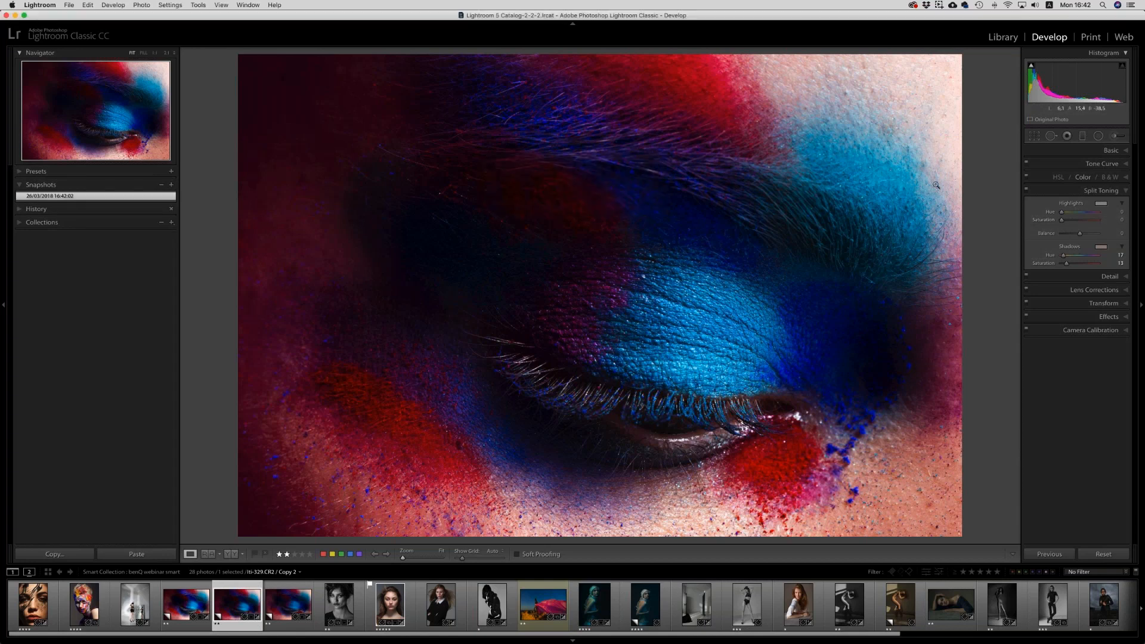
# Paint an adjustment brush with the Clarity effect at 23 over the eyebrow and the makeup below the eye.
pyautogui.click(1115, 137)
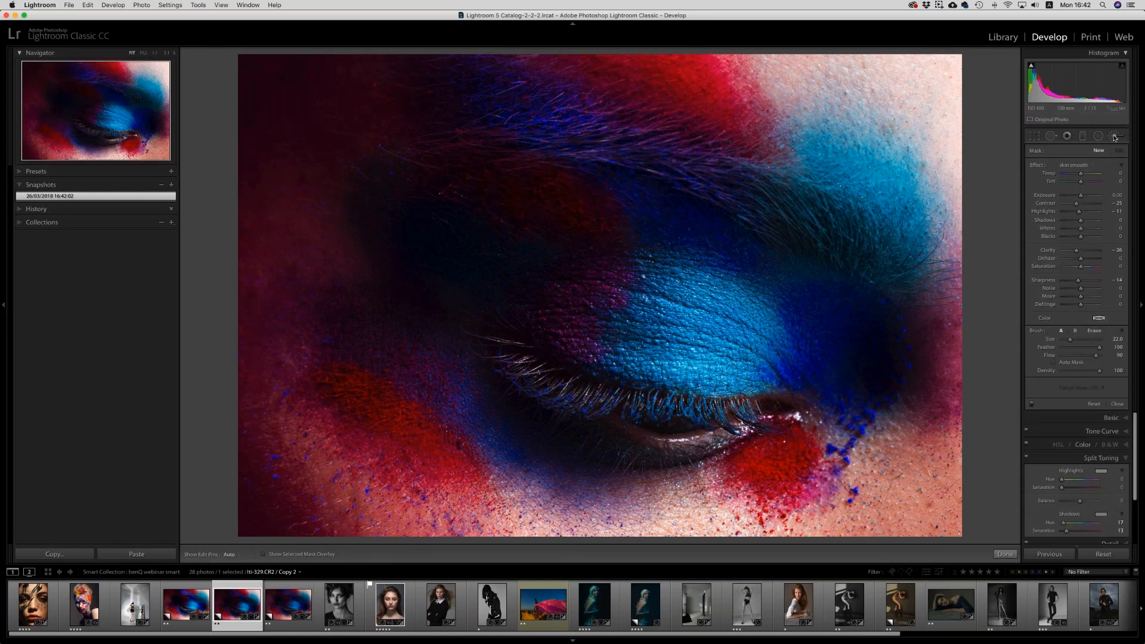
pyautogui.click(1074, 165)
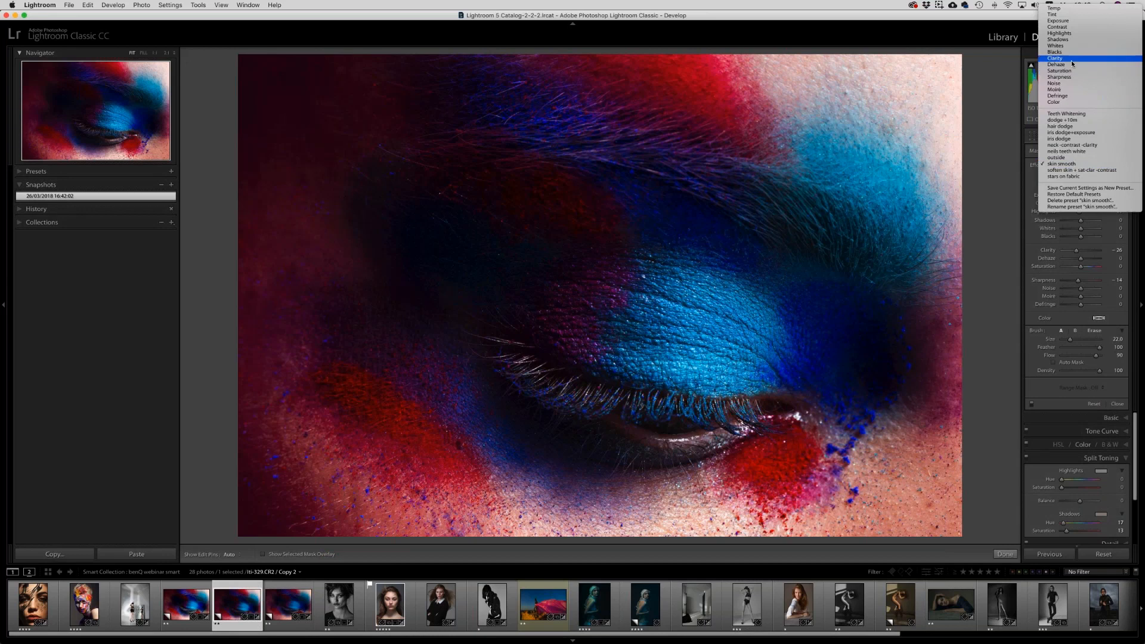
pyautogui.click(1087, 122)
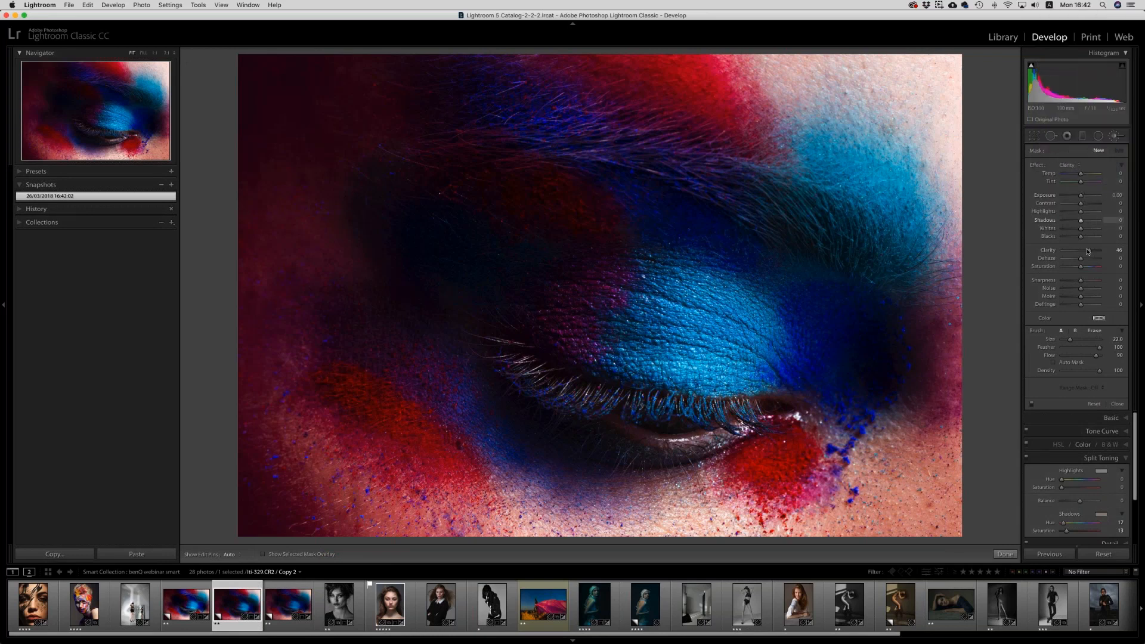
pyautogui.moveTo(1089, 252); pyautogui.dragTo(1085, 253)
pyautogui.moveTo(1084, 253); pyautogui.dragTo(1085, 254)
pyautogui.press('h')
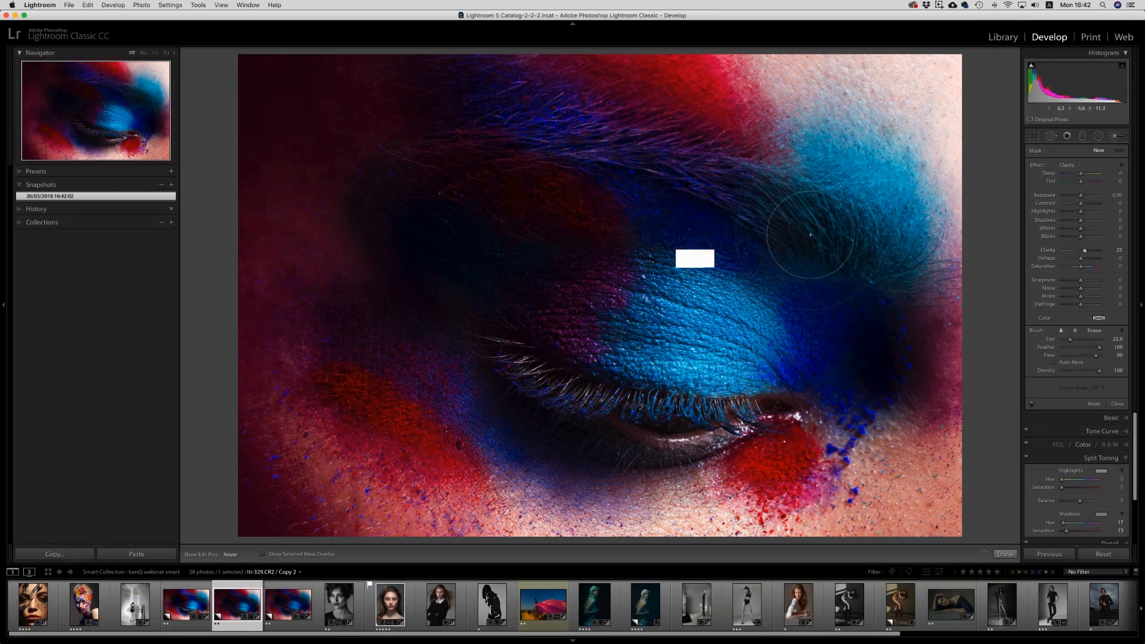
pyautogui.moveTo(847, 261); pyautogui.dragTo(584, 144)
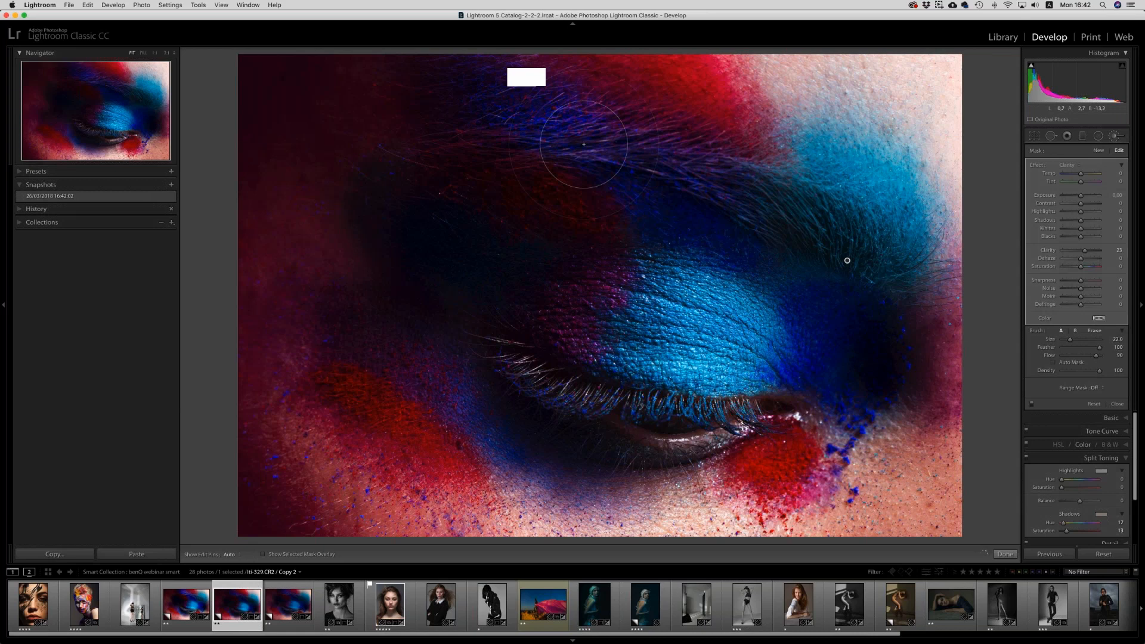
pyautogui.scroll(-7, 584, 145)
pyautogui.press('h')
pyautogui.moveTo(575, 475)
pyautogui.mouseDown()
pyautogui.moveTo(355, 378)
pyautogui.moveTo(453, 453)
pyautogui.moveTo(380, 426)
pyautogui.moveTo(346, 383)
pyautogui.mouseUp()
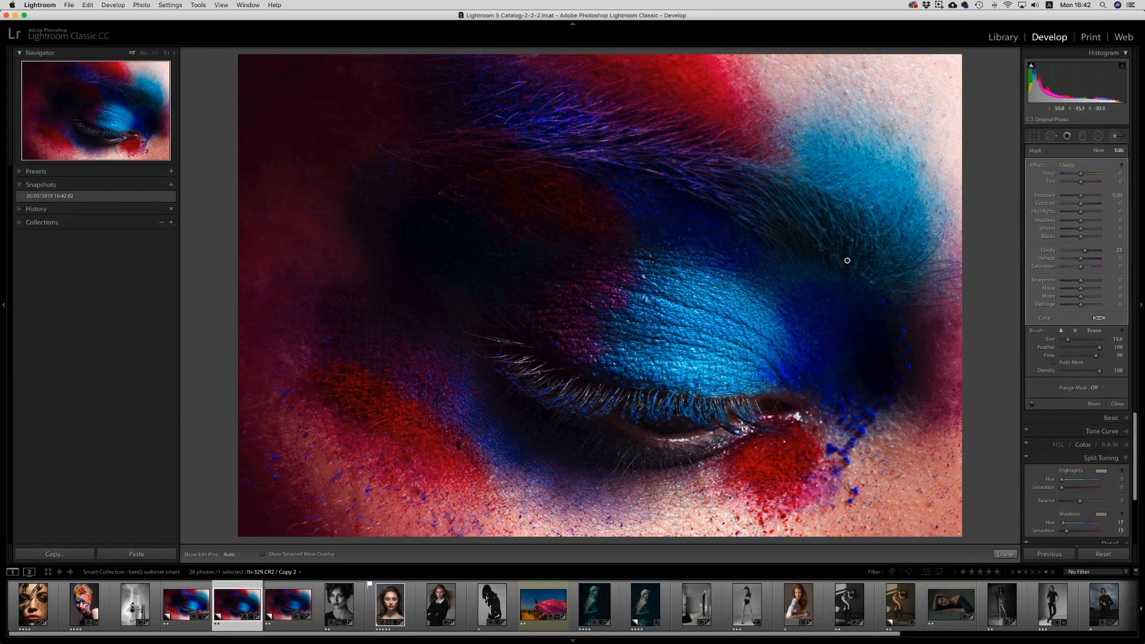
# Paint a new adjustment brush with exposure 0.17 and highlights 13 over the blue eyelid.
pyautogui.scroll(-3, 847, 260)
pyautogui.click(1068, 165)
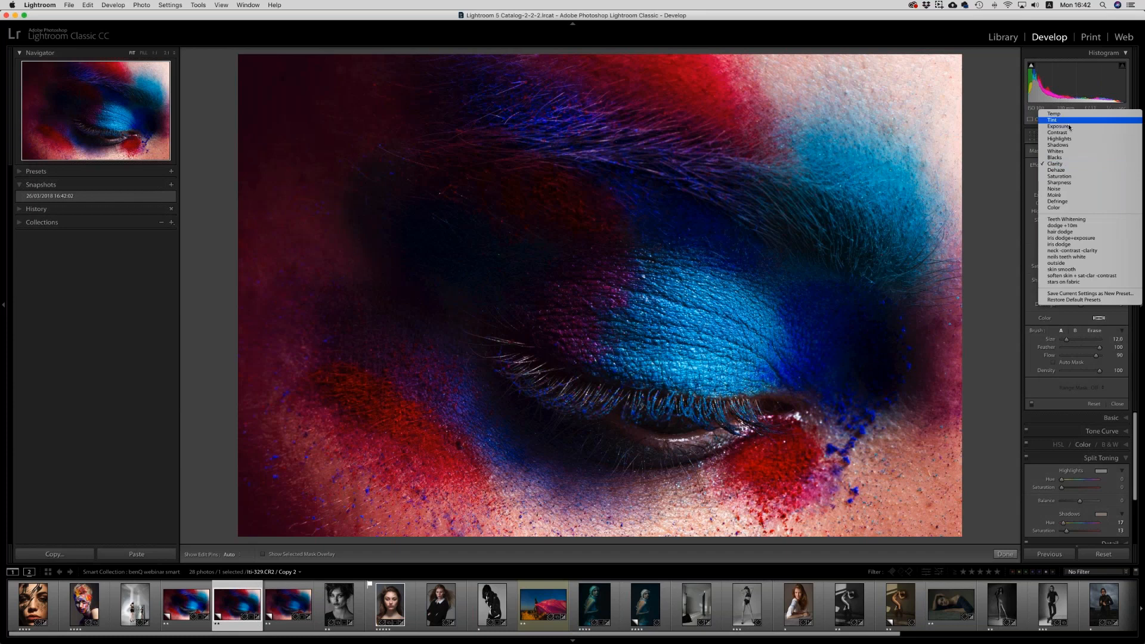
pyautogui.click(1068, 126)
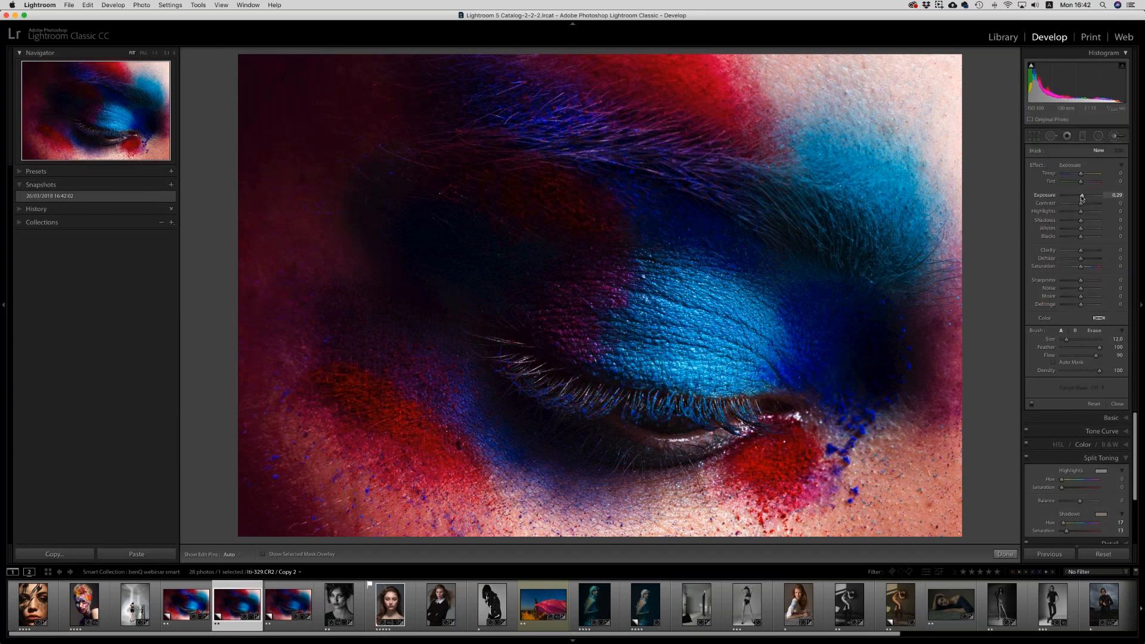
pyautogui.moveTo(1082, 197); pyautogui.dragTo(1084, 213)
pyautogui.moveTo(847, 260); pyautogui.dragTo(707, 287)
pyautogui.press('h')
pyautogui.scroll(3, 708, 287)
pyautogui.press('h')
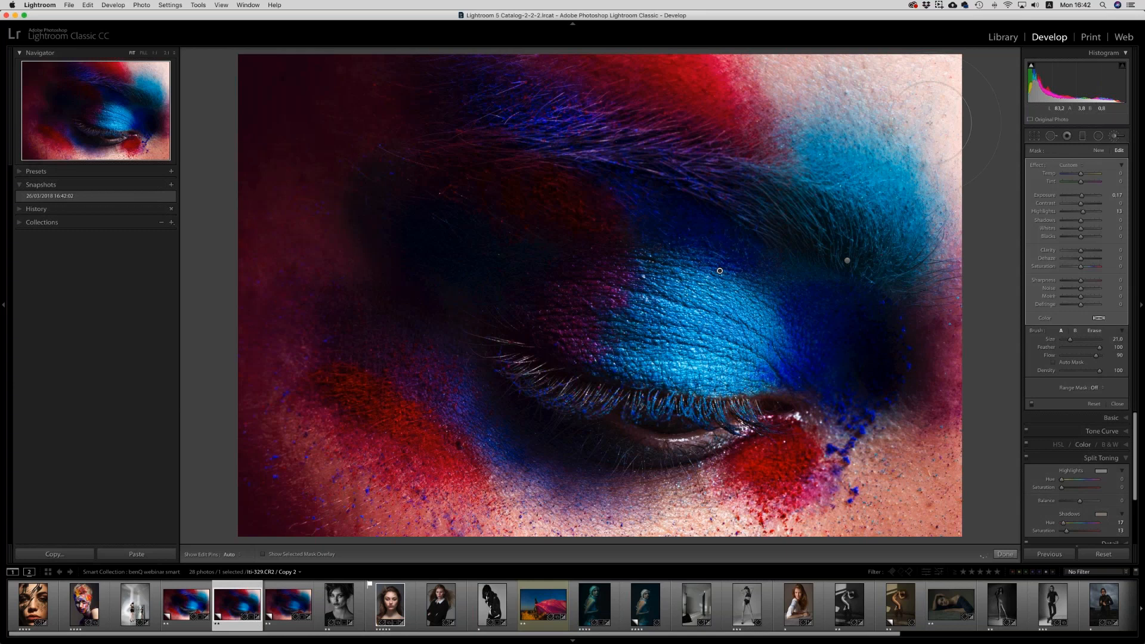
# Enlarge the brush to 27, brush another mask over the skin below the eye, and set its whites to 25.
pyautogui.press(']')
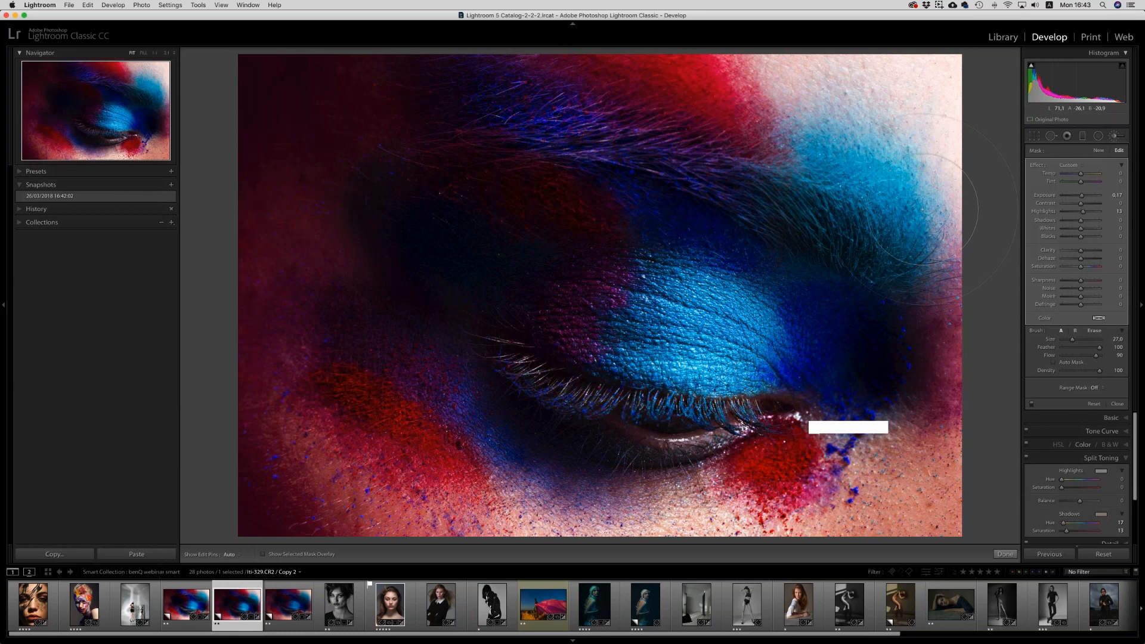
pyautogui.press('h')
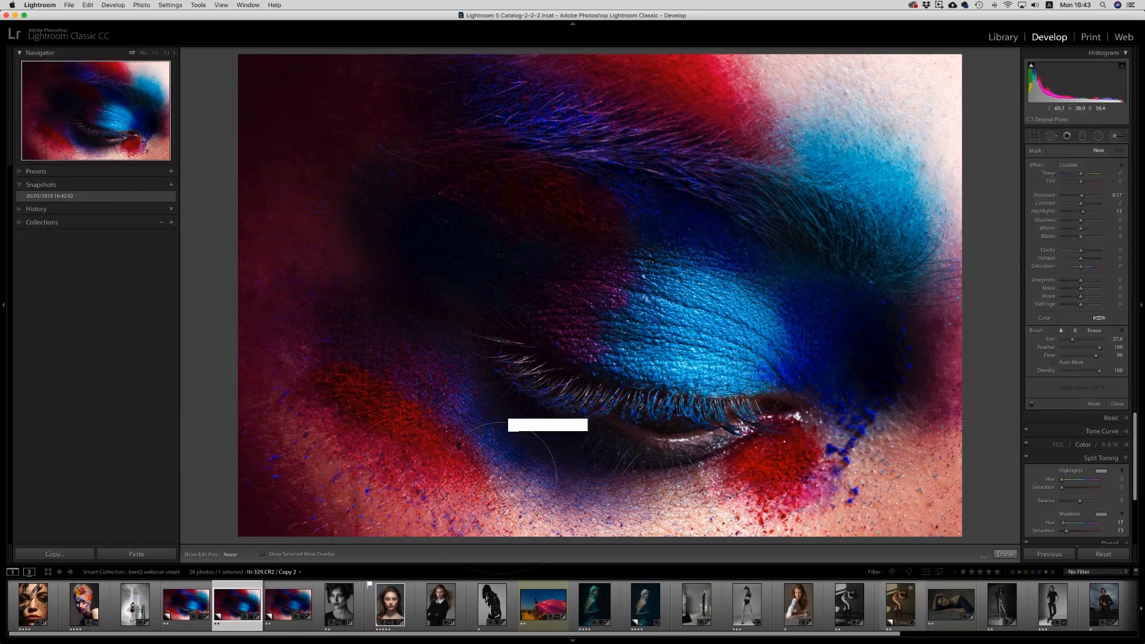
pyautogui.moveTo(1081, 229); pyautogui.dragTo(1086, 231)
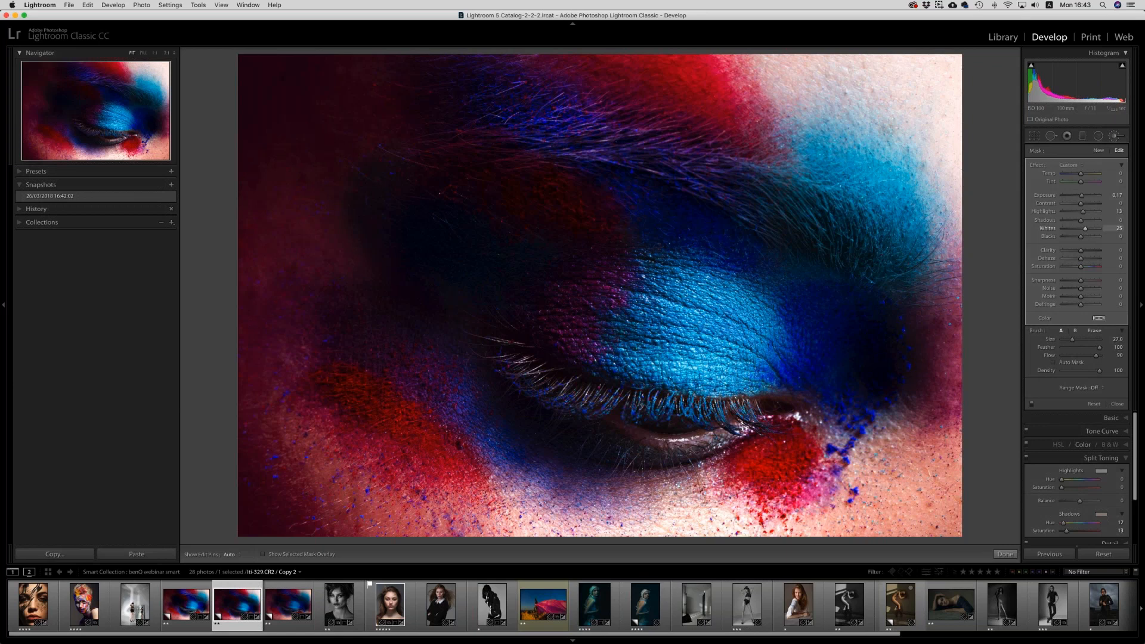
# Paint a new adjustment brush with highlights 31, whites 19 and clarity 47 along the upper eyelashes.
pyautogui.click(1098, 151)
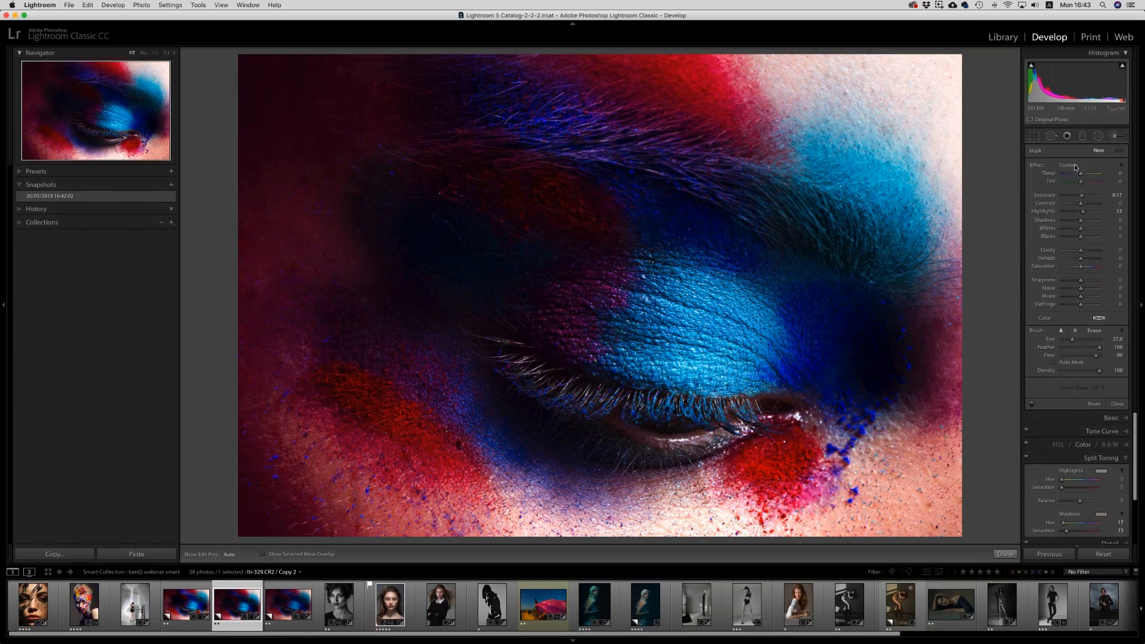
pyautogui.click(1077, 167)
pyautogui.click(1084, 213)
pyautogui.moveTo(1081, 230); pyautogui.dragTo(1091, 253)
pyautogui.moveTo(744, 413)
pyautogui.mouseDown()
pyautogui.moveTo(540, 390)
pyautogui.moveTo(507, 364)
pyautogui.mouseUp()
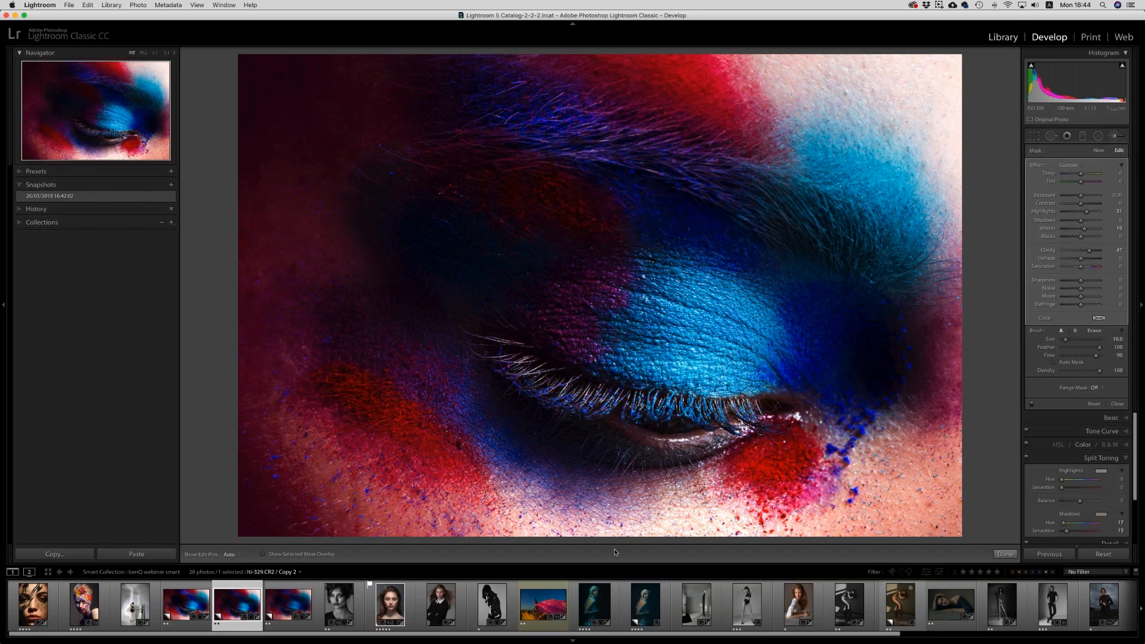
# Return to the library grid, cycle its view styles and look through the collection's photos.
pyautogui.press('g')
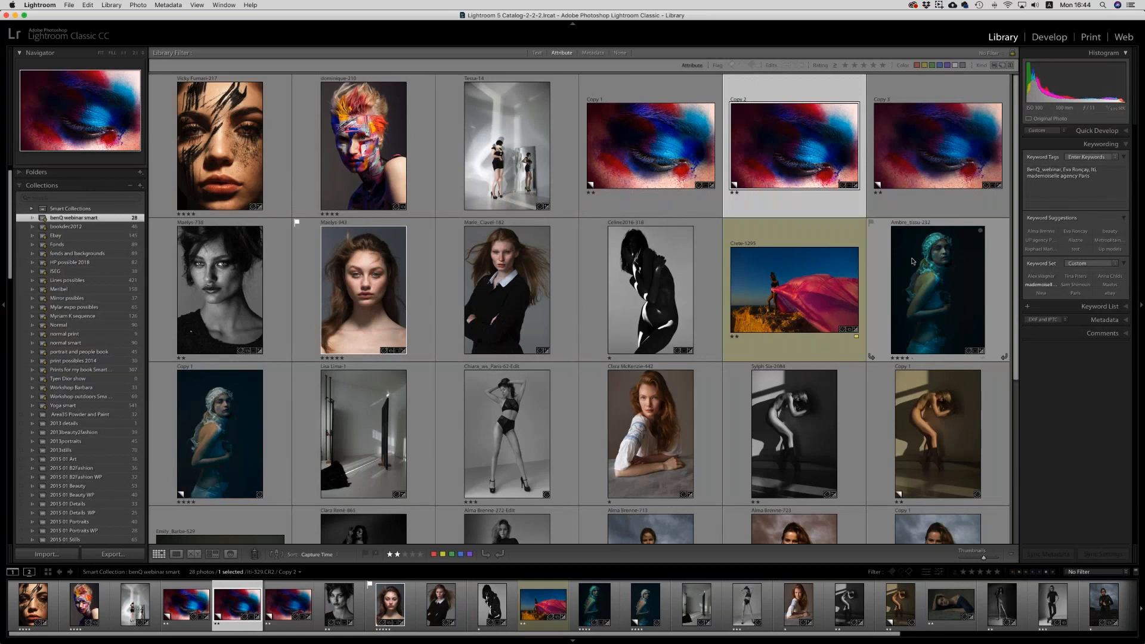
pyautogui.press('j')
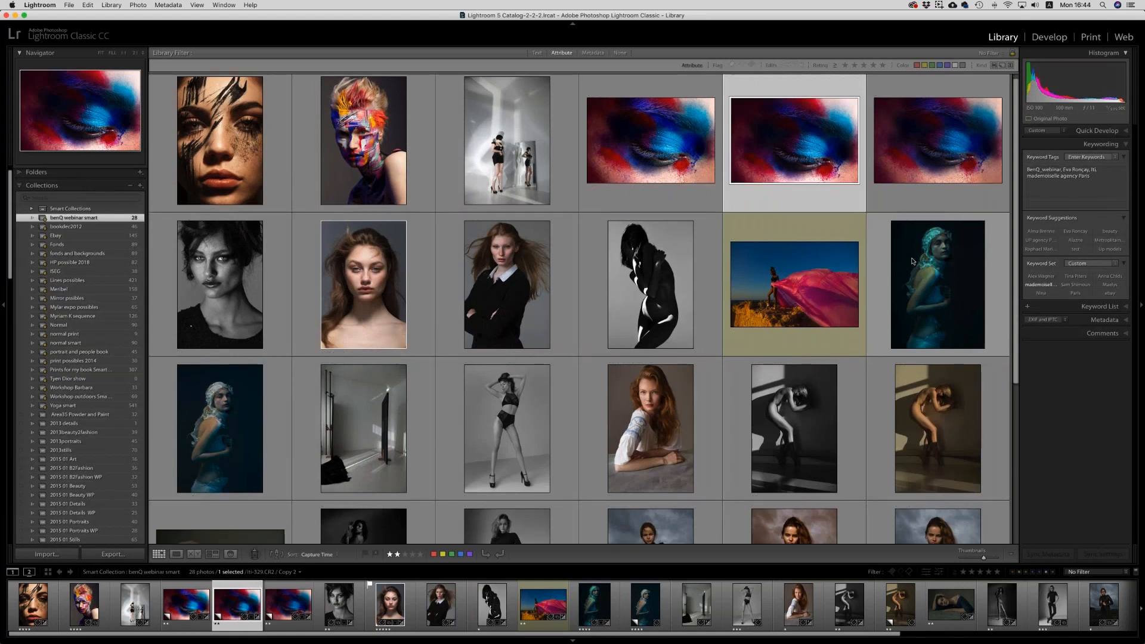
pyautogui.press('j')
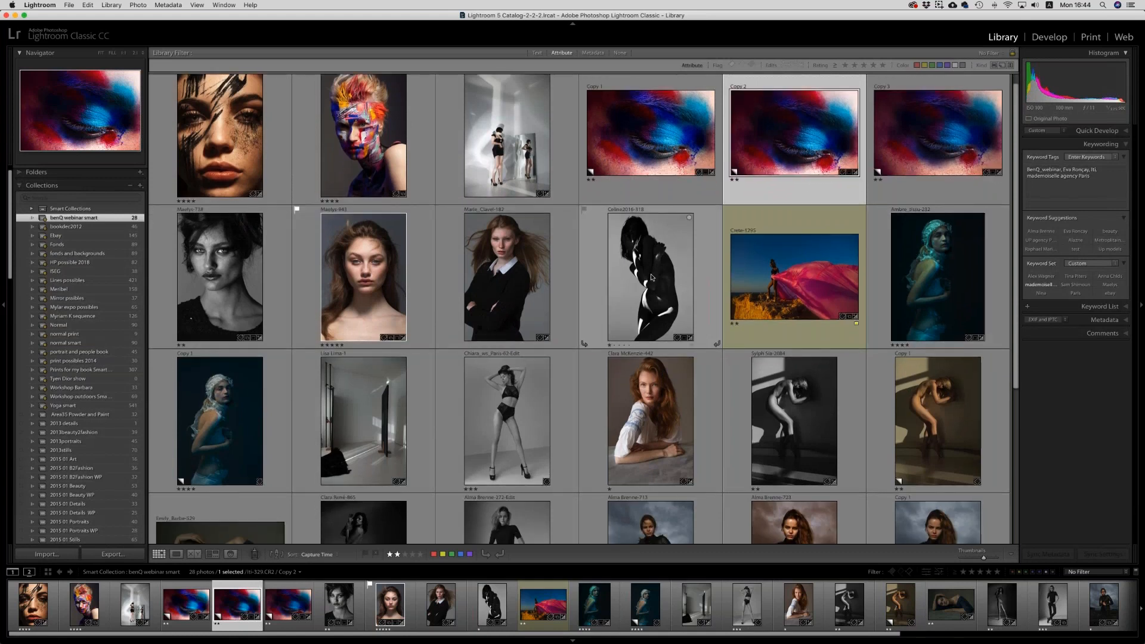
pyautogui.press('j')
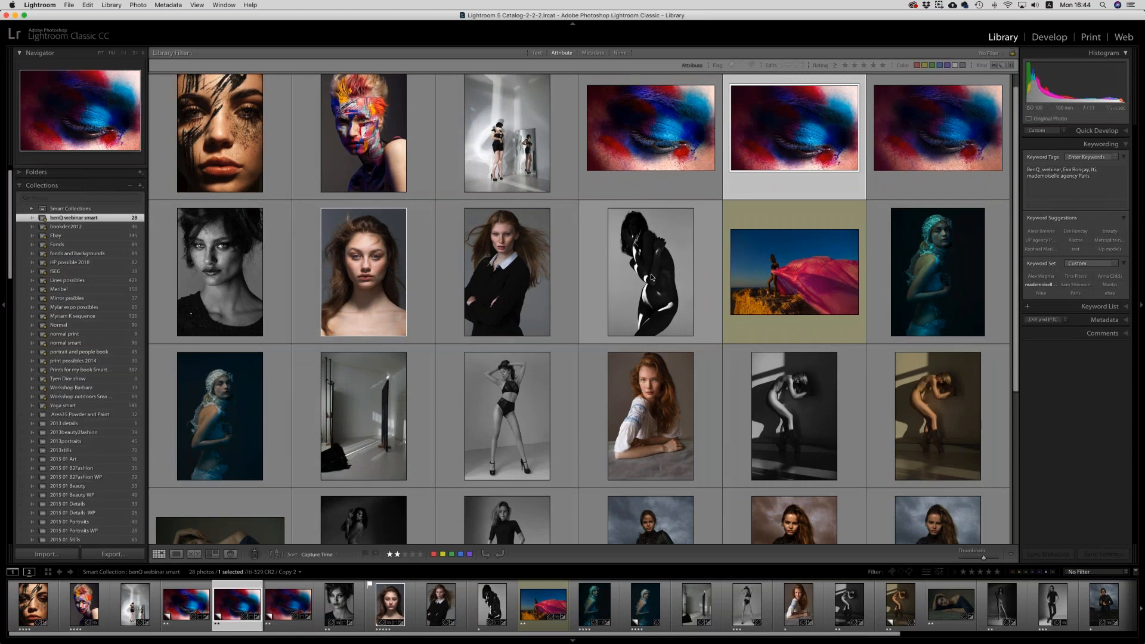
pyautogui.scroll(-2, 652, 277)
pyautogui.press('j')
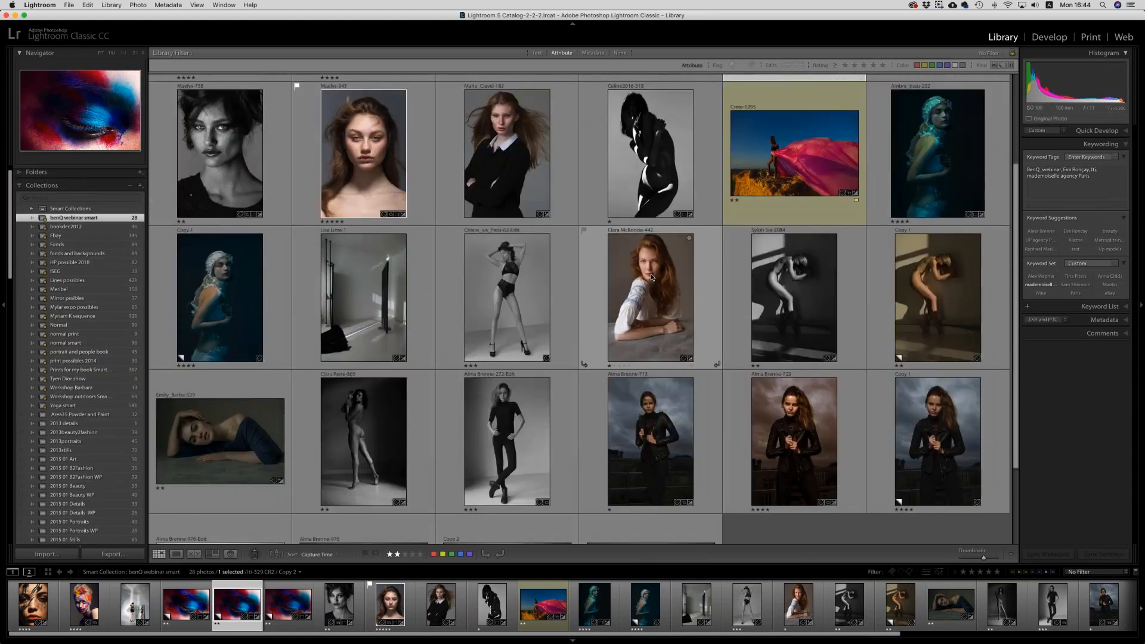
pyautogui.scroll(-1, 652, 278)
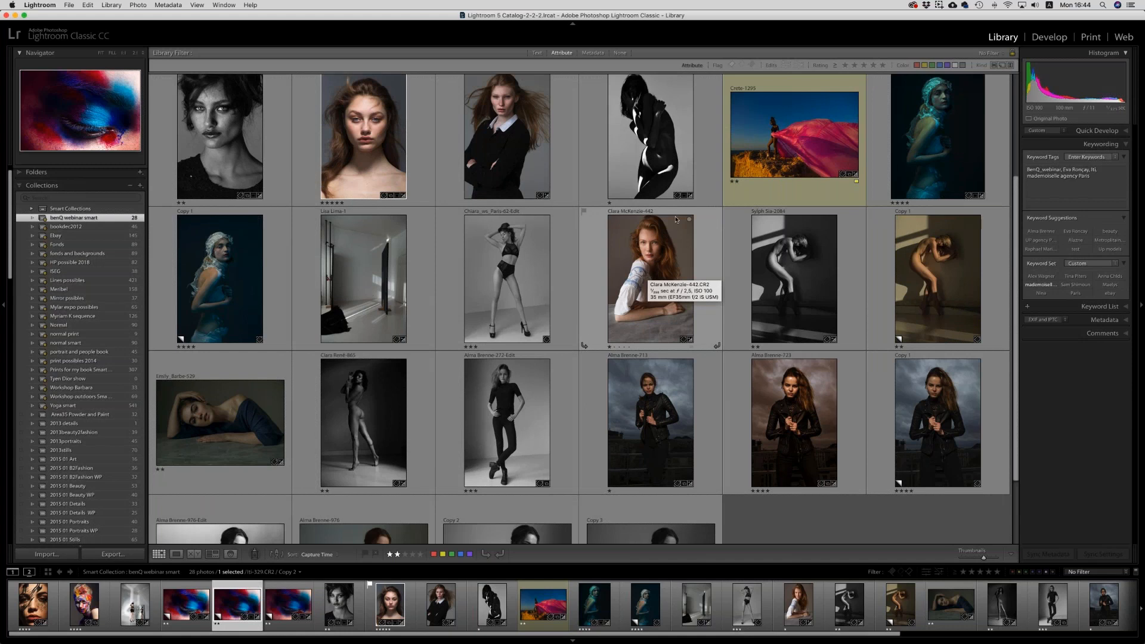
# Create a virtual copy of the black-and-white photo of the standing nude figure.
pyautogui.click(657, 146)
pyautogui.press('j')
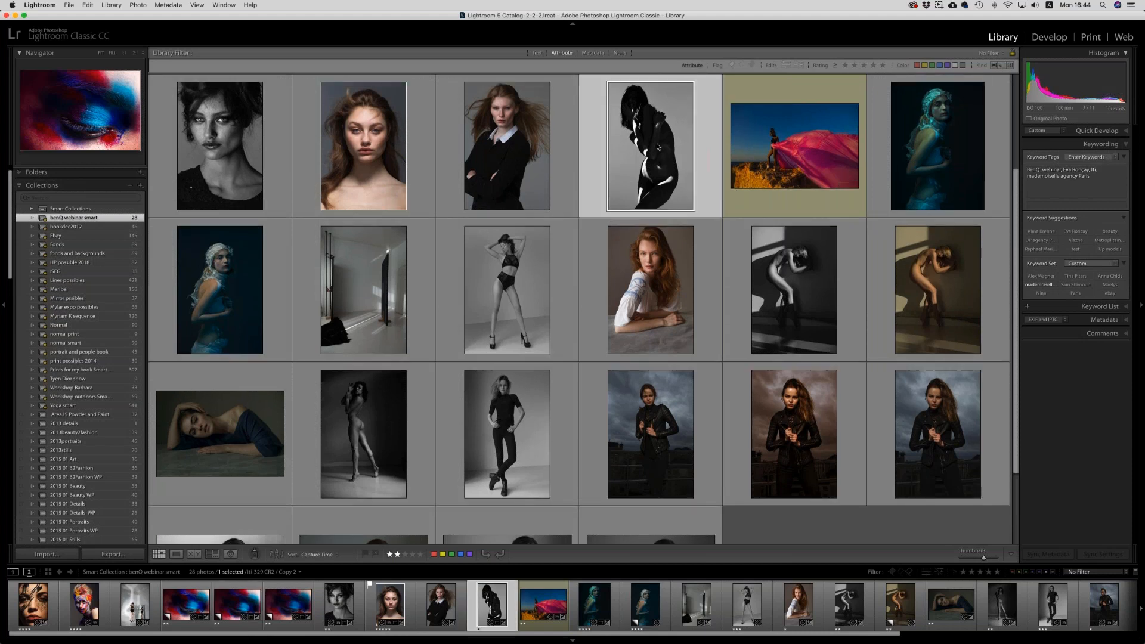
pyautogui.press('j')
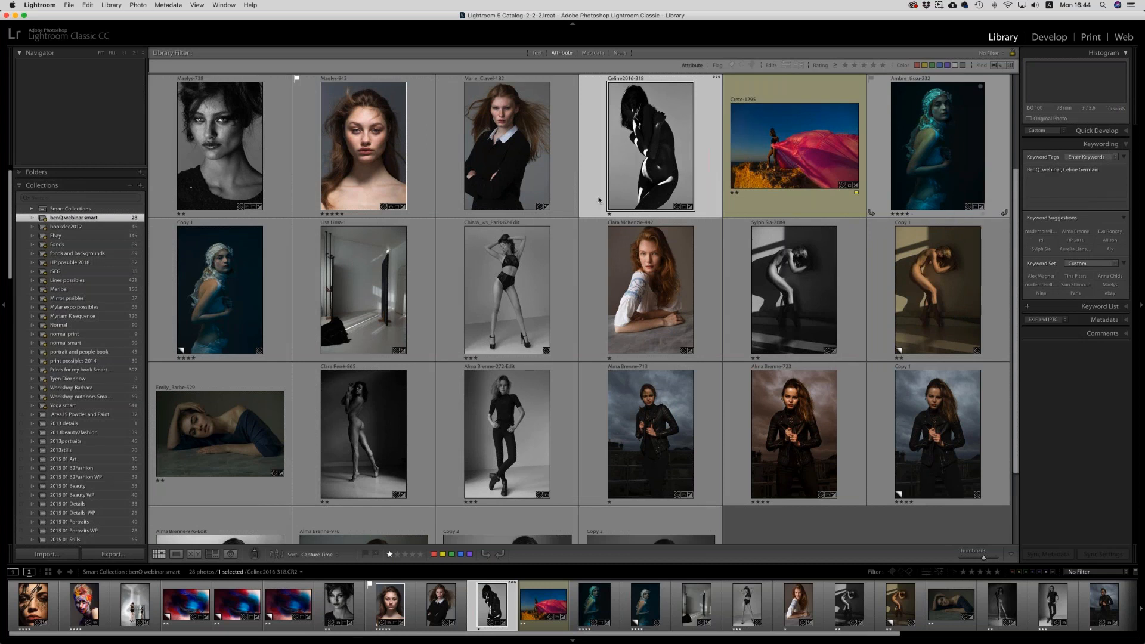
pyautogui.press('super+apostrophe')
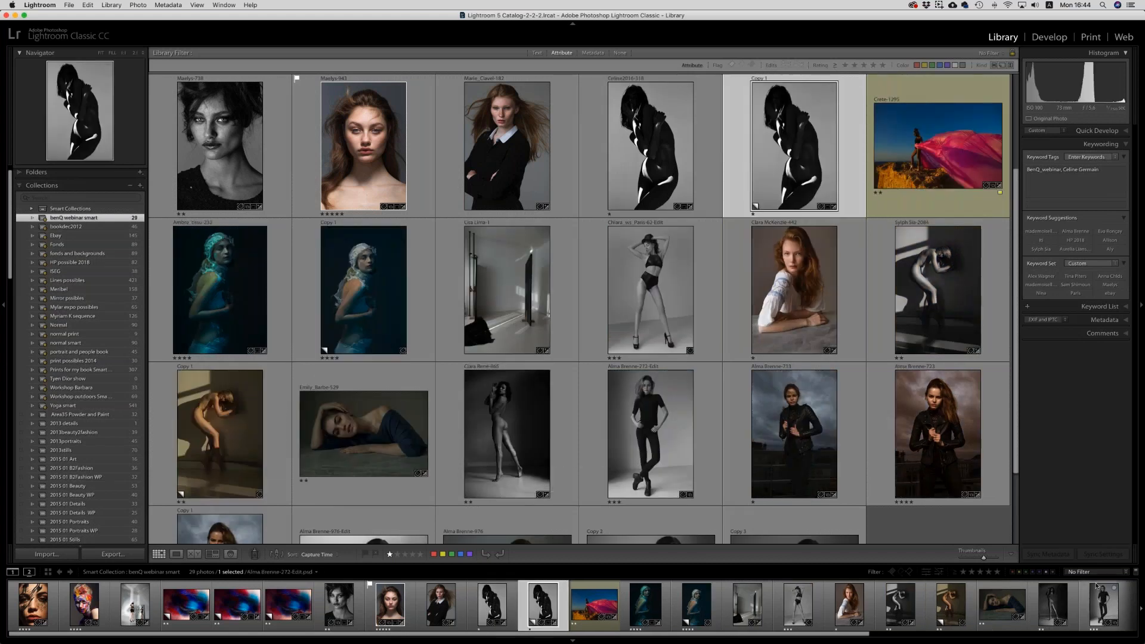
# Reset the virtual copy in Develop and neutralize its white balance by sampling the gray backdrop.
pyautogui.click(1050, 38)
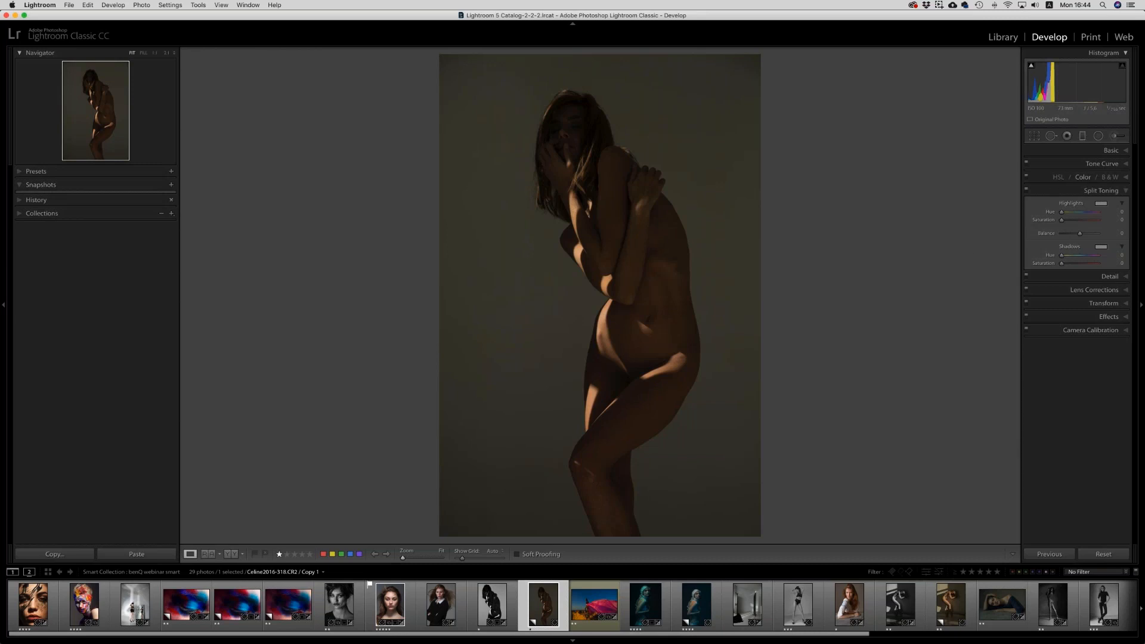
pyautogui.click(1118, 150)
pyautogui.click(1034, 180)
pyautogui.click(640, 126)
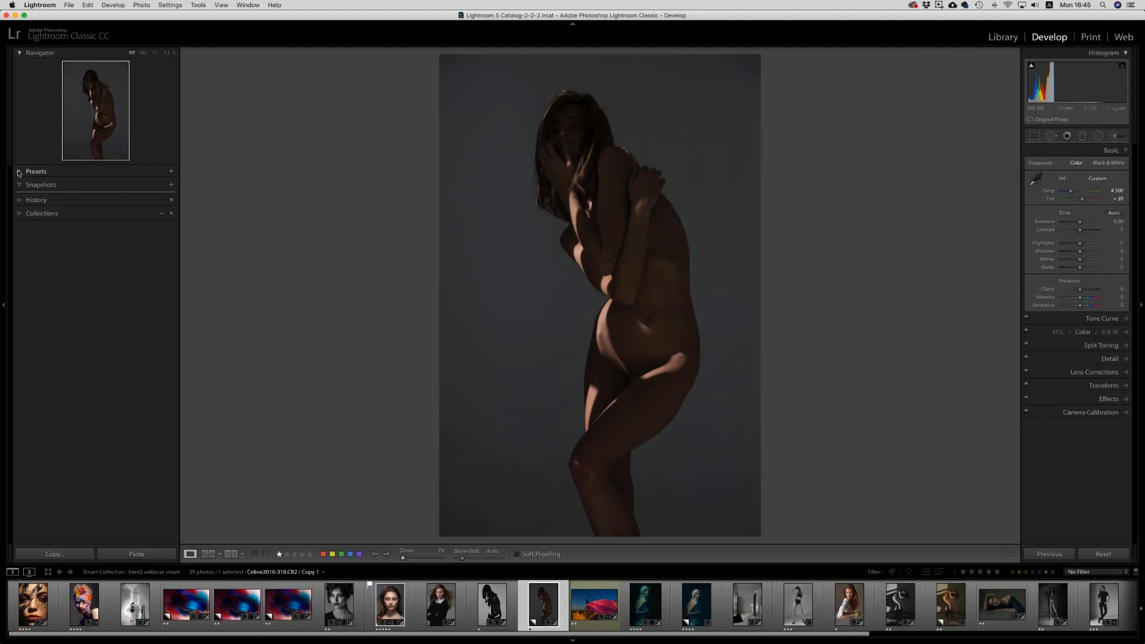
# Convert the photo to black and white and apply the user preset "zero BW".
pyautogui.click(35, 171)
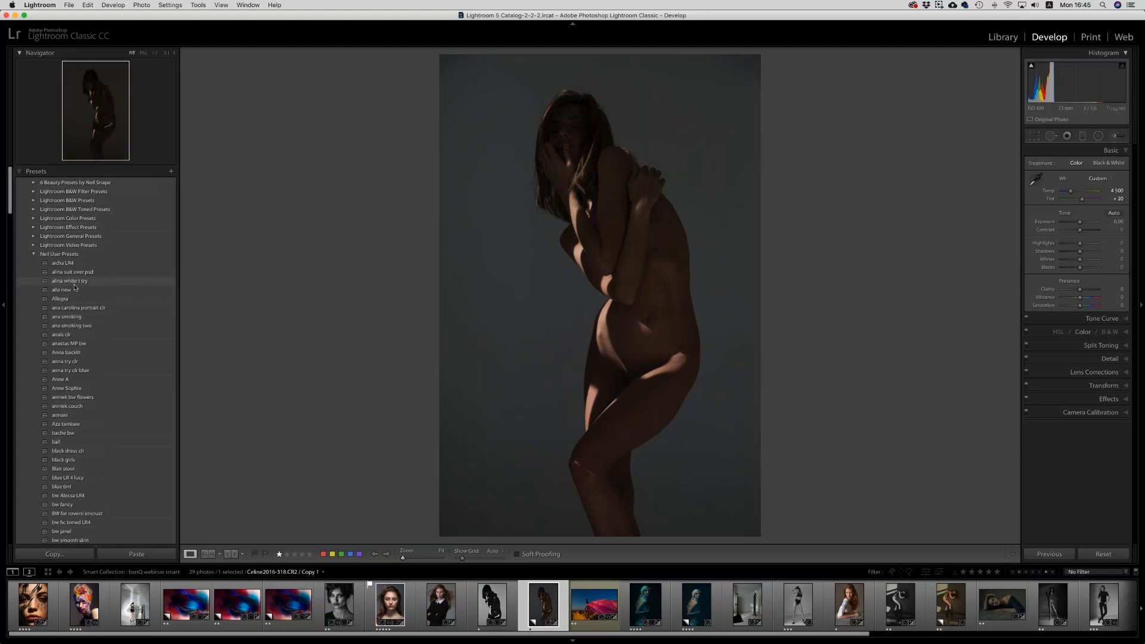
pyautogui.scroll(-15, 75, 288)
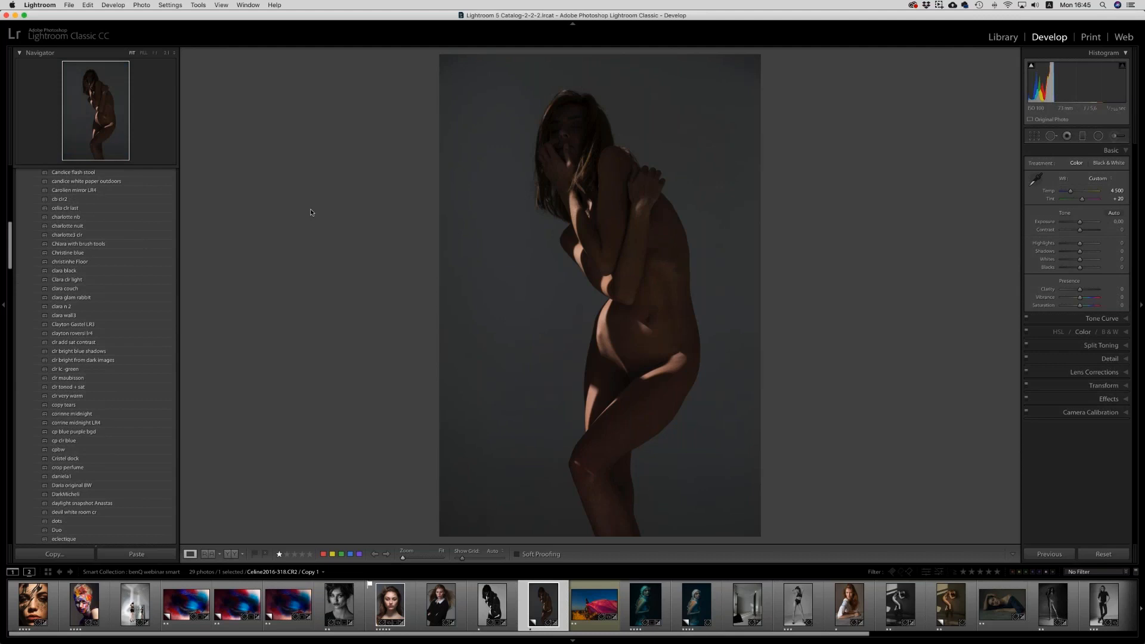
pyautogui.press('v')
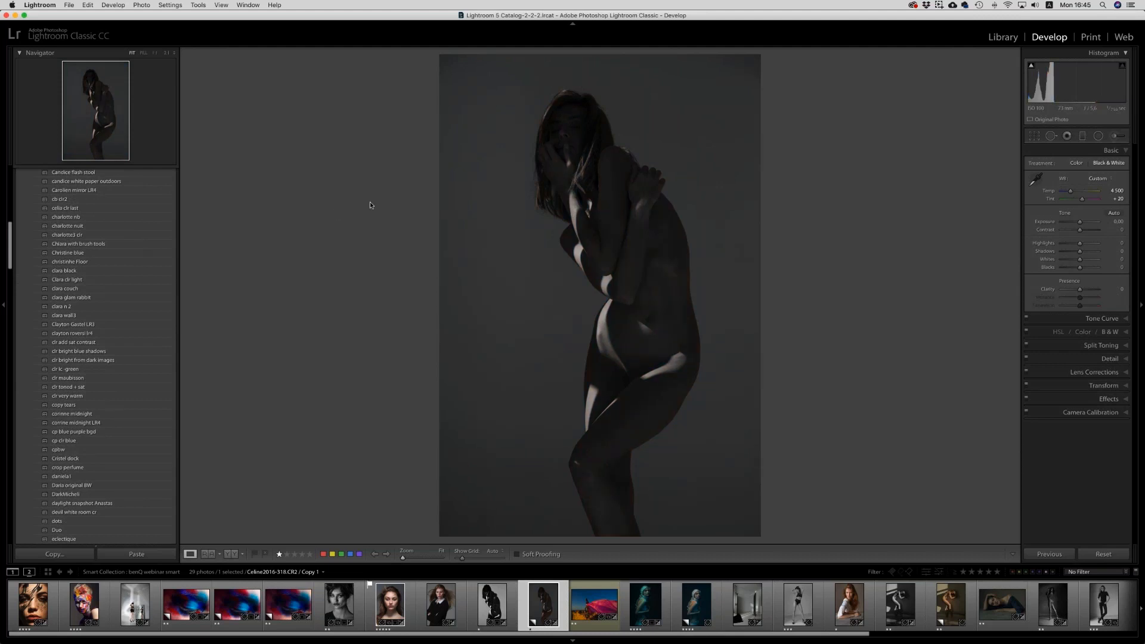
pyautogui.scroll(-10, 96, 307)
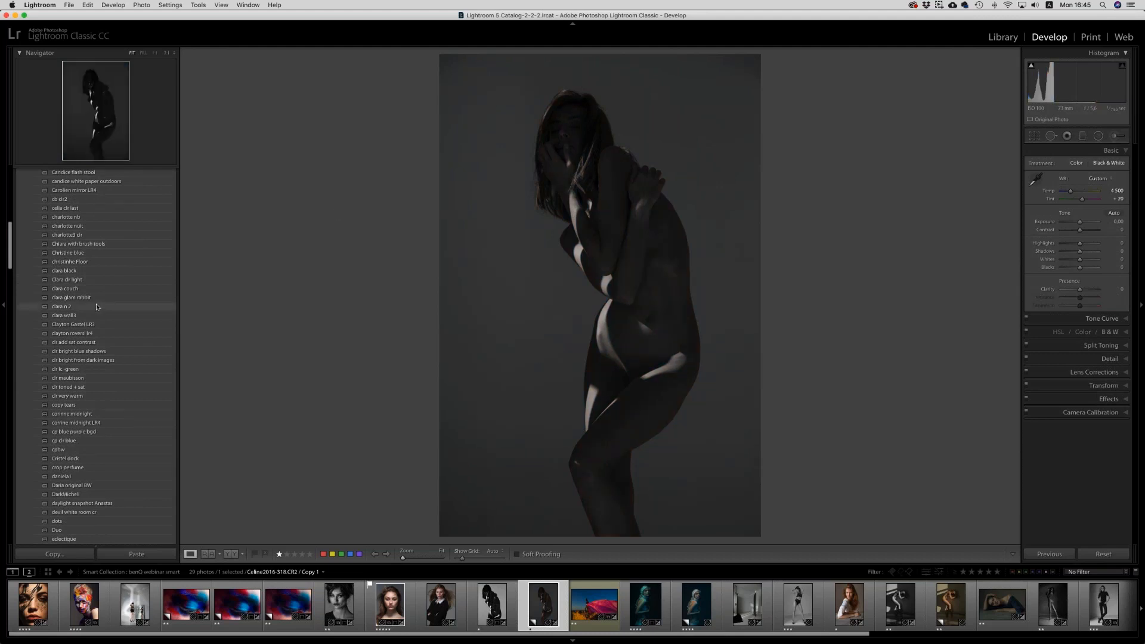
pyautogui.scroll(-15, 96, 306)
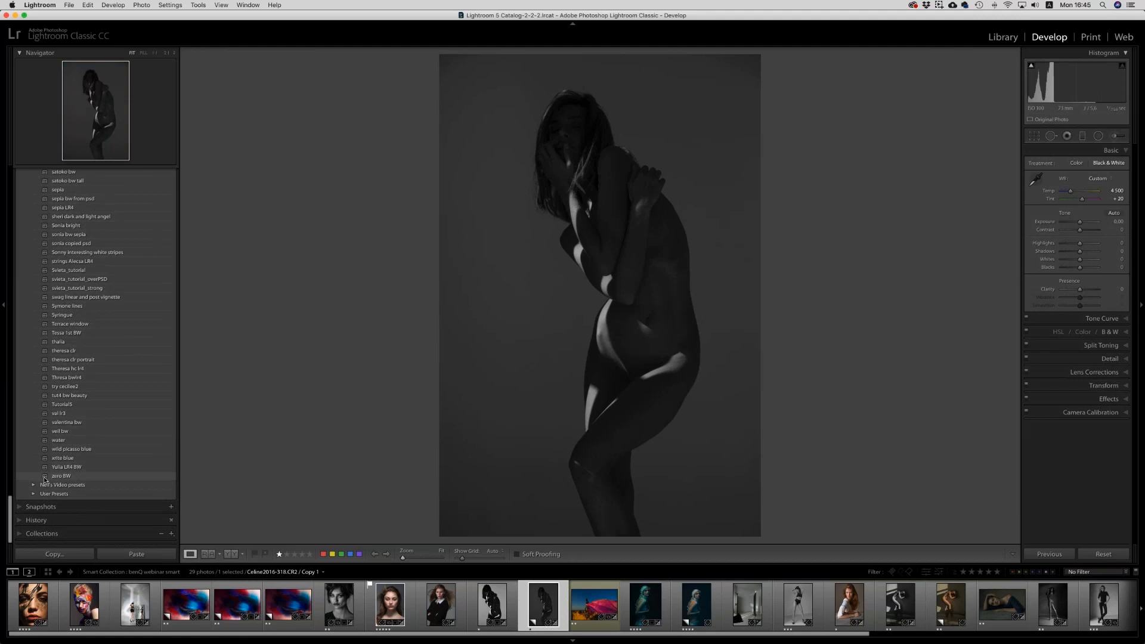
pyautogui.click(1111, 331)
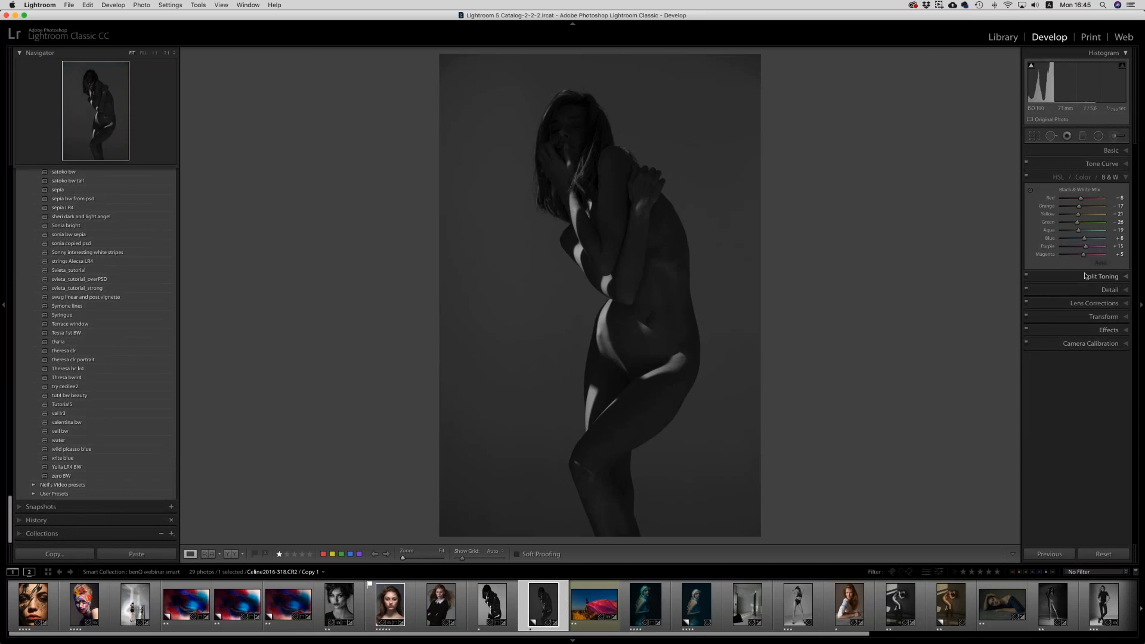
pyautogui.click(54, 477)
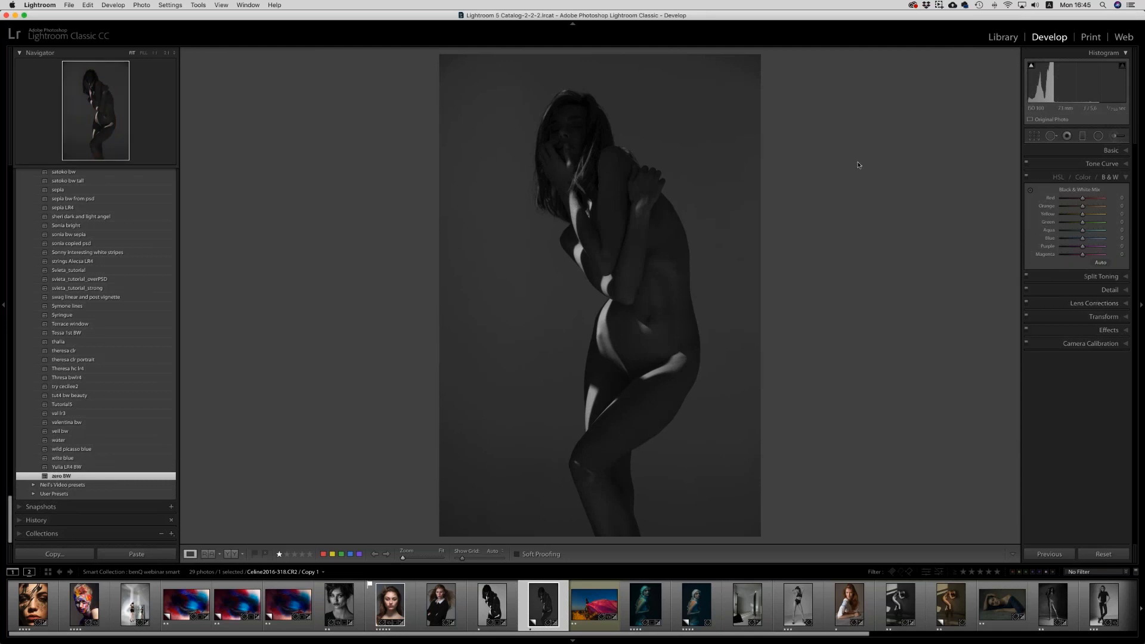
# Cool the white balance to a temperature of 3,026 with a stronger magenta tint, and set Contrast +31, Clarity +54 and Whites +16.
pyautogui.click(1112, 151)
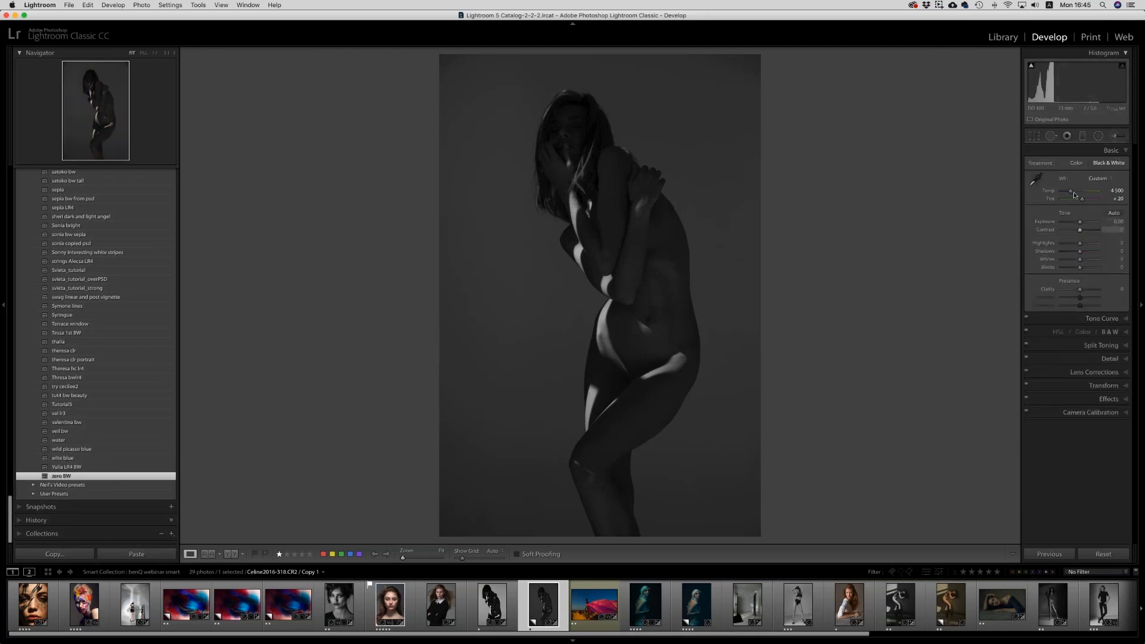
pyautogui.moveTo(1072, 192); pyautogui.dragTo(1086, 232)
pyautogui.moveTo(1081, 291); pyautogui.dragTo(1091, 292)
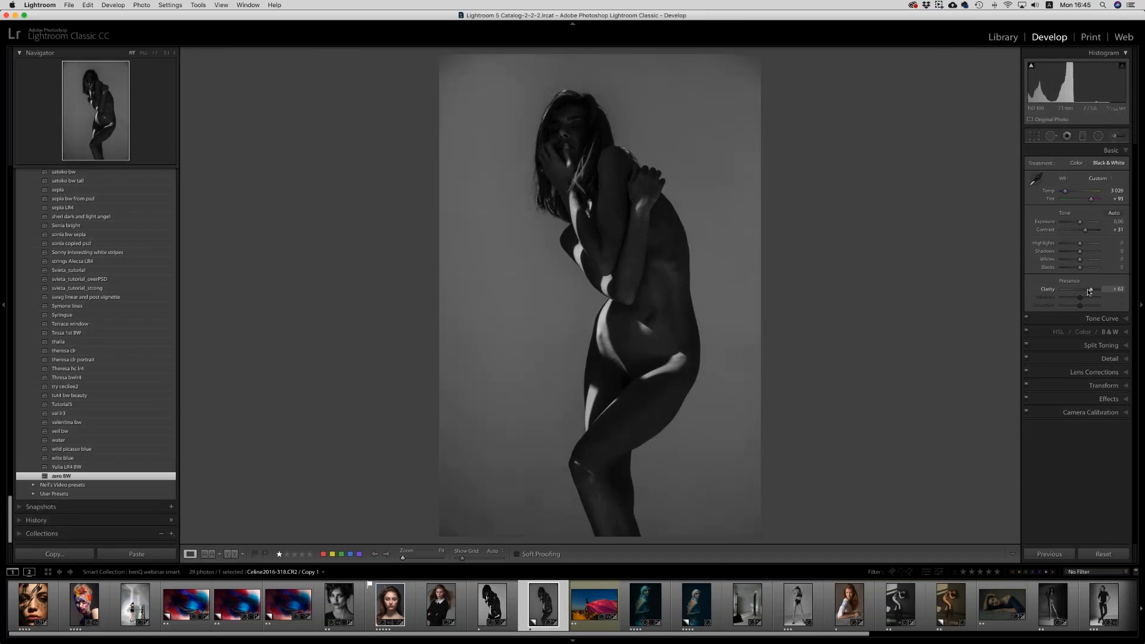
pyautogui.click(1090, 292)
pyautogui.moveTo(1091, 292); pyautogui.dragTo(1090, 292)
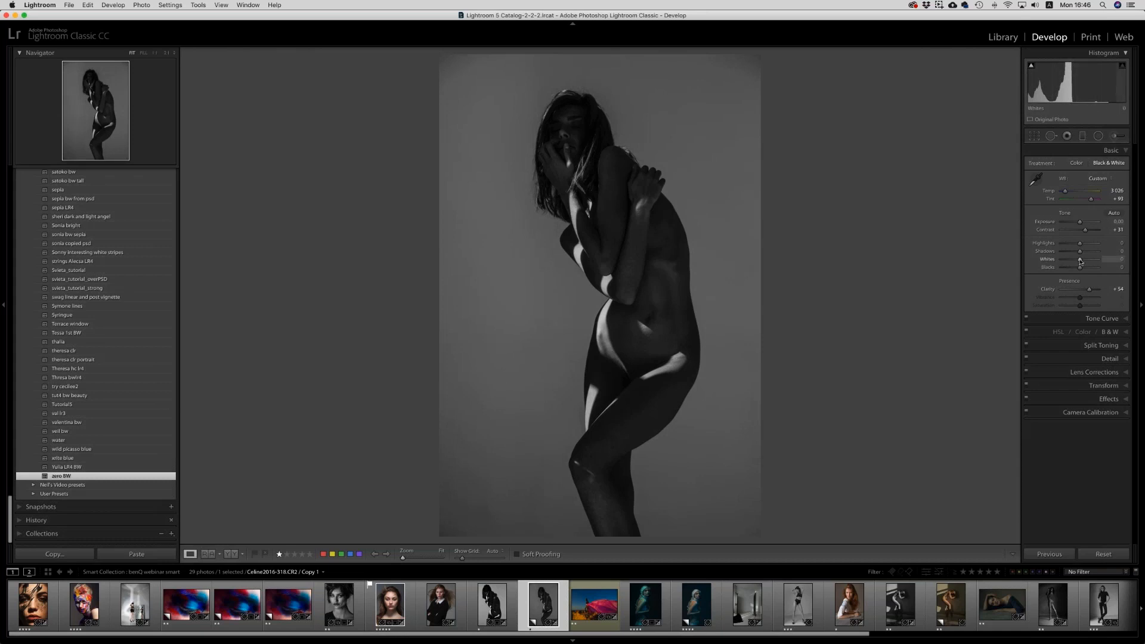
pyautogui.moveTo(1078, 260); pyautogui.dragTo(1082, 262)
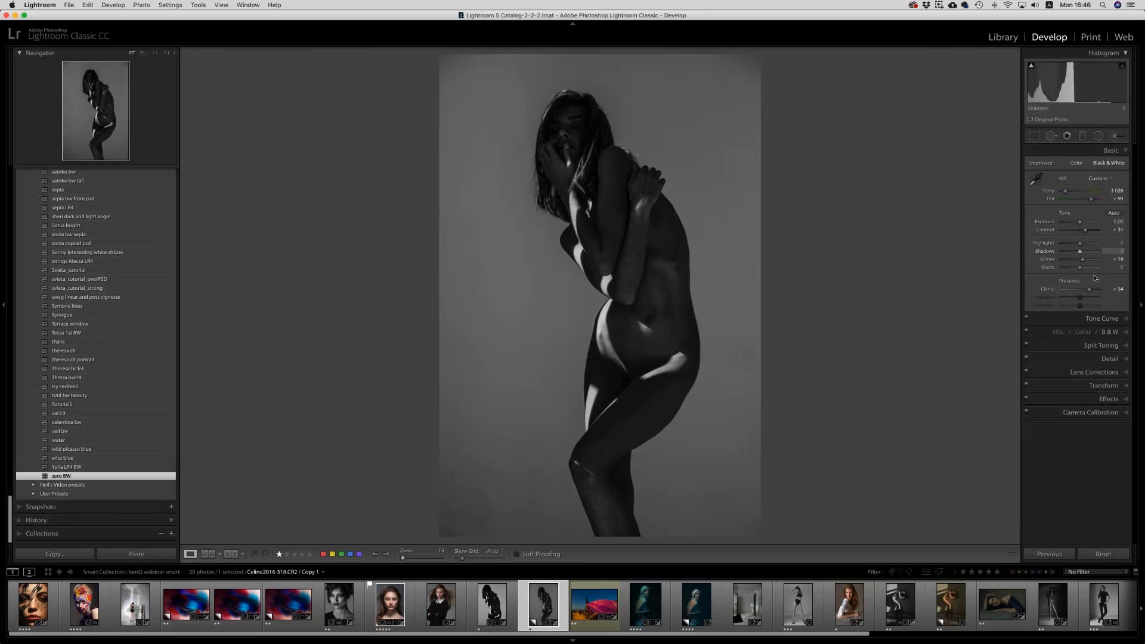
# Try a black-and-white mix with Red -24, Orange -50, Yellow +13, Aqua -33 and Blue +13, and reset the whole mix.
pyautogui.click(1111, 333)
pyautogui.moveTo(1083, 199)
pyautogui.mouseDown()
pyautogui.moveTo(1120, 209)
pyautogui.moveTo(1082, 220)
pyautogui.mouseUp()
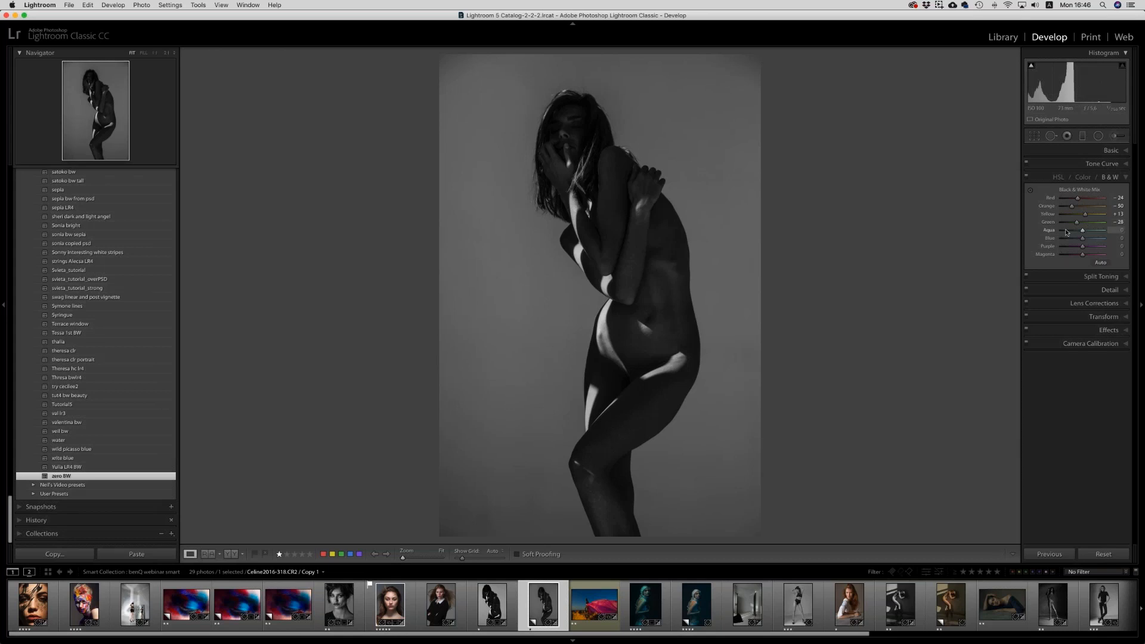
pyautogui.moveTo(1067, 232); pyautogui.dragTo(1078, 238)
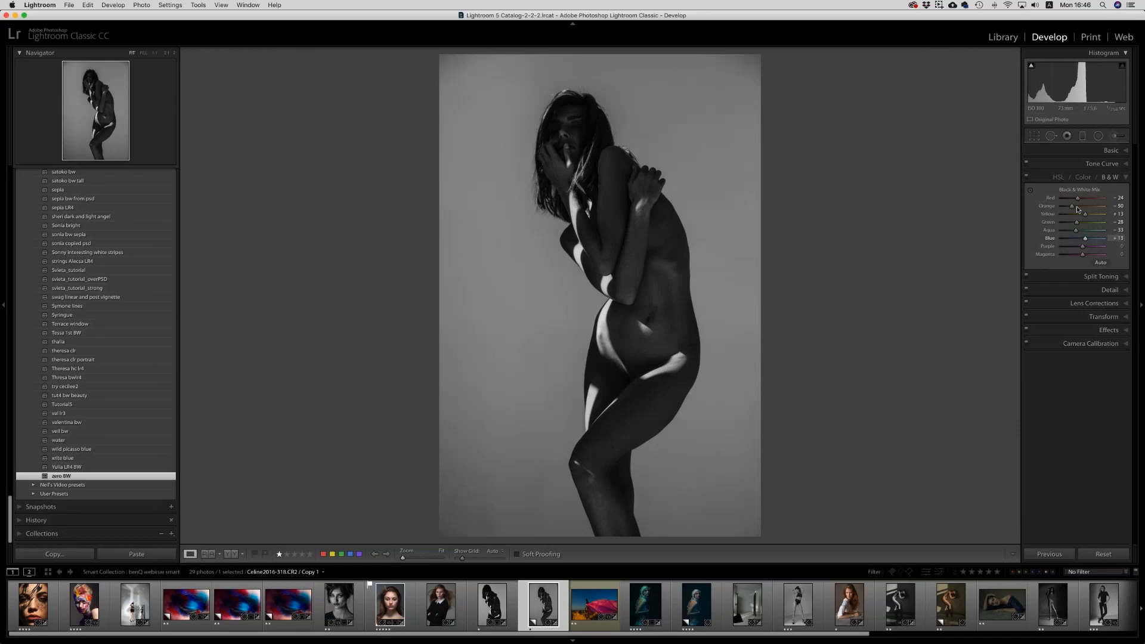
pyautogui.doubleClick(1081, 190)
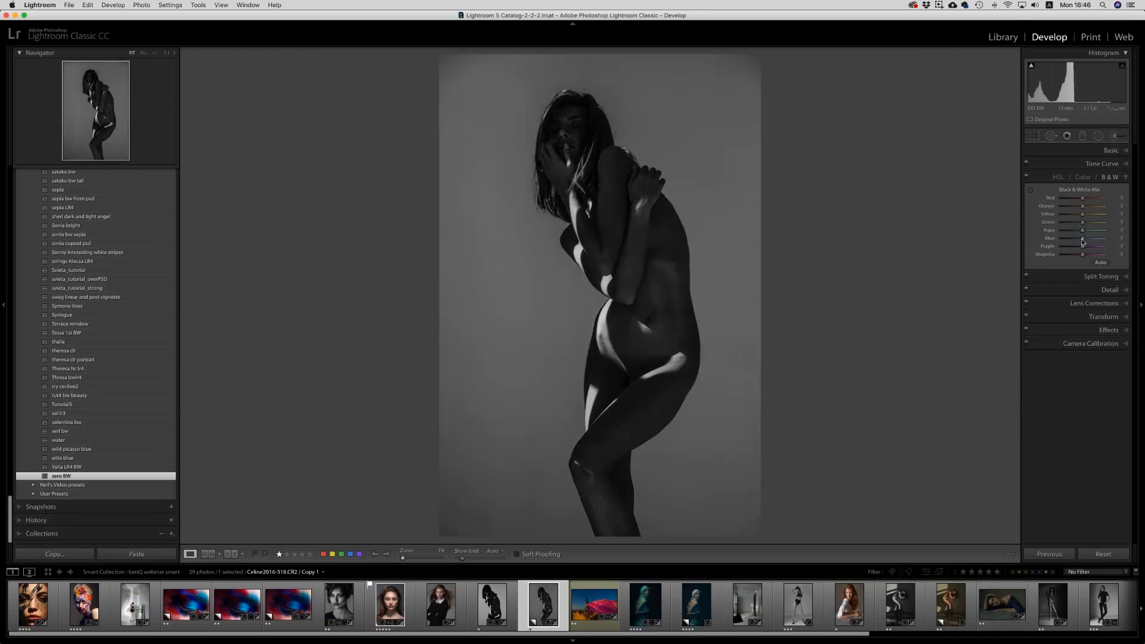
# Raise Blue to +25 and darken Purple and Magenta in the black-and-white mix, and set the white balance temperature to 3,046.
pyautogui.moveTo(1082, 240); pyautogui.dragTo(1081, 258)
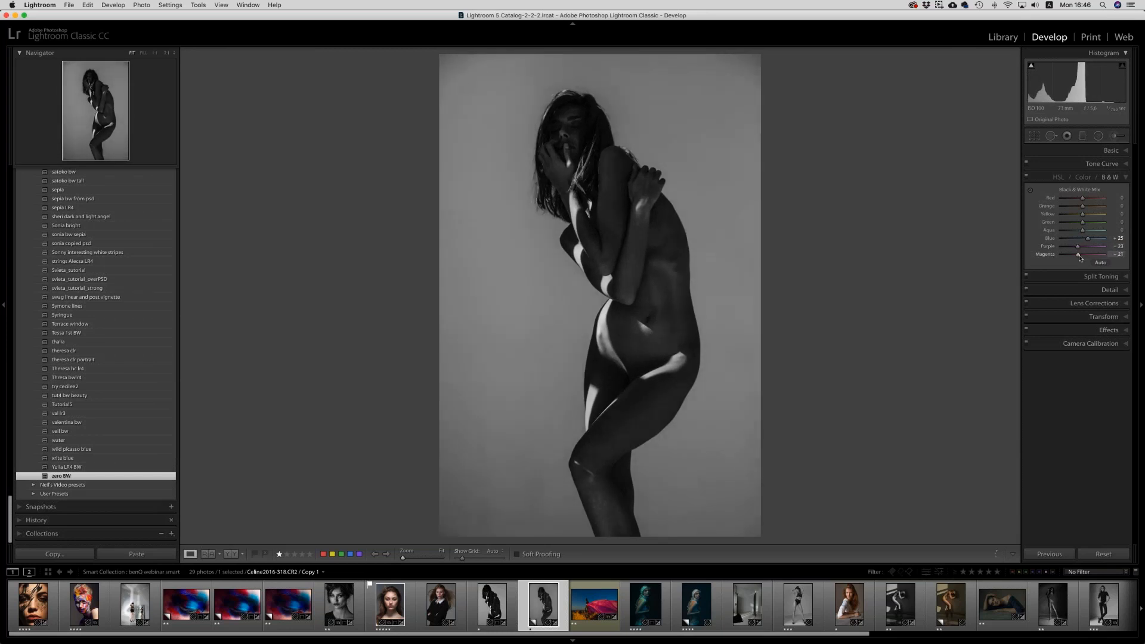
pyautogui.click(1110, 151)
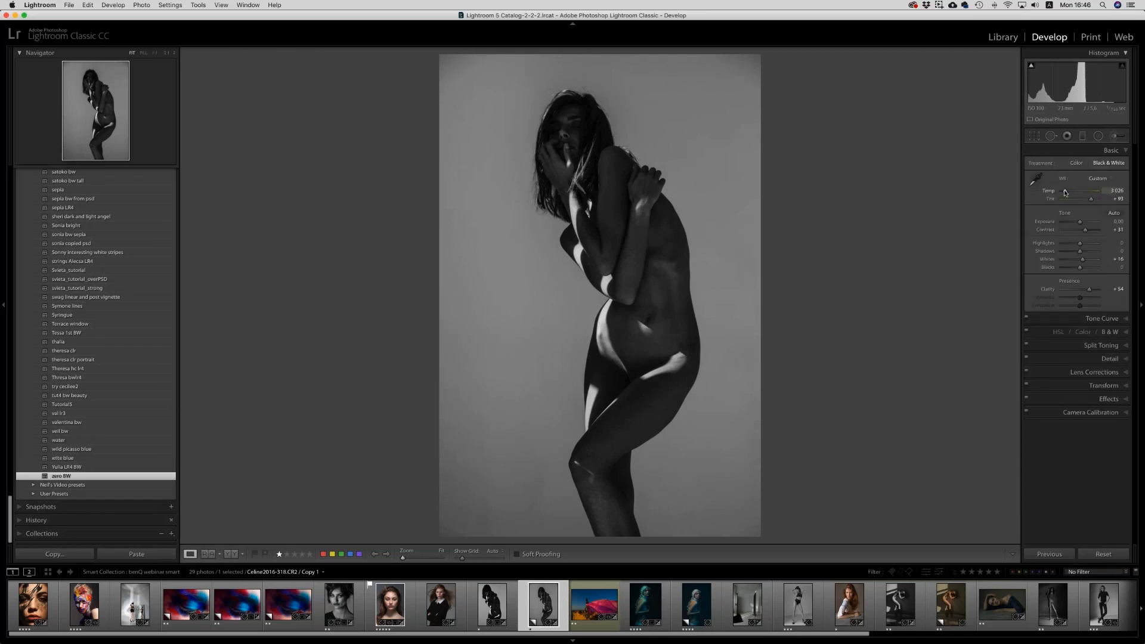
pyautogui.moveTo(1065, 192); pyautogui.dragTo(1067, 194)
pyautogui.click(1105, 374)
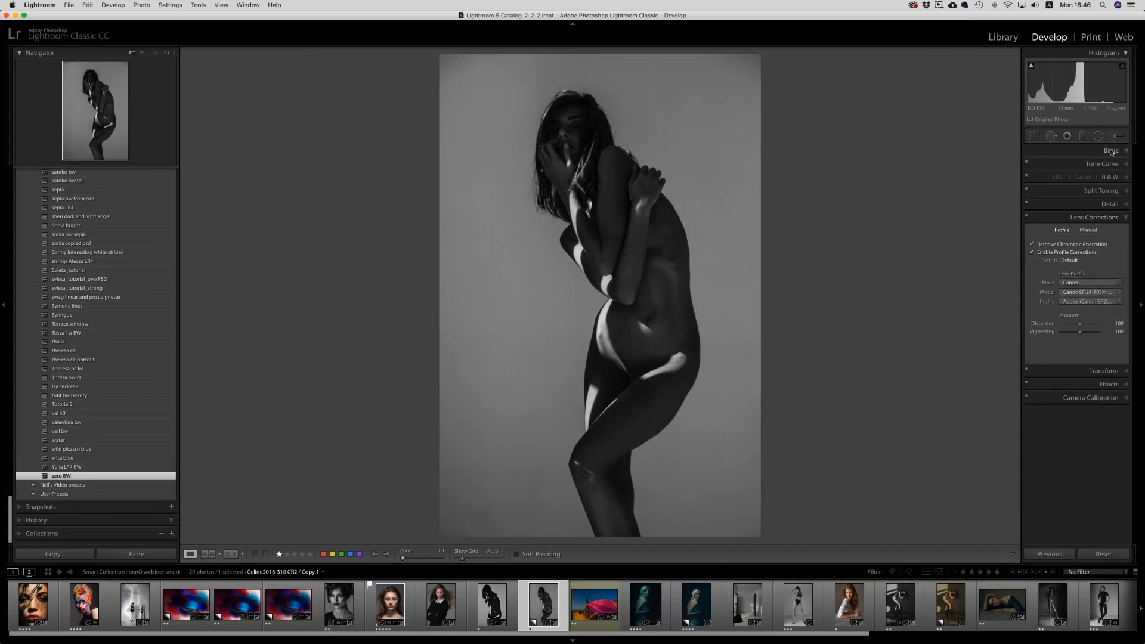
# Refine the basic tones with Blacks -25, Whites +36, Shadows +6 and Exposure +0.90, and set the temperature to 3,240 and tint to +74.
pyautogui.click(1112, 151)
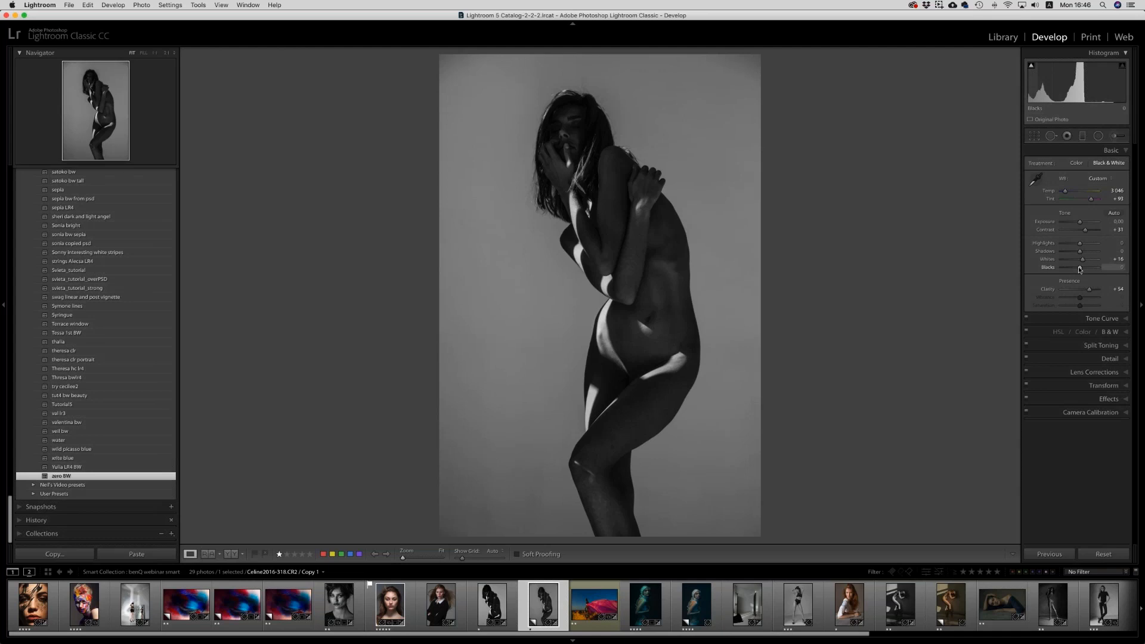
pyautogui.moveTo(1079, 268)
pyautogui.mouseDown()
pyautogui.moveTo(1082, 253)
pyautogui.moveTo(1087, 264)
pyautogui.mouseUp()
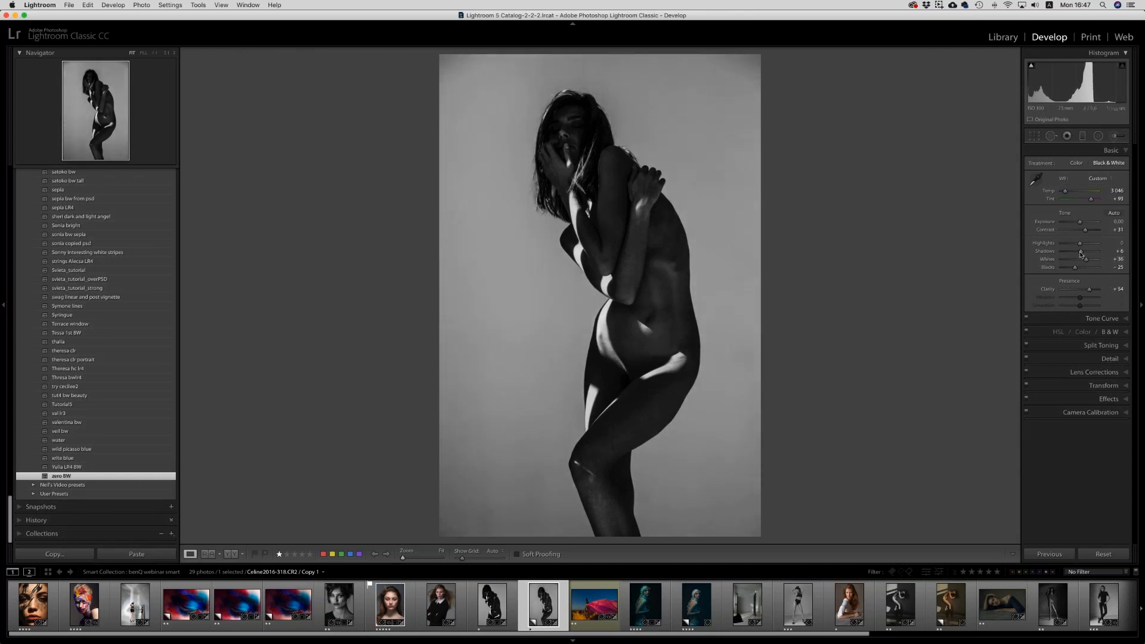
pyautogui.moveTo(1066, 191); pyautogui.dragTo(1088, 200)
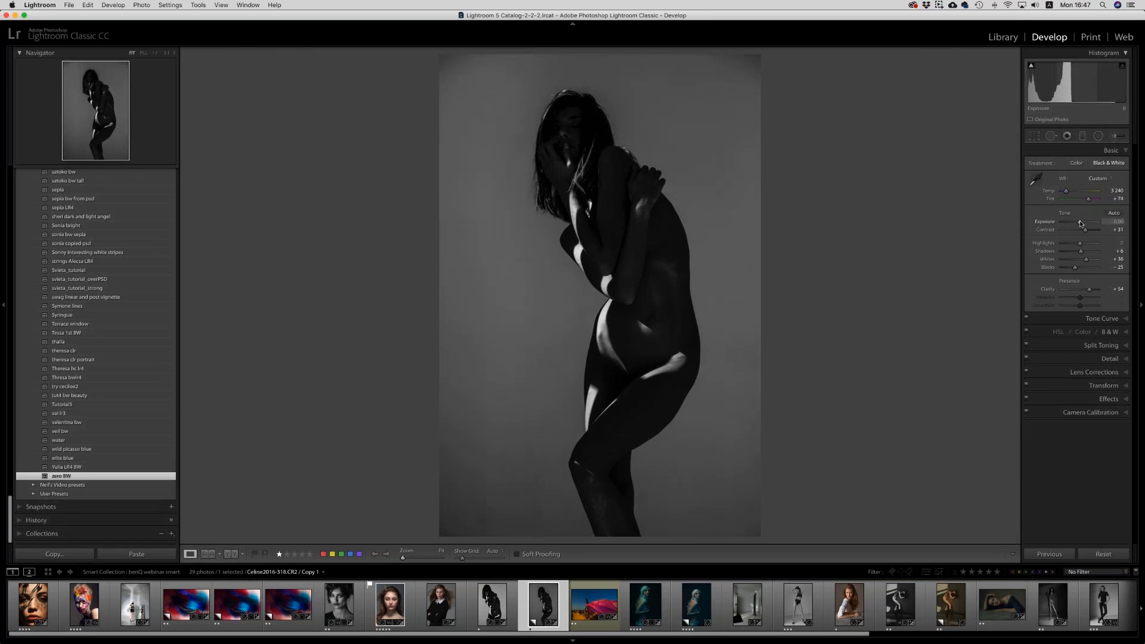
pyautogui.moveTo(1081, 223); pyautogui.dragTo(1084, 223)
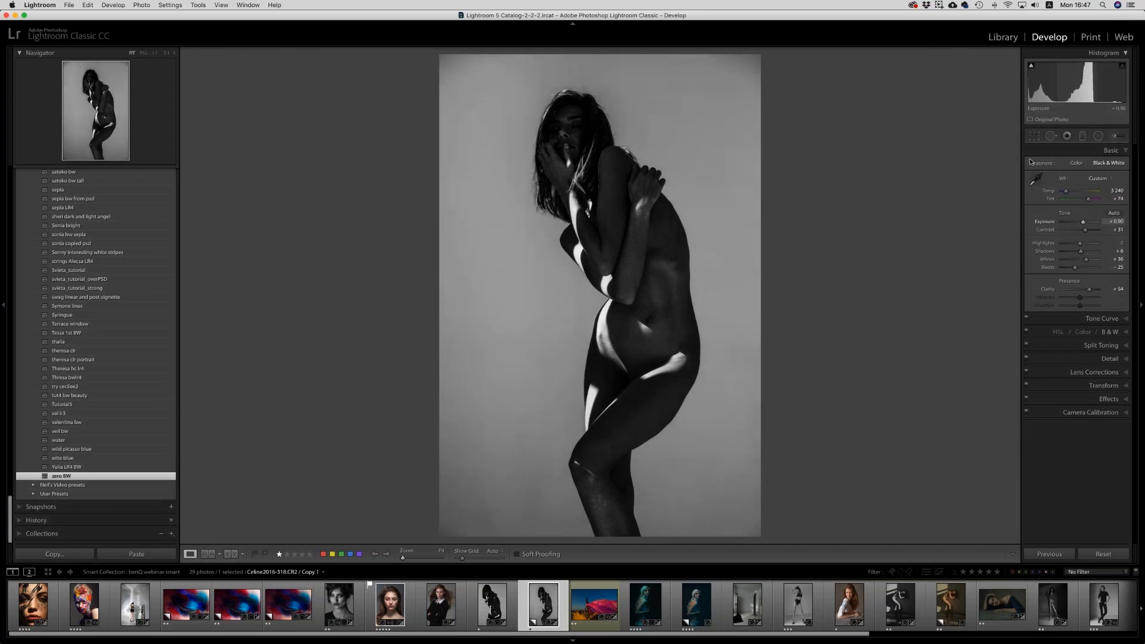
# Crop the photo tighter at its original aspect ratio, cutting off the lower legs and reframing the figure.
pyautogui.press('r')
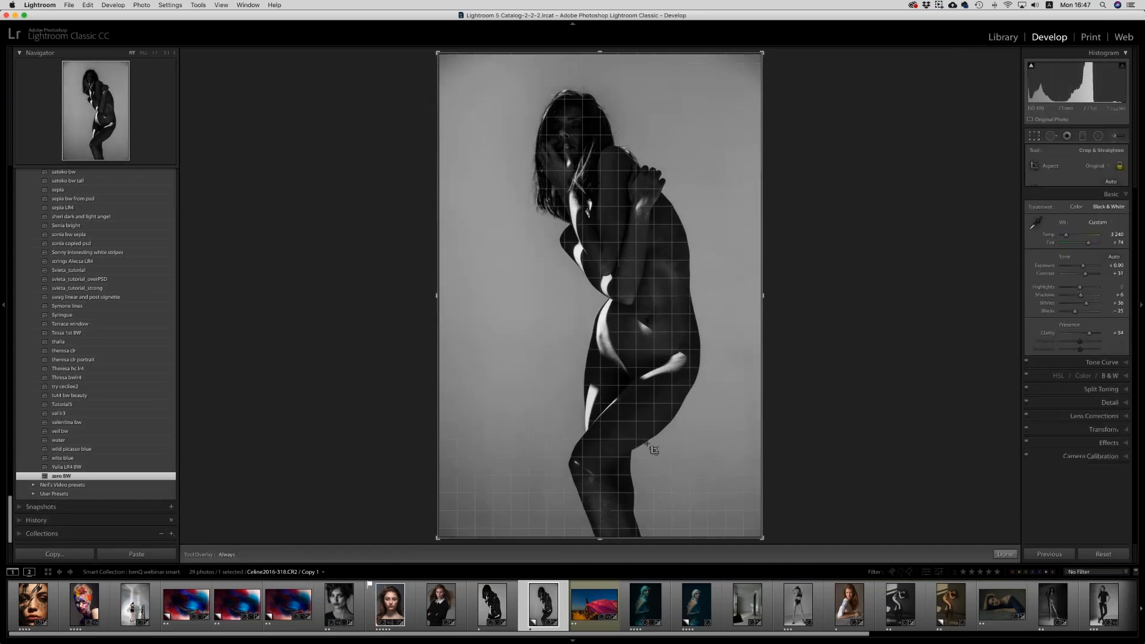
pyautogui.moveTo(438, 538); pyautogui.dragTo(451, 494)
pyautogui.moveTo(613, 319)
pyautogui.mouseDown()
pyautogui.moveTo(636, 317)
pyautogui.moveTo(626, 308)
pyautogui.mouseUp()
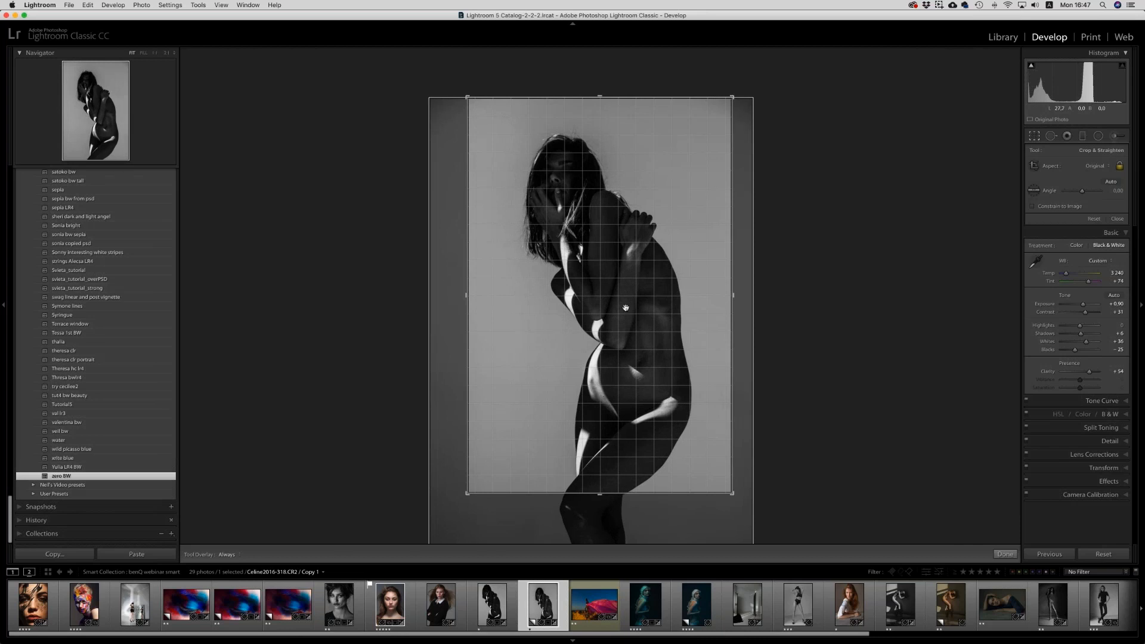
pyautogui.press('Return')
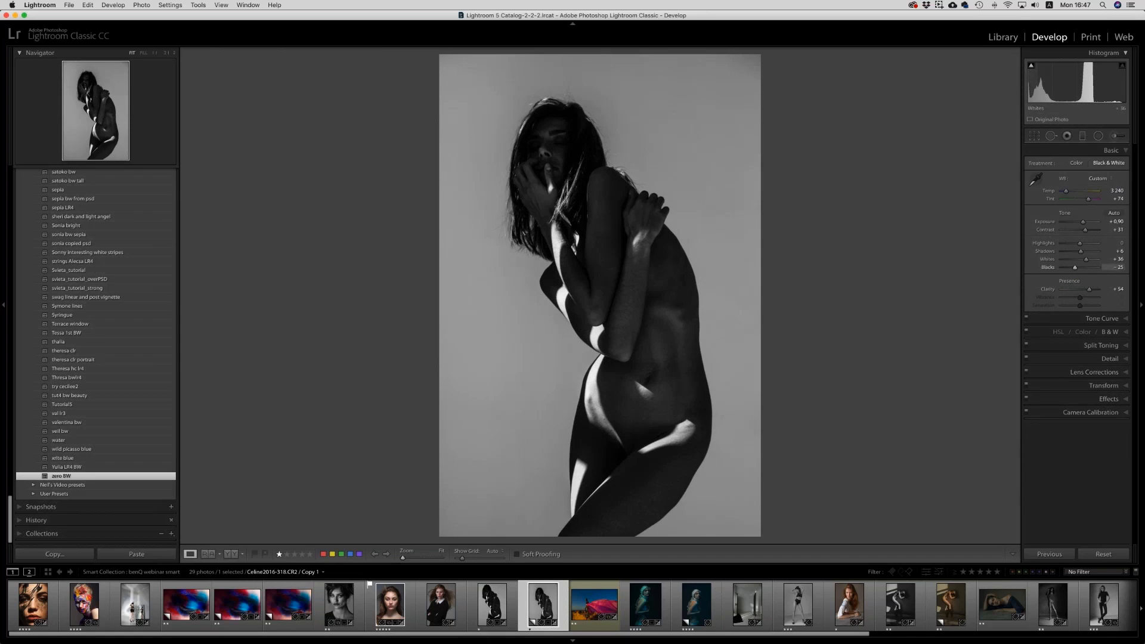
# Add contrast with the tone curve by setting Highlights +81, Lights +21 and Darks -54.
pyautogui.click(1108, 320)
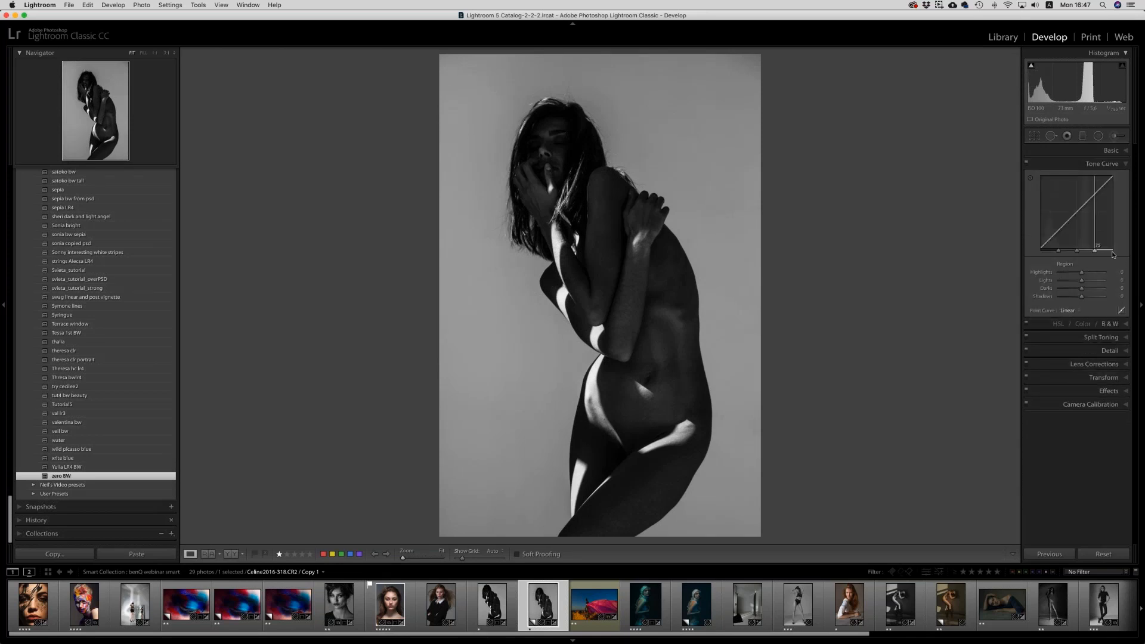
pyautogui.click(1071, 273)
pyautogui.click(1105, 273)
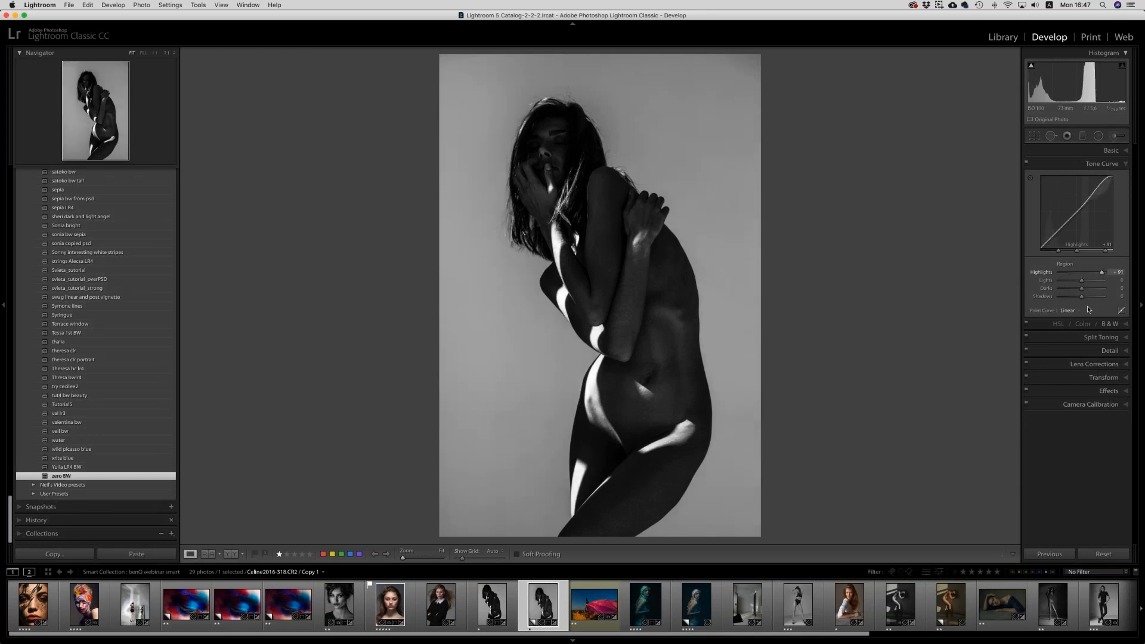
pyautogui.moveTo(1082, 291)
pyautogui.mouseDown()
pyautogui.moveTo(1064, 292)
pyautogui.moveTo(1086, 285)
pyautogui.mouseUp()
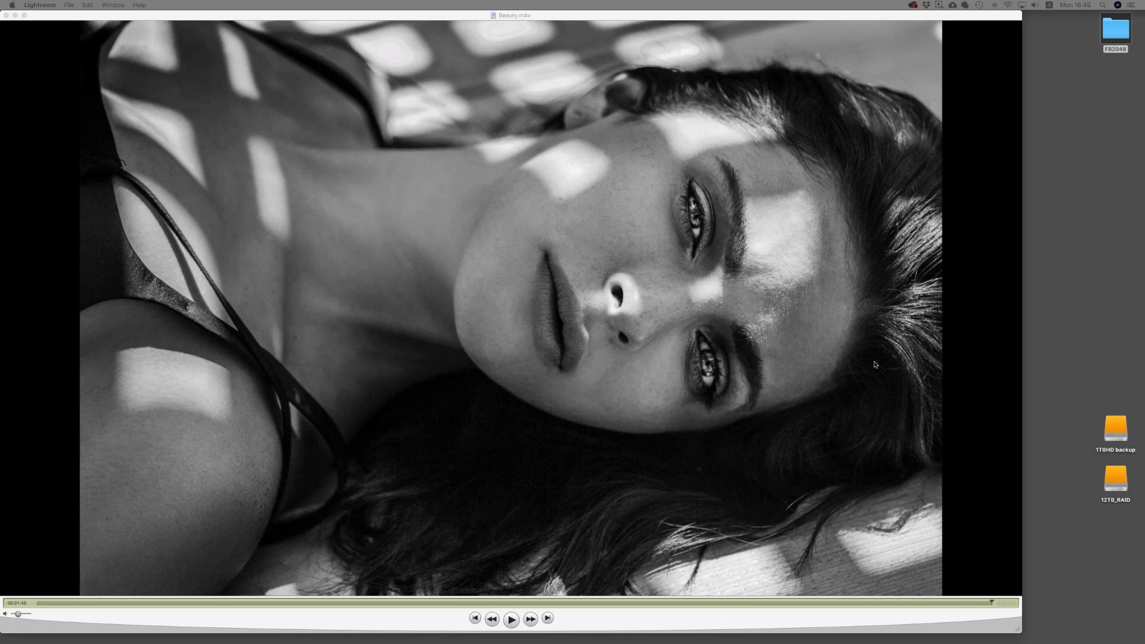
# Go back to the library grid, switch between its thumbnail view styles and browse to the last photos.
pyautogui.moveTo(1040, 638)
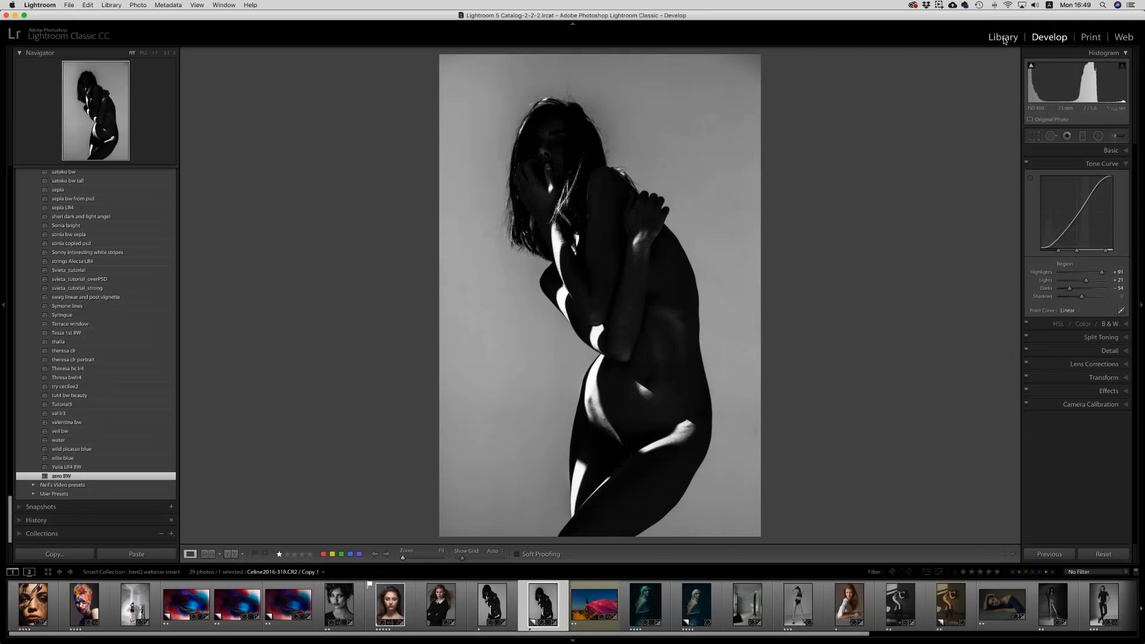
pyautogui.click(1004, 39)
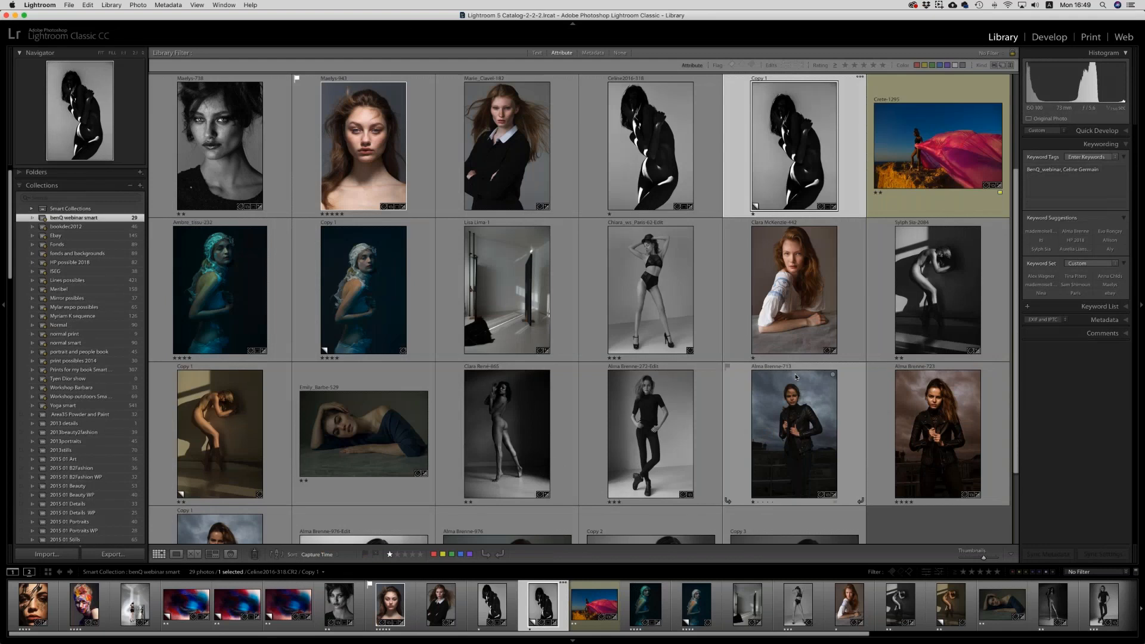
pyautogui.press('j')
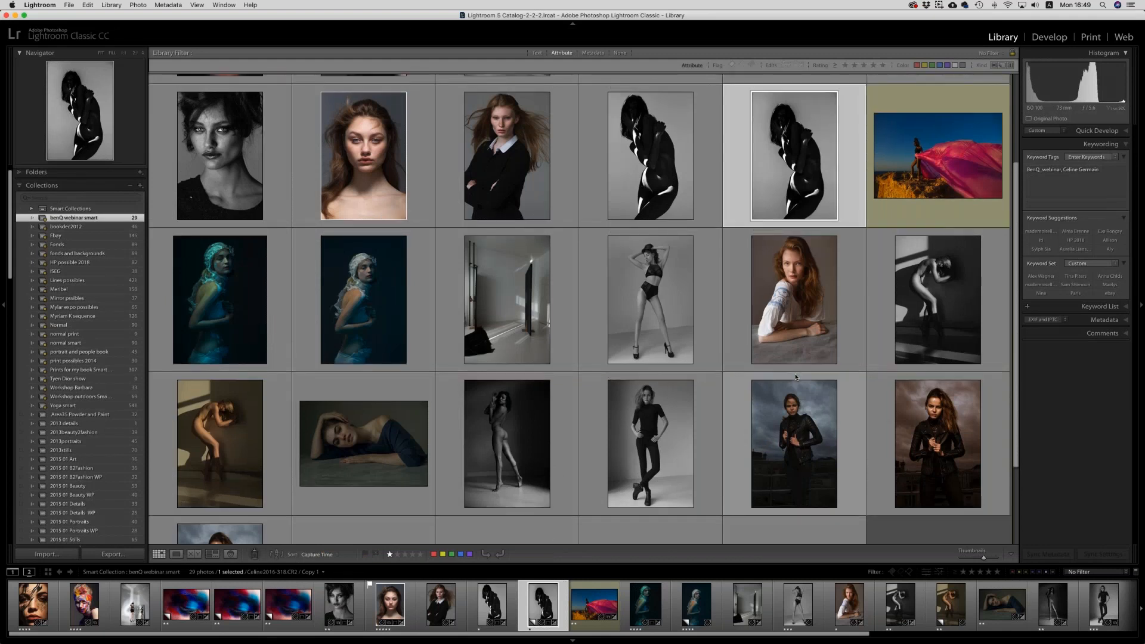
pyautogui.press('j')
pyautogui.press('j')
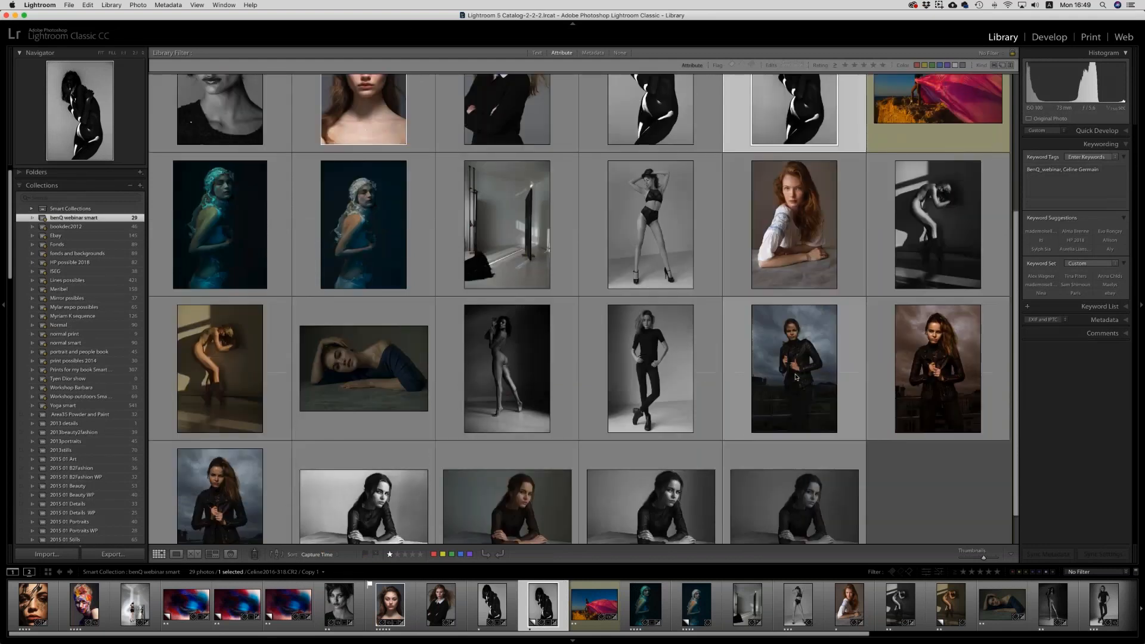
pyautogui.press('j')
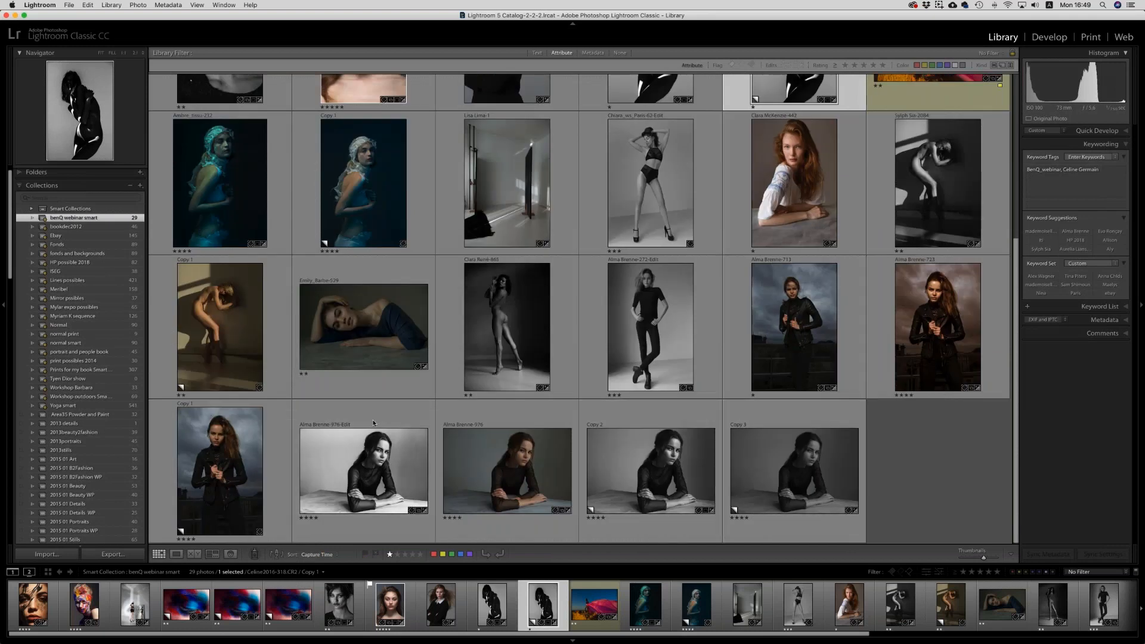
# Enlarge the warm-toned photo of the woman in the leather jacket and compare it with its unedited virtual copy.
pyautogui.click(931, 330)
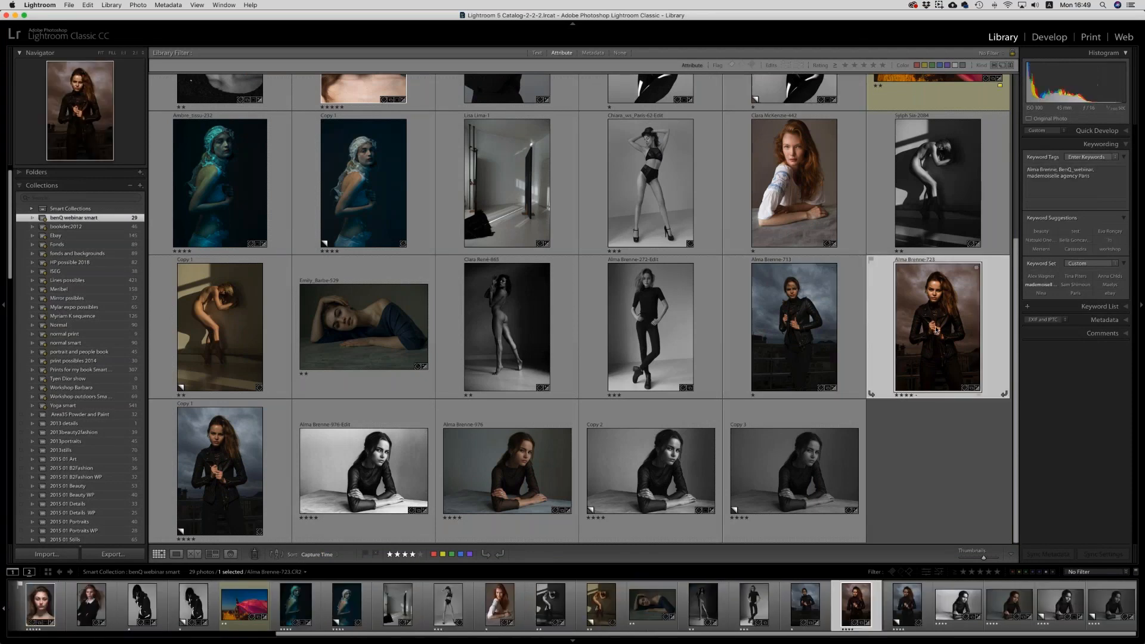
pyautogui.doubleClick(936, 326)
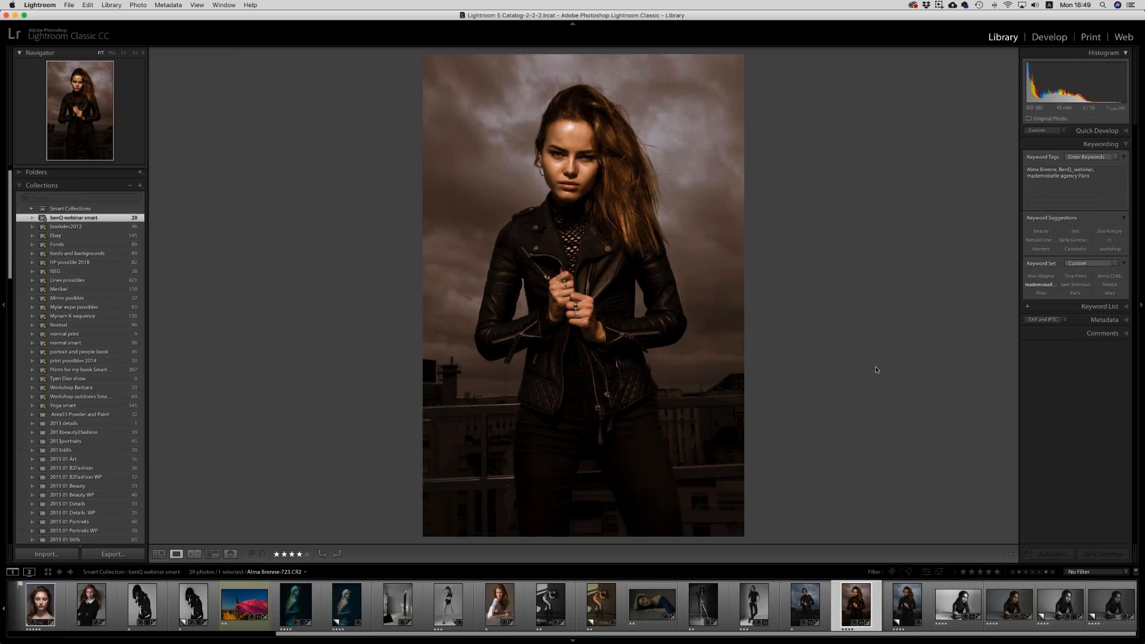
pyautogui.press('Right')
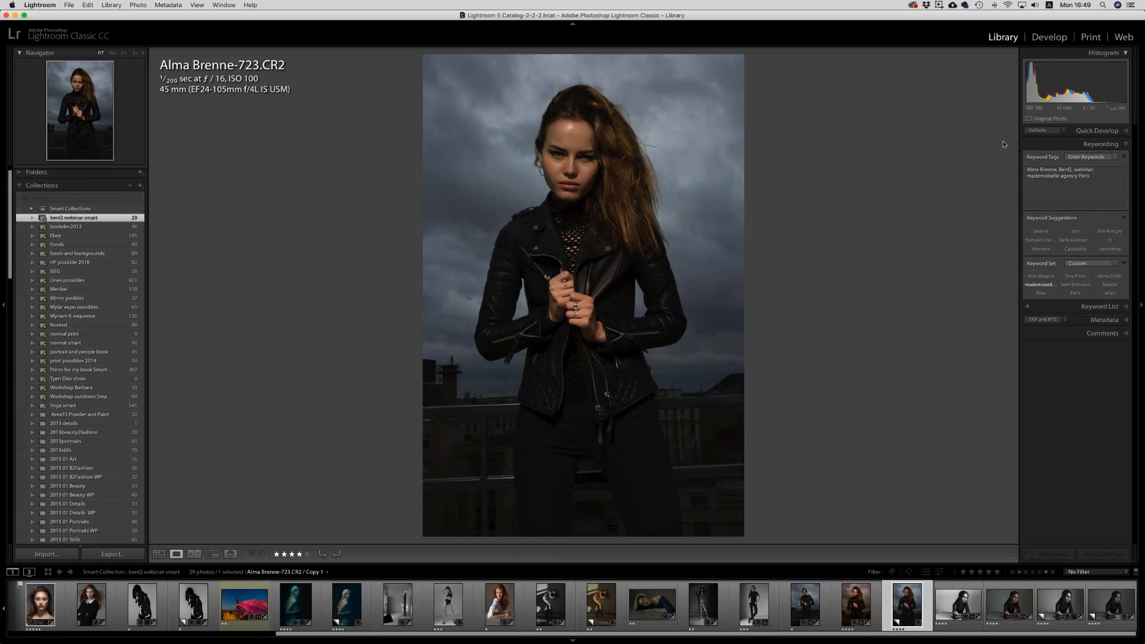
pyautogui.press('Left')
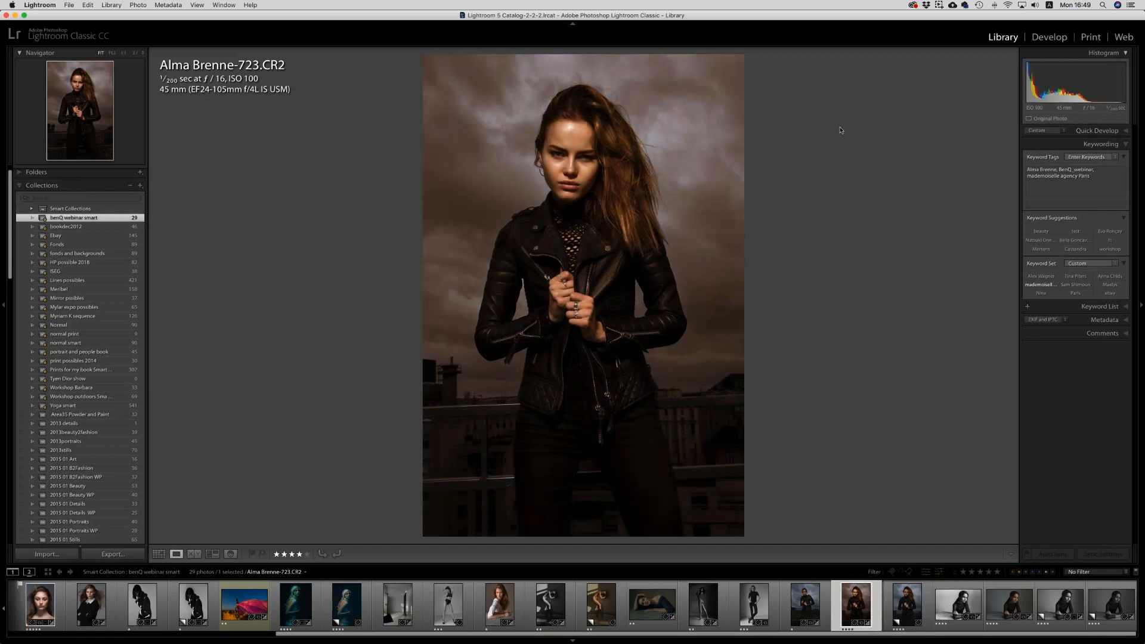
pyautogui.press('Right')
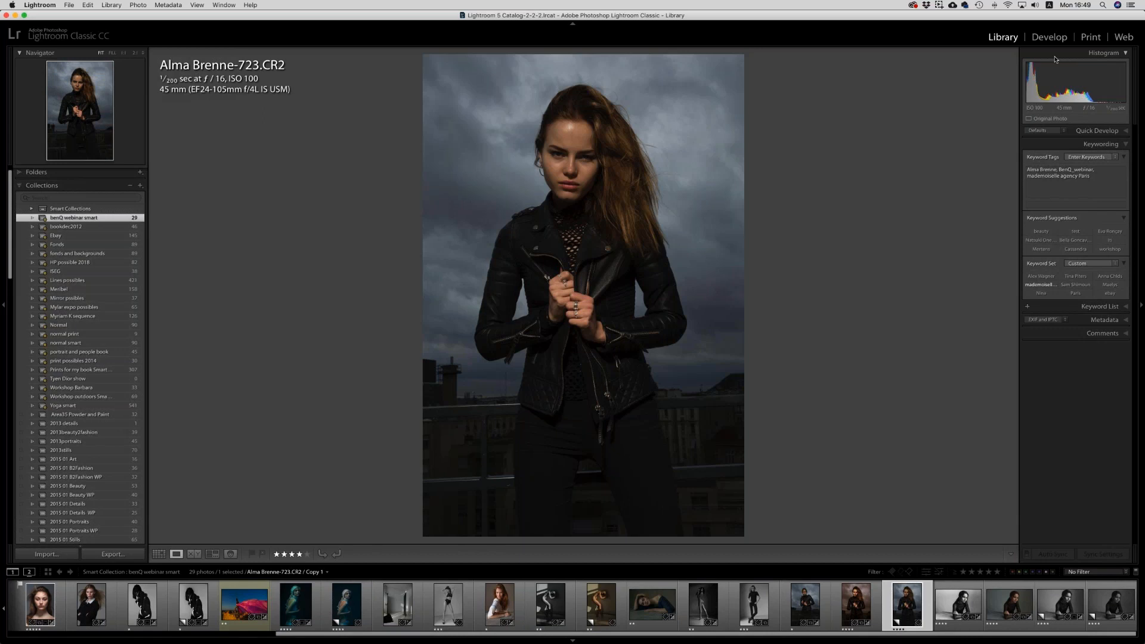
# Open the unedited virtual copy of the leather jacket portrait in Develop and check its lens corrections.
pyautogui.click(1050, 38)
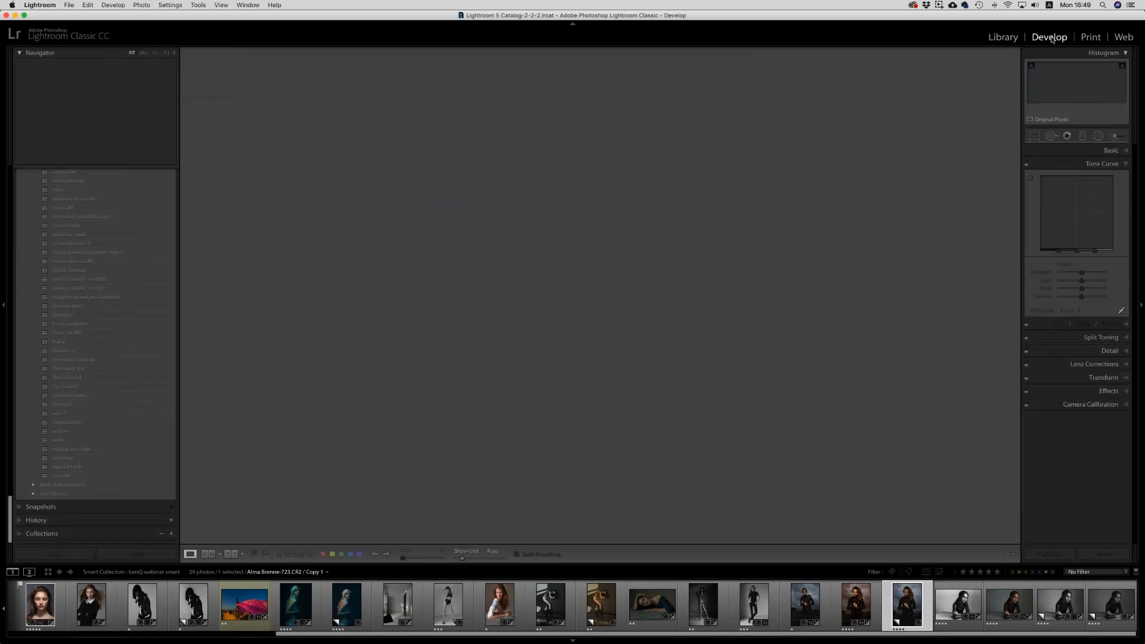
pyautogui.click(1105, 376)
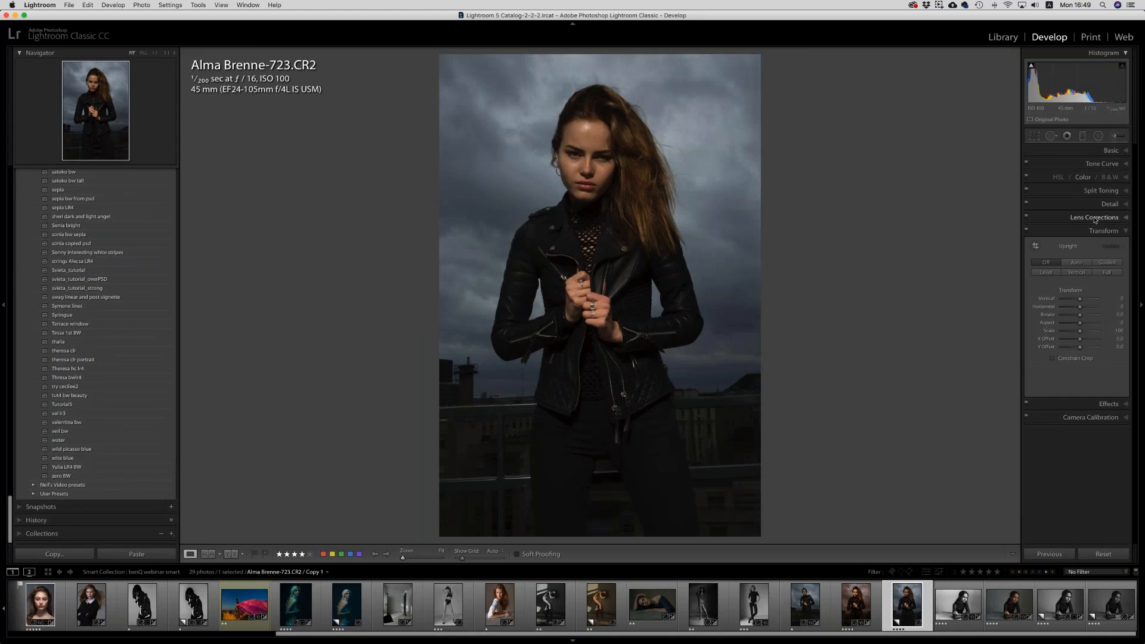
pyautogui.click(1117, 216)
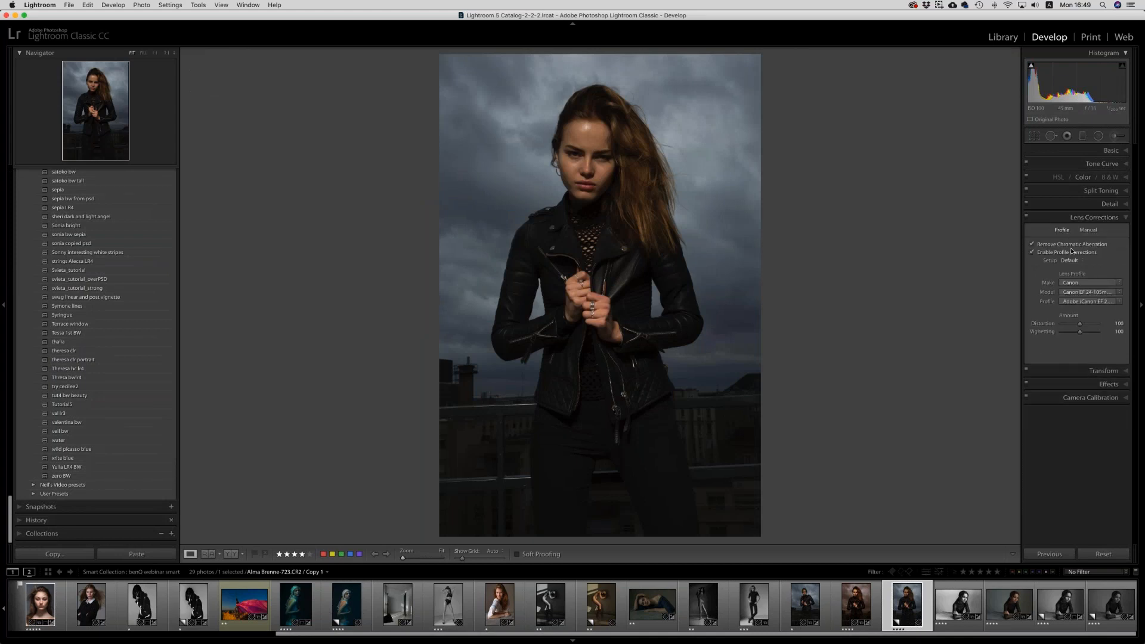
# Warm the leather jacket portrait's white balance to a temperature of 5,500 and a tint of +19.
pyautogui.click(1110, 151)
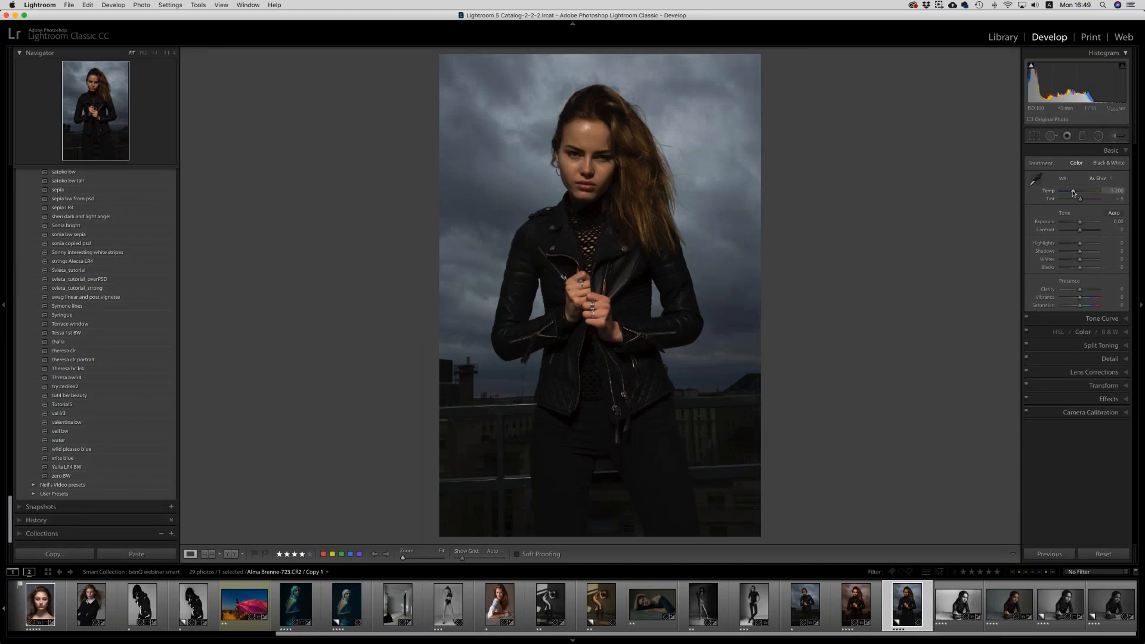
pyautogui.moveTo(1074, 192); pyautogui.dragTo(1075, 195)
pyautogui.moveTo(1074, 194); pyautogui.dragTo(1074, 194)
pyautogui.moveTo(1082, 201); pyautogui.dragTo(1082, 201)
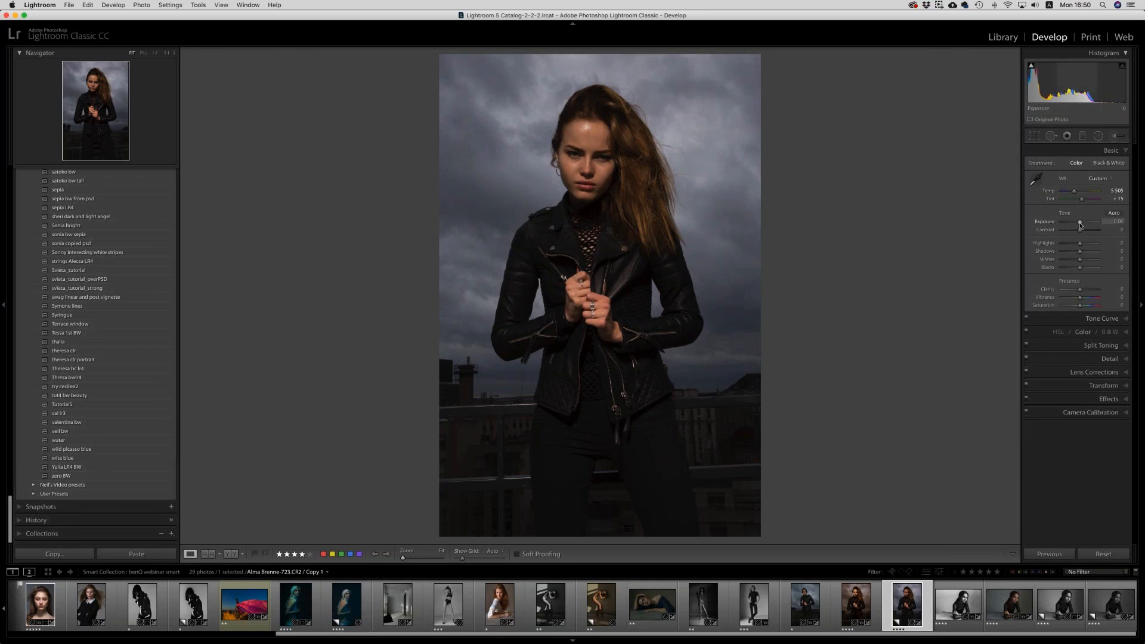
# Adjust the leather jacket portrait's exposure to +0.35, highlights to -2, clarity to +8, vibrance to -16 and saturation to +2.
pyautogui.moveTo(1081, 223); pyautogui.dragTo(1082, 225)
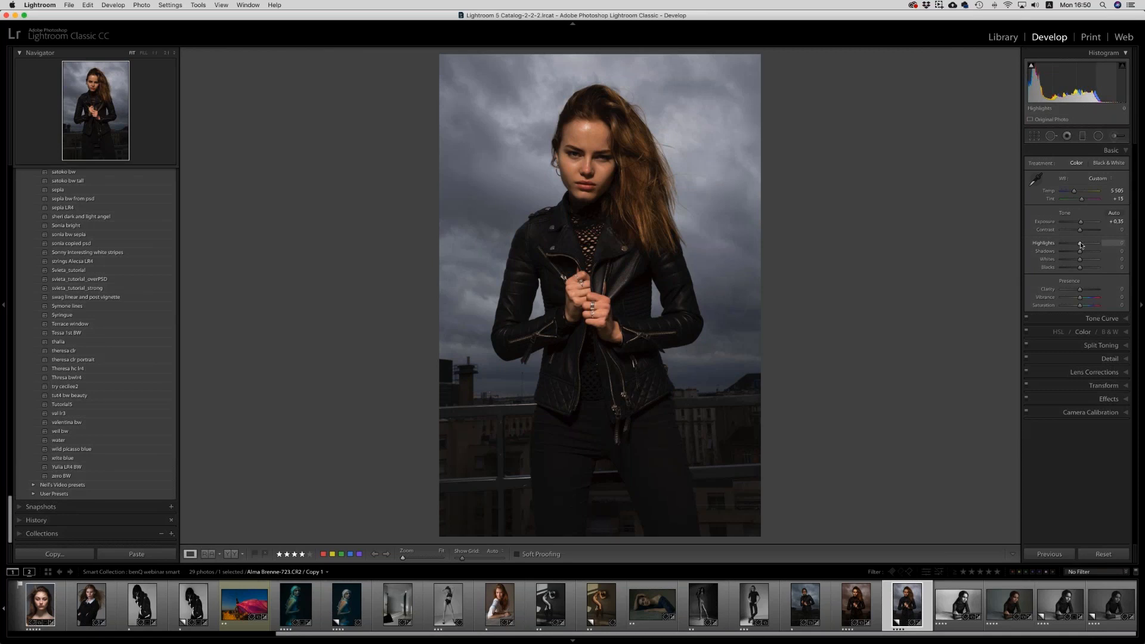
pyautogui.moveTo(1081, 244); pyautogui.dragTo(1080, 244)
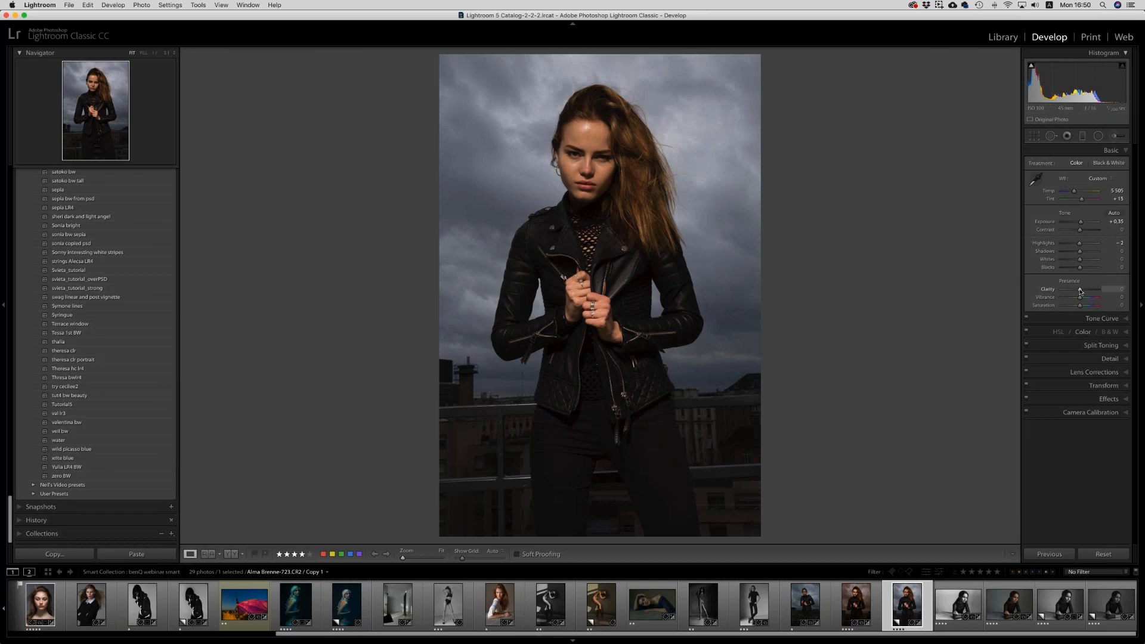
pyautogui.moveTo(1081, 291); pyautogui.dragTo(1081, 291)
pyautogui.moveTo(1084, 299); pyautogui.dragTo(1077, 299)
pyautogui.moveTo(1080, 307); pyautogui.dragTo(1081, 307)
# Set the colour luminance to +9 for red, +10 for orange and -35 for blue, leaving aqua at 0.
pyautogui.click(1083, 333)
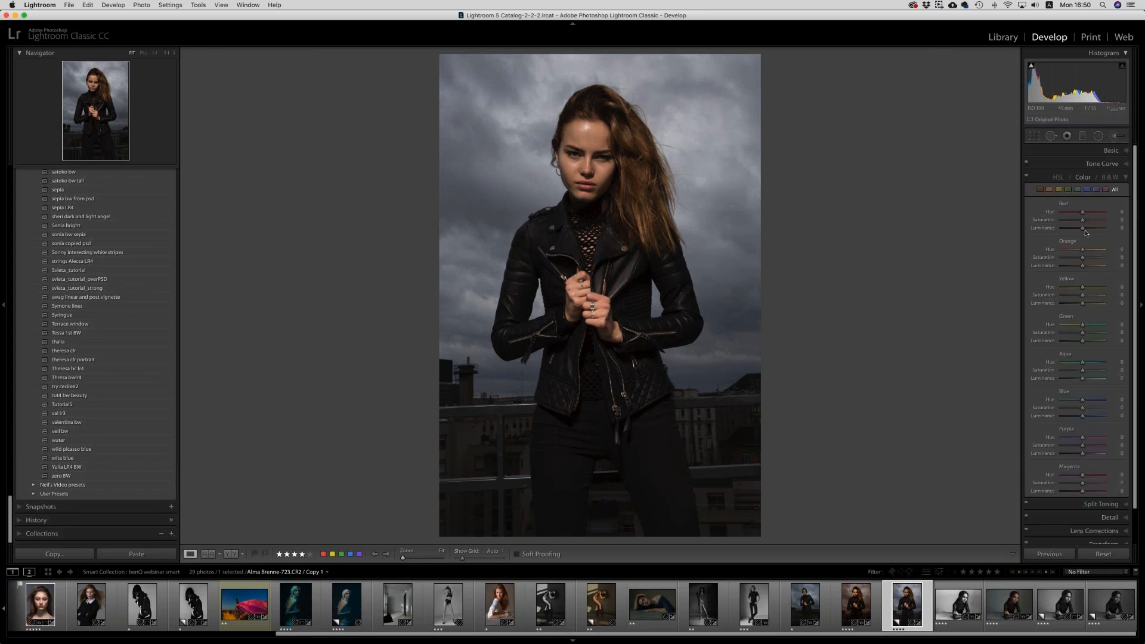
pyautogui.click(1078, 228)
pyautogui.moveTo(1083, 230); pyautogui.dragTo(1084, 230)
pyautogui.moveTo(1083, 267); pyautogui.dragTo(1083, 267)
pyautogui.moveTo(1077, 418)
pyautogui.mouseDown()
pyautogui.moveTo(1066, 419)
pyautogui.moveTo(1092, 420)
pyautogui.moveTo(1076, 425)
pyautogui.mouseUp()
pyautogui.moveTo(1081, 378); pyautogui.dragTo(1083, 381)
pyautogui.doubleClick(1082, 380)
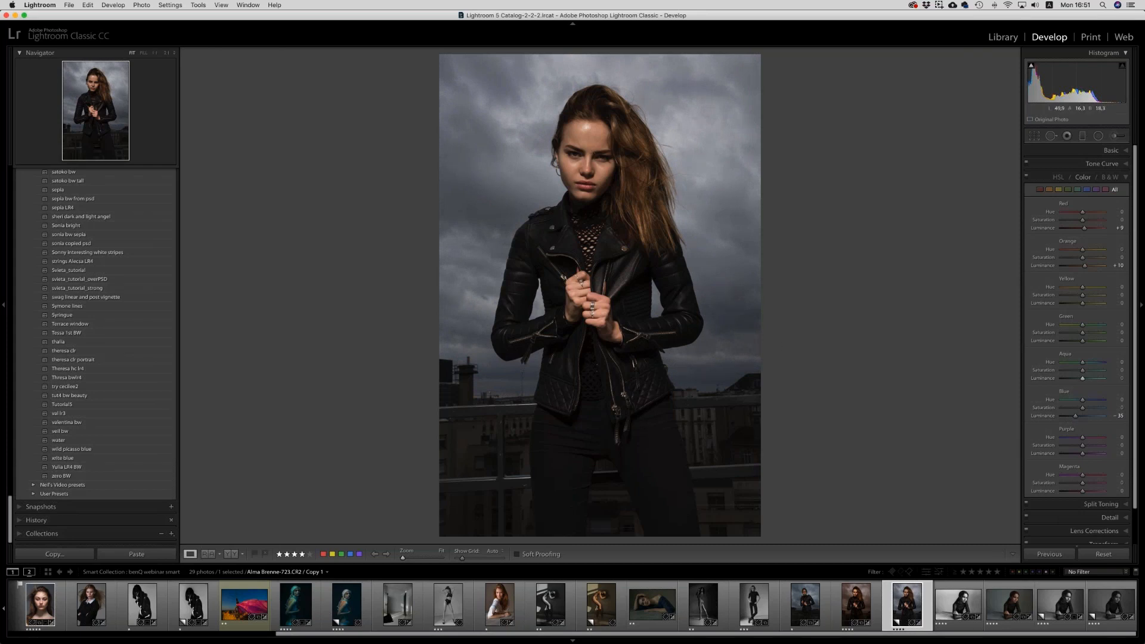
# Paint both irises with the adjustment brush at size 3 using the iris dodge+exposure preset, and raise its exposure to 1.09.
pyautogui.click(166, 53)
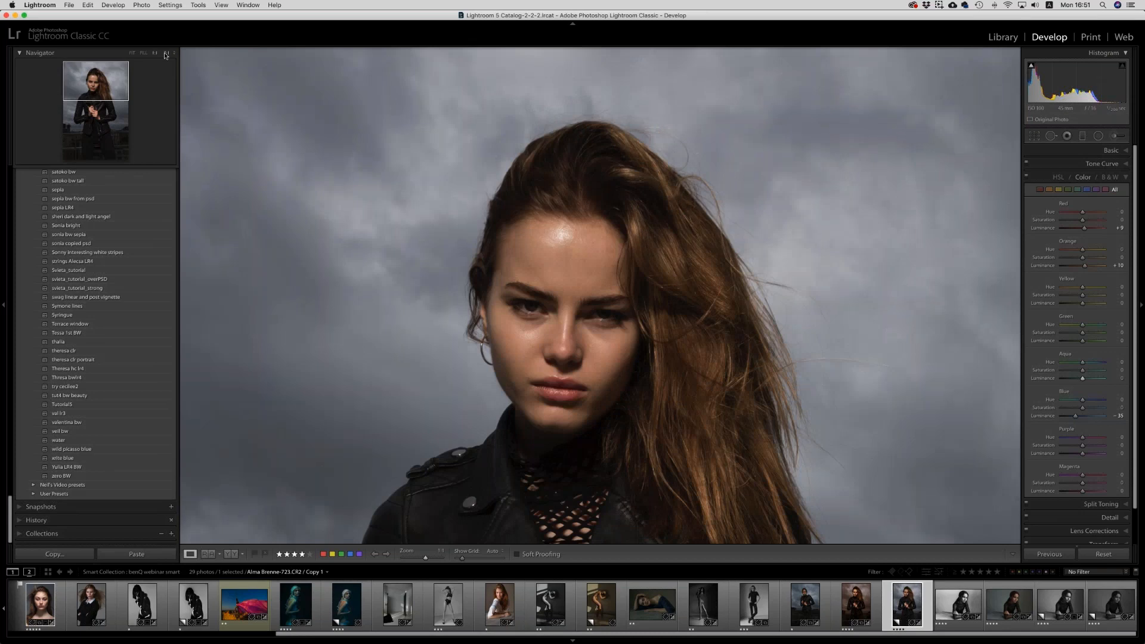
pyautogui.press('super+equal')
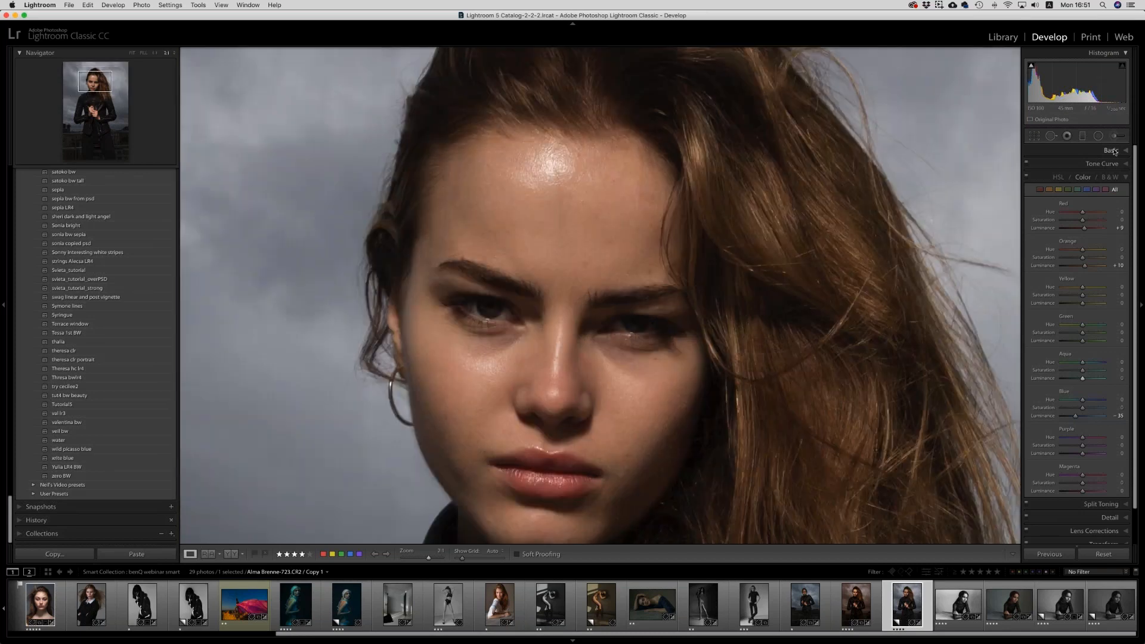
pyautogui.click(1113, 151)
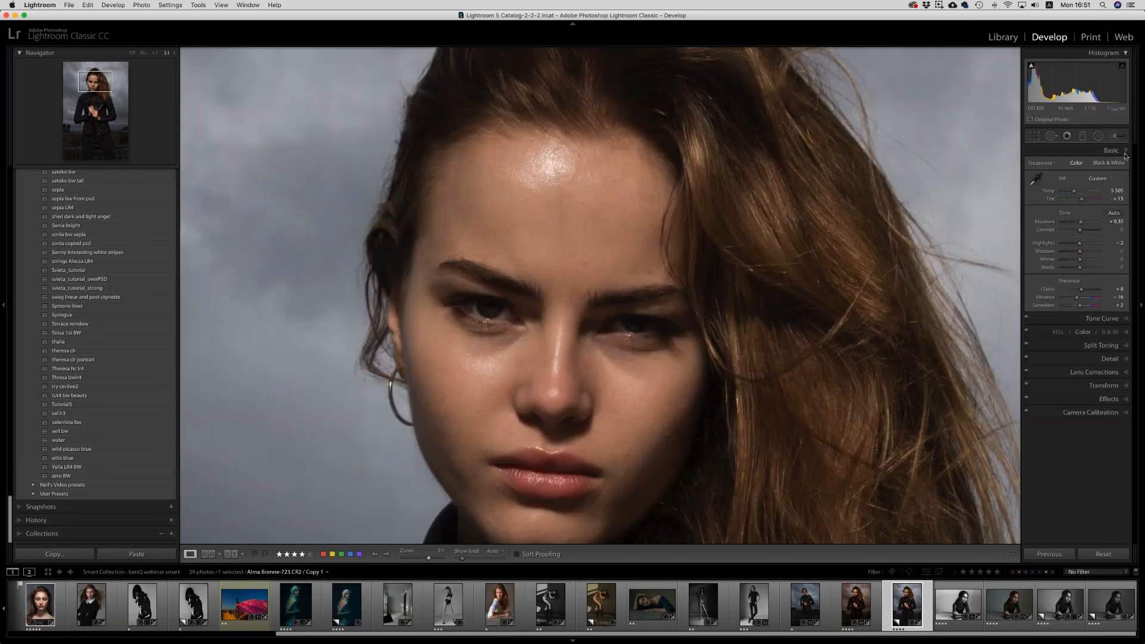
pyautogui.click(1114, 138)
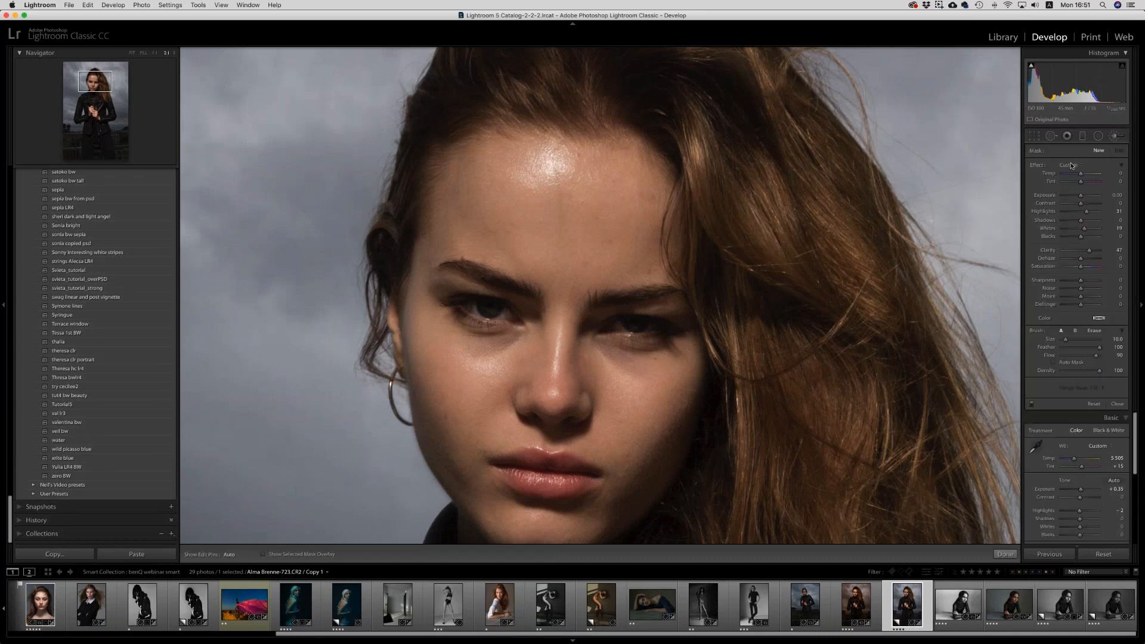
pyautogui.click(1072, 165)
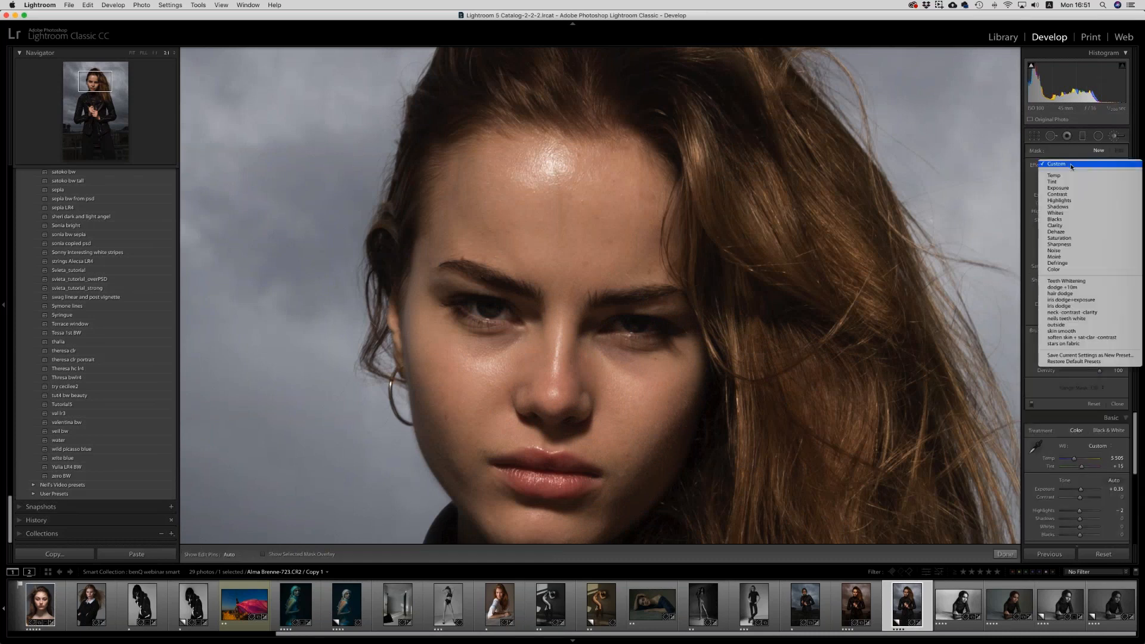
pyautogui.click(1088, 301)
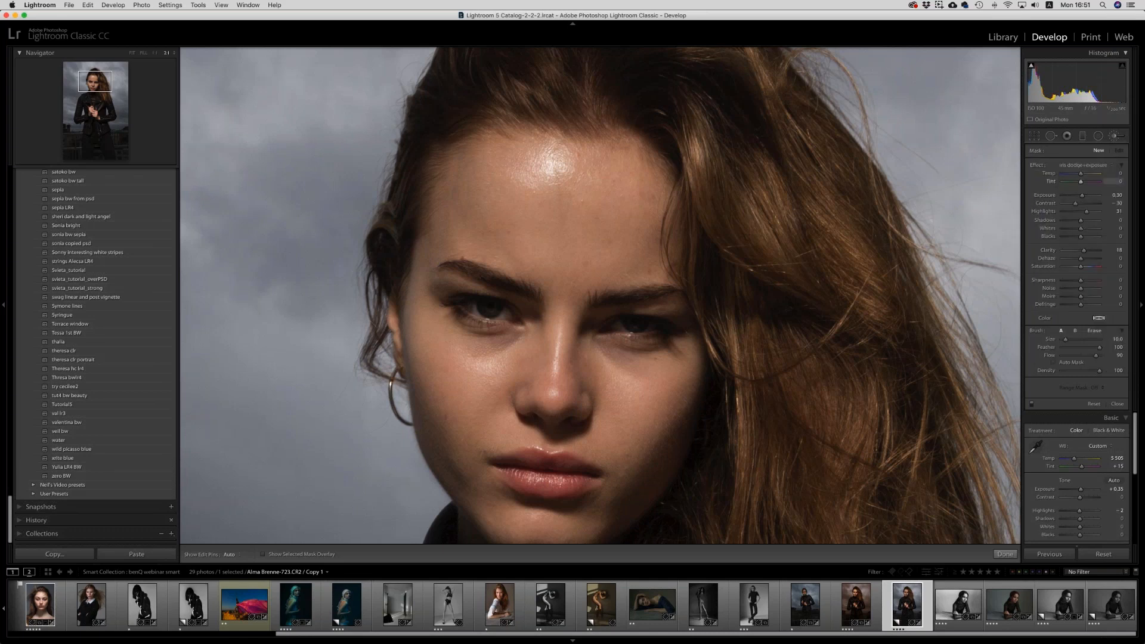
pyautogui.press('[')
pyautogui.press('[')
pyautogui.press('[')
pyautogui.press('h')
pyautogui.moveTo(483, 305); pyautogui.dragTo(502, 315)
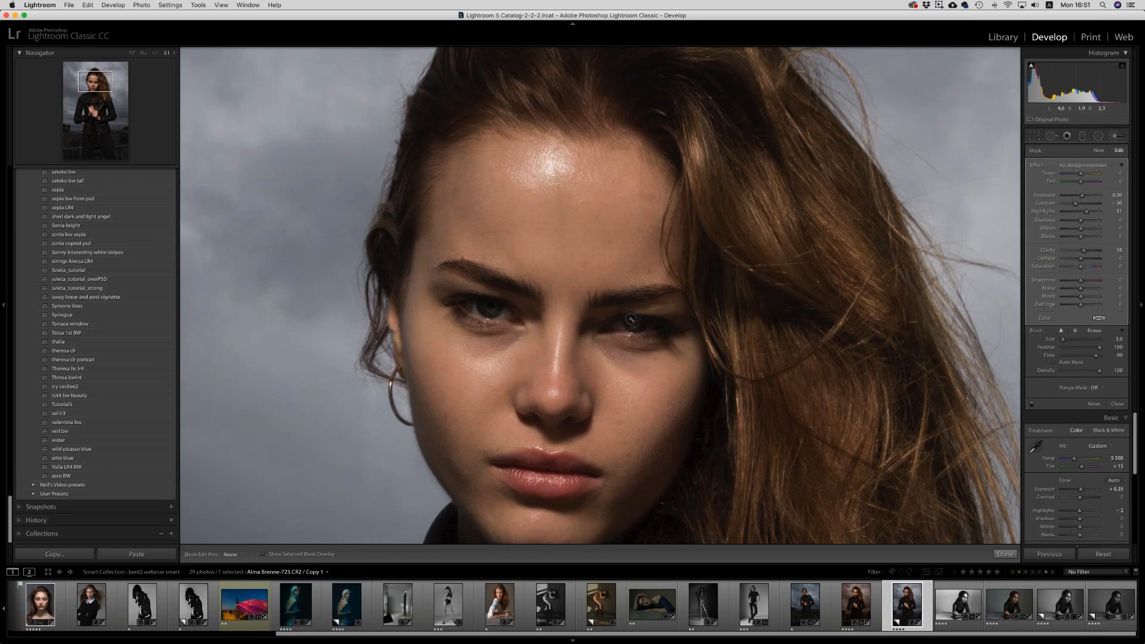
pyautogui.click(484, 308)
pyautogui.moveTo(1084, 198); pyautogui.dragTo(1085, 199)
# Create a new brush mask with exposure 0.17 and brighten the cheek beside the nose at brush size 7.
pyautogui.click(153, 54)
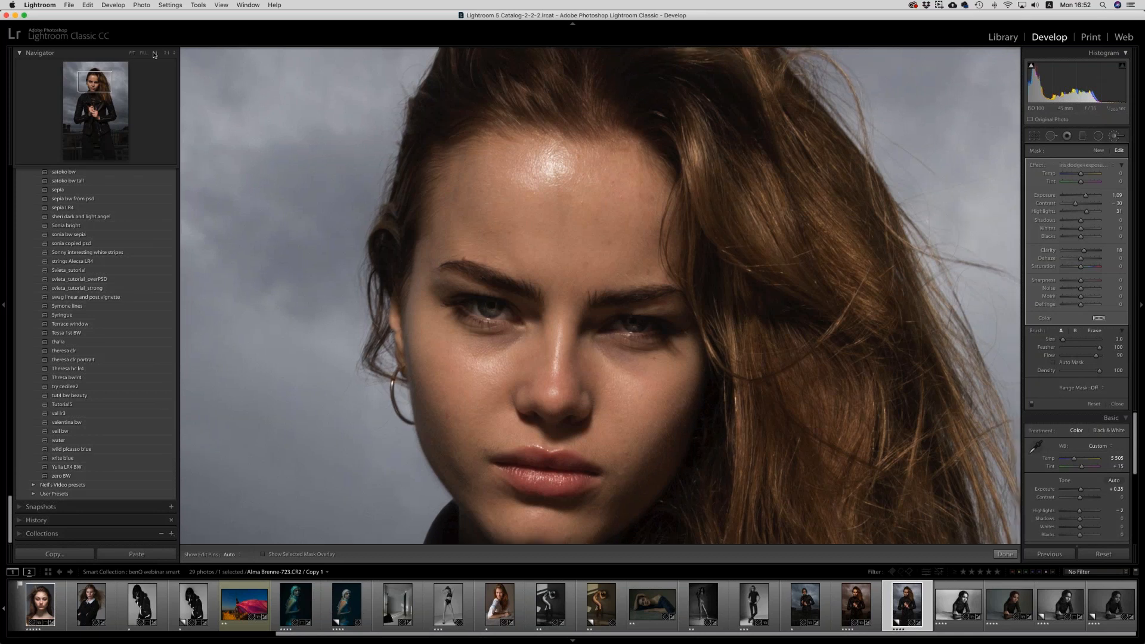
pyautogui.click(1099, 151)
pyautogui.click(1083, 167)
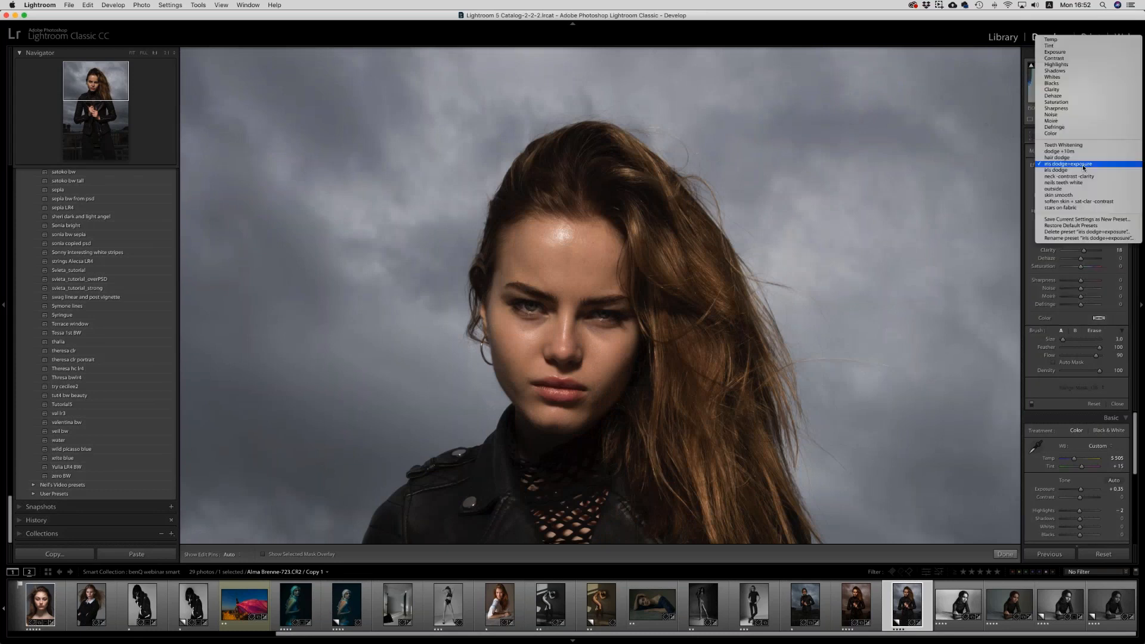
pyautogui.click(1072, 52)
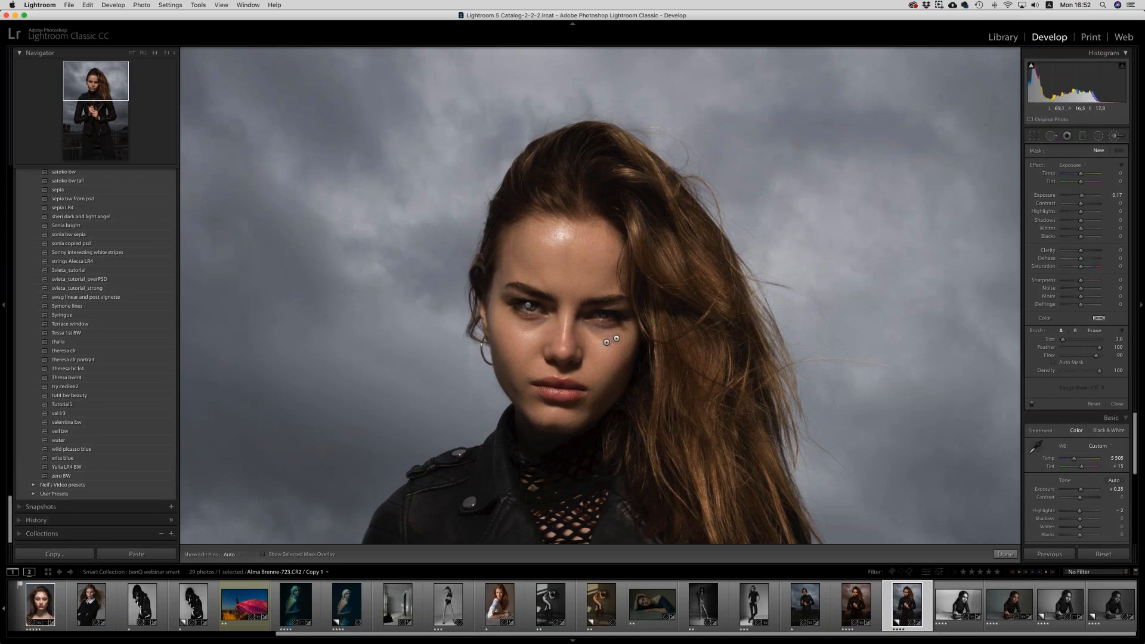
pyautogui.scroll(2, 617, 339)
pyautogui.press('h')
pyautogui.moveTo(545, 350)
pyautogui.mouseDown()
pyautogui.moveTo(519, 332)
pyautogui.moveTo(537, 363)
pyautogui.moveTo(514, 336)
pyautogui.moveTo(537, 371)
pyautogui.mouseUp()
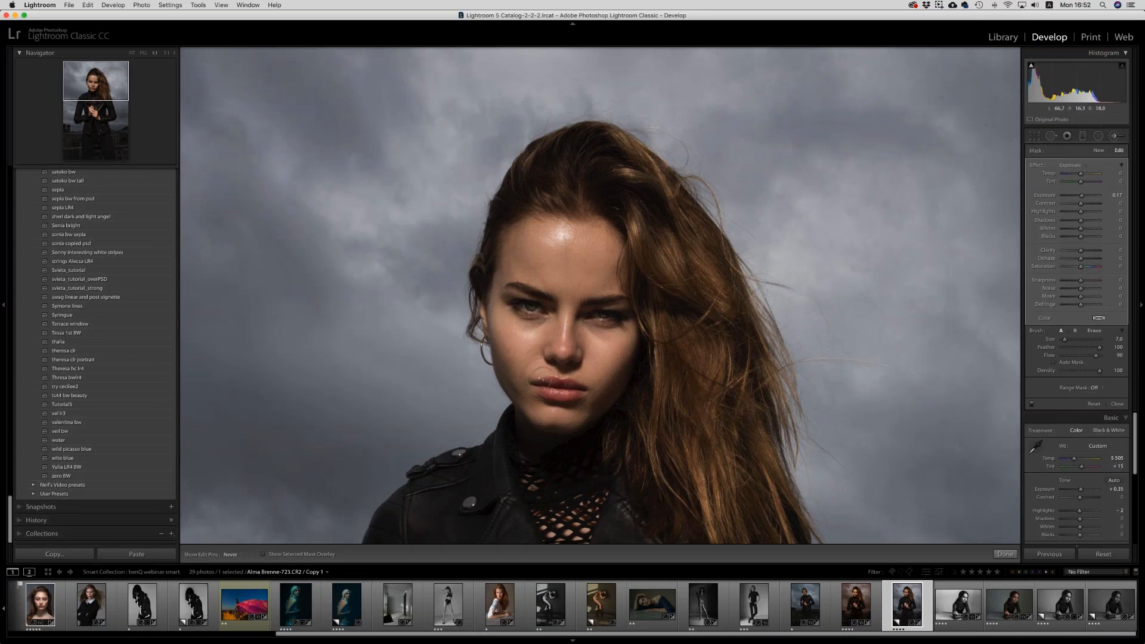
# Extend the 0.17 exposure mask over further areas of the portrait, reducing the brush size to 4 and hiding the edit pins while painting.
pyautogui.press('h')
pyautogui.scroll(-1, 590, 369)
pyautogui.press('h')
pyautogui.press('h')
pyautogui.press('h')
pyautogui.press('h')
pyautogui.press('h')
pyautogui.press('h')
pyautogui.press('h')
pyautogui.scroll(3, 516, 331)
pyautogui.scroll(-5, 561, 374)
pyautogui.press('h')
pyautogui.scroll(2, 620, 336)
pyautogui.press('h')
pyautogui.press('h')
pyautogui.press('h')
pyautogui.press('h')
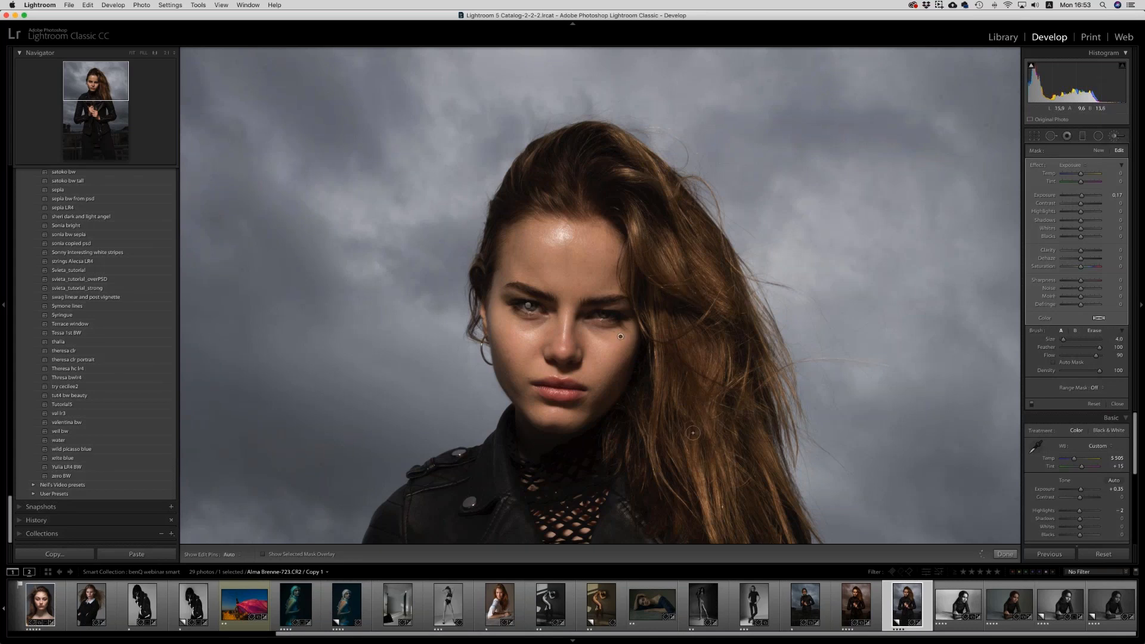
# Darken the shadowed contours of the face and jawline with a new brush mask at exposure -0.18 and contrast 6.
pyautogui.click(1100, 151)
pyautogui.click(1078, 167)
pyautogui.click(1097, 181)
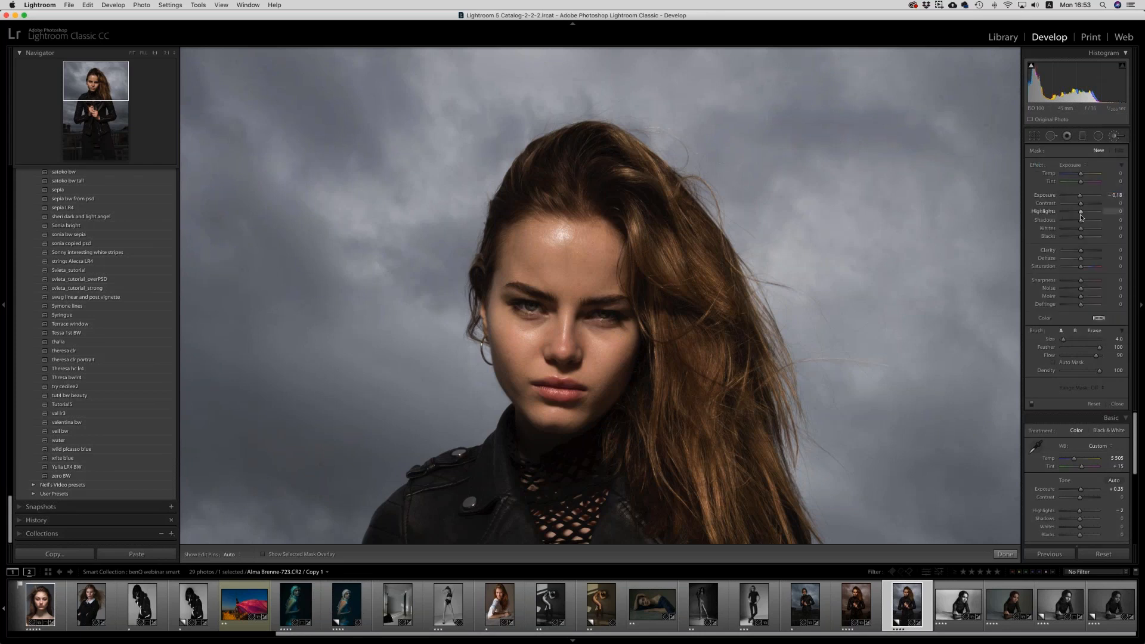
pyautogui.moveTo(1081, 203); pyautogui.dragTo(1084, 203)
pyautogui.press('h')
pyautogui.press('h')
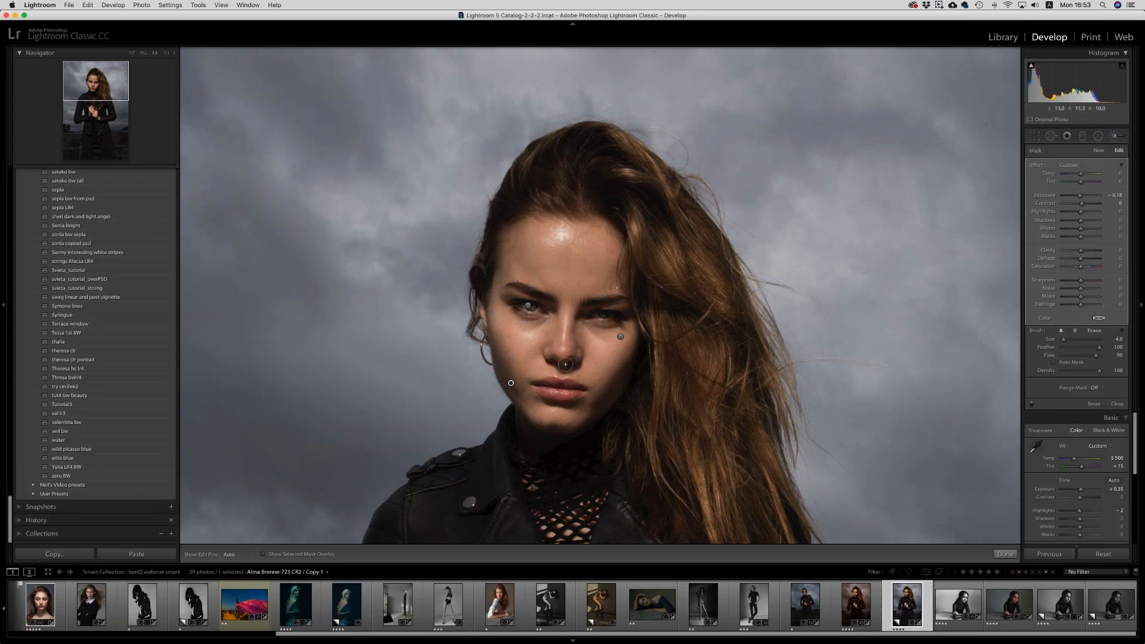
pyautogui.scroll(3, 543, 221)
pyautogui.press('h')
pyautogui.press('h')
# Brush over the long hair beside the face with a new mask using the hair dodge preset at size 7.
pyautogui.click(132, 53)
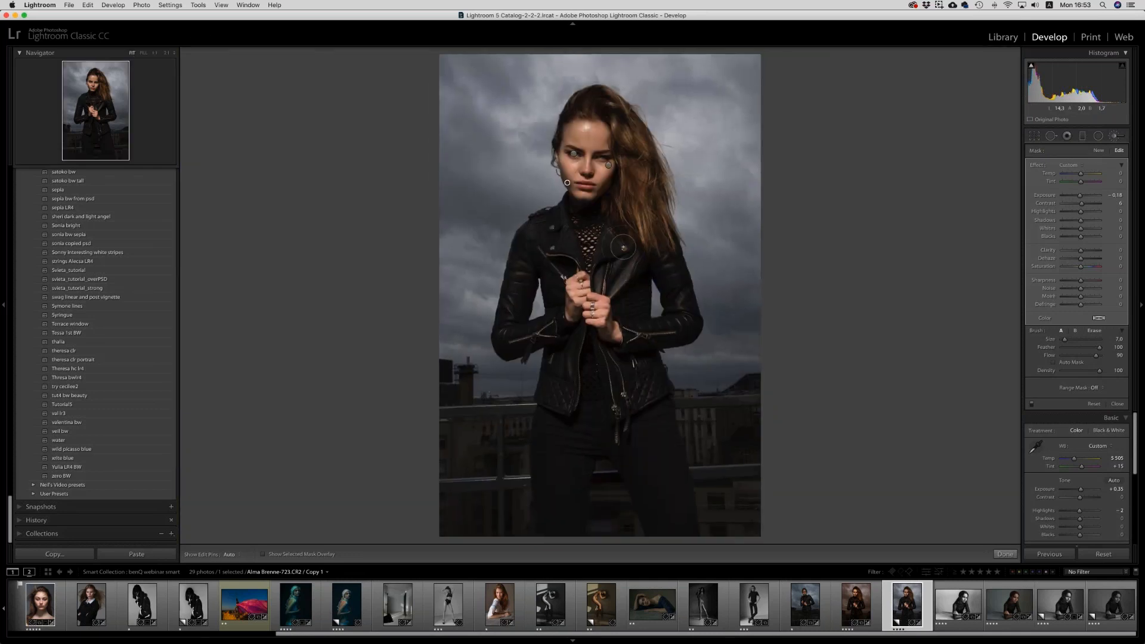
pyautogui.click(1099, 151)
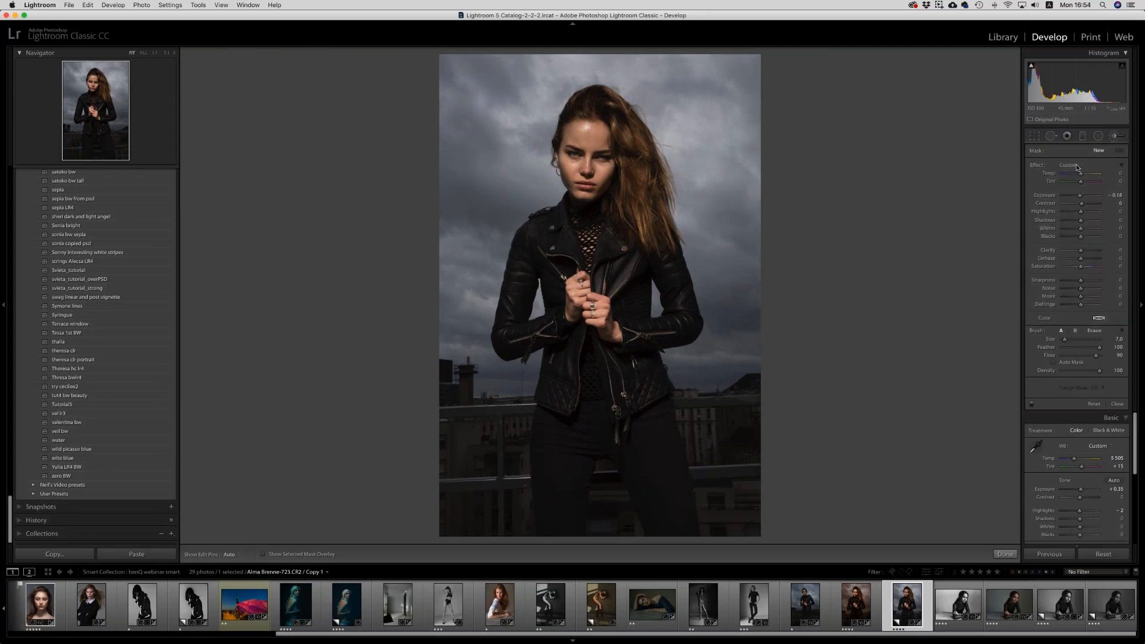
pyautogui.click(1078, 167)
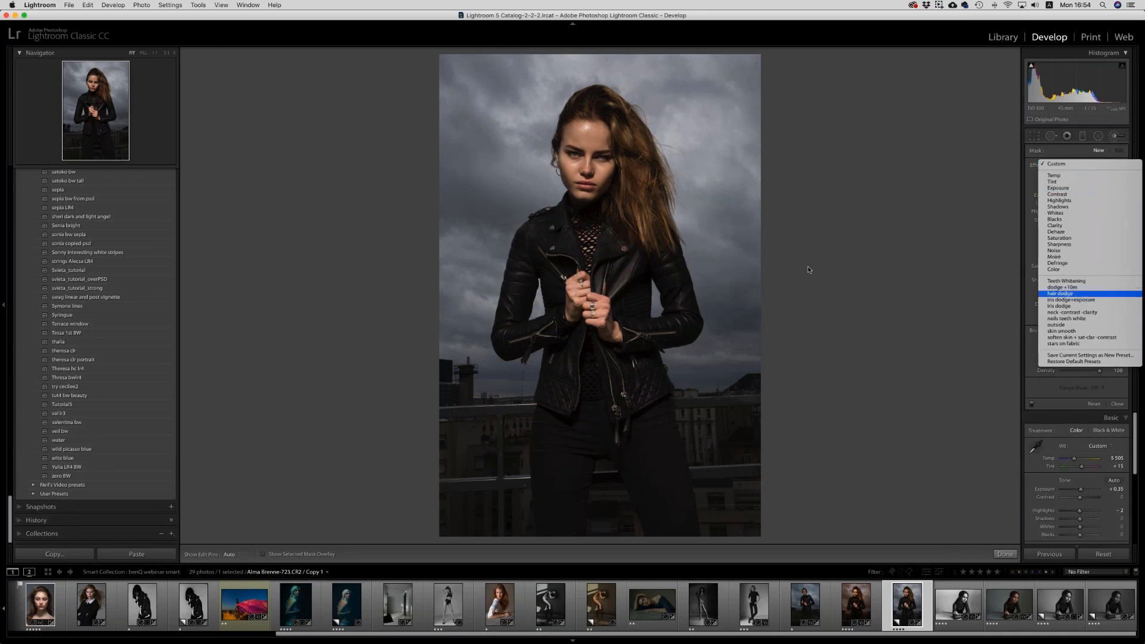
pyautogui.press('Return')
pyautogui.press('h')
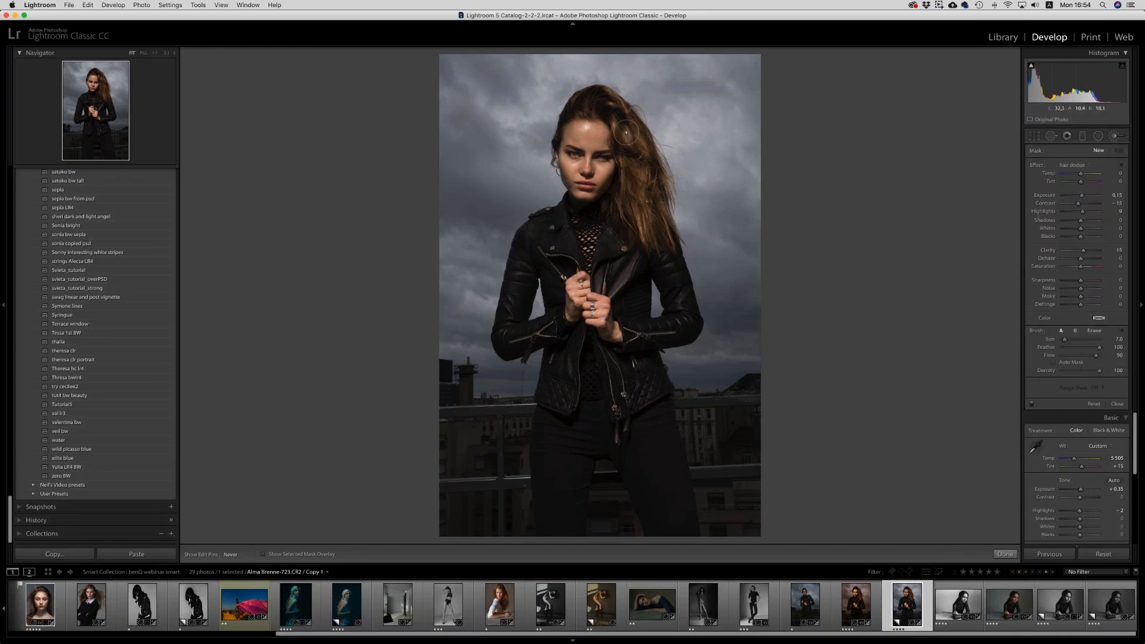
pyautogui.moveTo(652, 218); pyautogui.dragTo(617, 116)
# Refine the hair dodge on narrower strands with the brush size reduced to 3.
pyautogui.press('[')
pyautogui.press('[')
pyautogui.press('[')
pyautogui.press('[')
pyautogui.press('h')
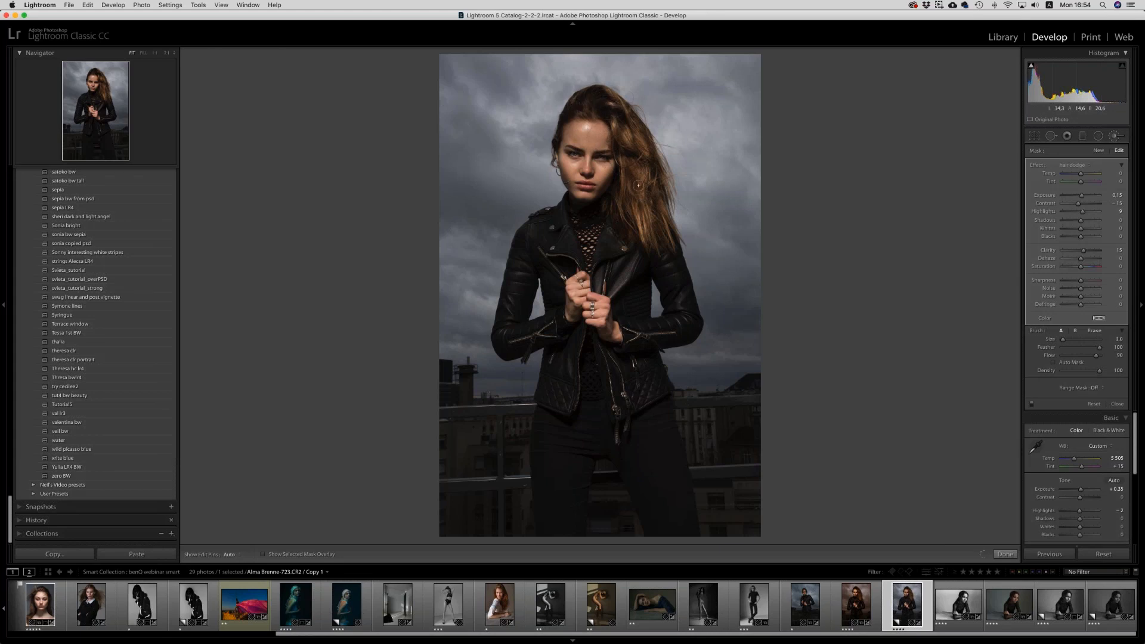
pyautogui.press('h')
pyautogui.press('h')
pyautogui.press('h')
# Paint clarity 21 over the leather jacket with a new brush mask at size 7, and close the adjustment brush.
pyautogui.click(1081, 167)
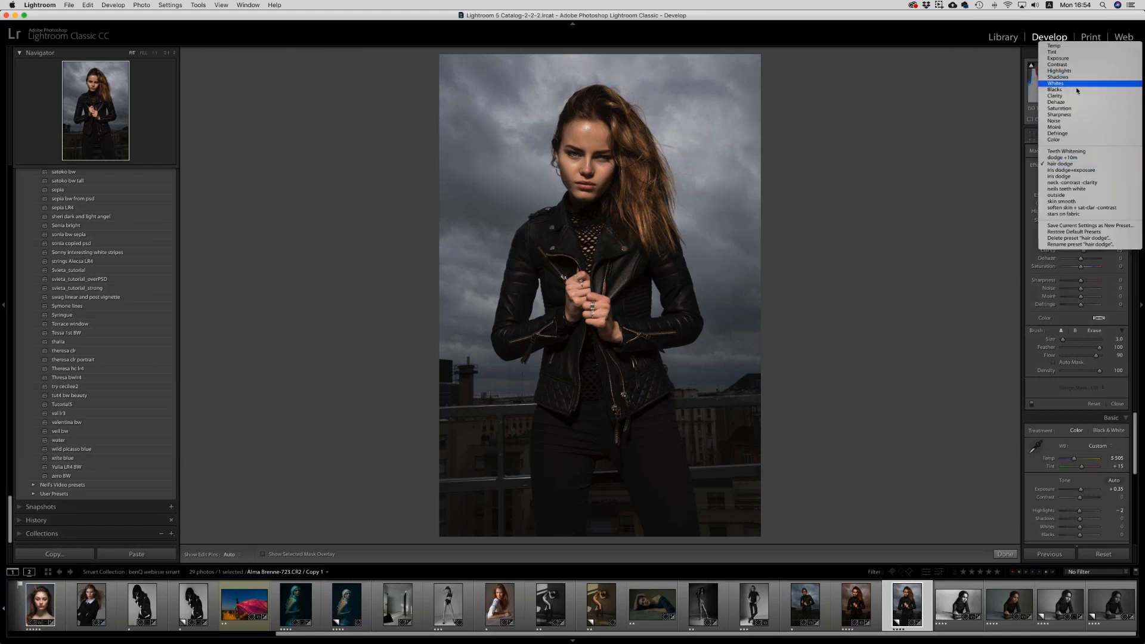
pyautogui.click(1076, 96)
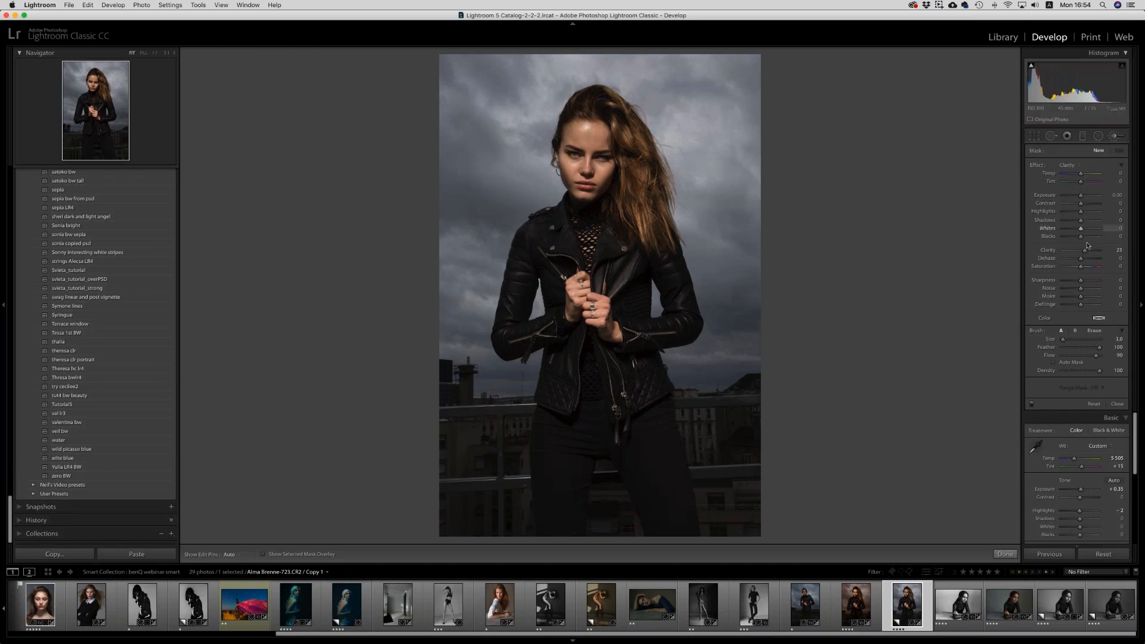
pyautogui.moveTo(1085, 251); pyautogui.dragTo(1085, 251)
pyautogui.press(']')
pyautogui.press(']')
pyautogui.moveTo(546, 240)
pyautogui.mouseDown()
pyautogui.moveTo(518, 316)
pyautogui.moveTo(518, 286)
pyautogui.moveTo(590, 258)
pyautogui.mouseUp()
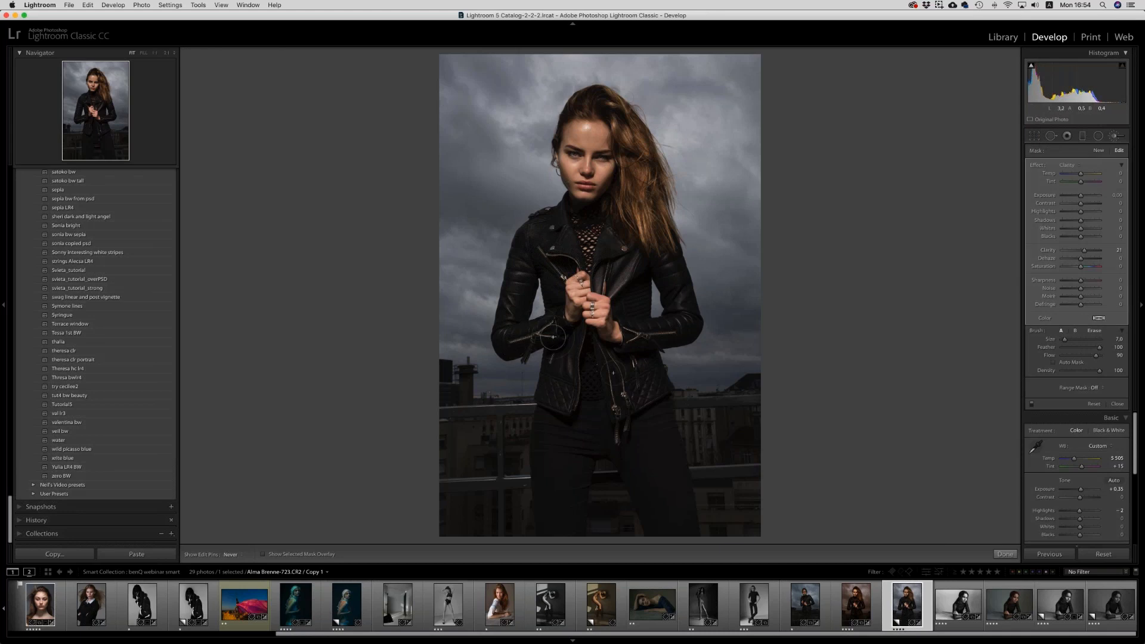
pyautogui.press('h')
pyautogui.press('h')
pyautogui.click(1113, 137)
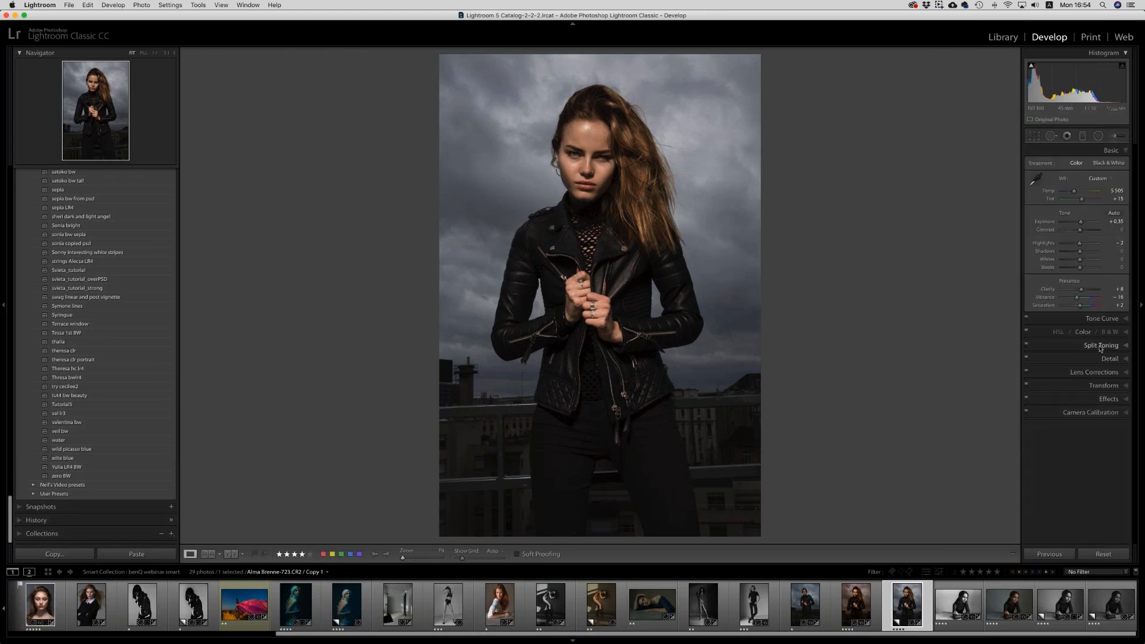
# Split-tone the portrait with highlights at hue 245 and saturation 7, and shadows at hue 36 and saturation 21.
pyautogui.click(1101, 348)
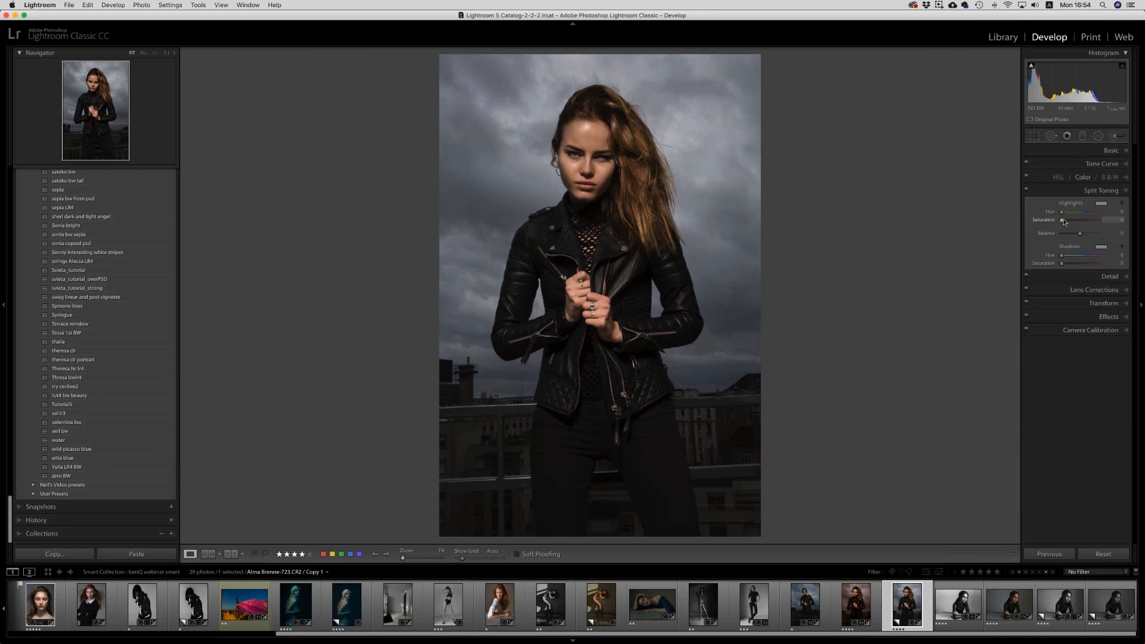
pyautogui.moveTo(1063, 220); pyautogui.dragTo(1066, 214)
pyautogui.moveTo(1067, 266); pyautogui.dragTo(1066, 258)
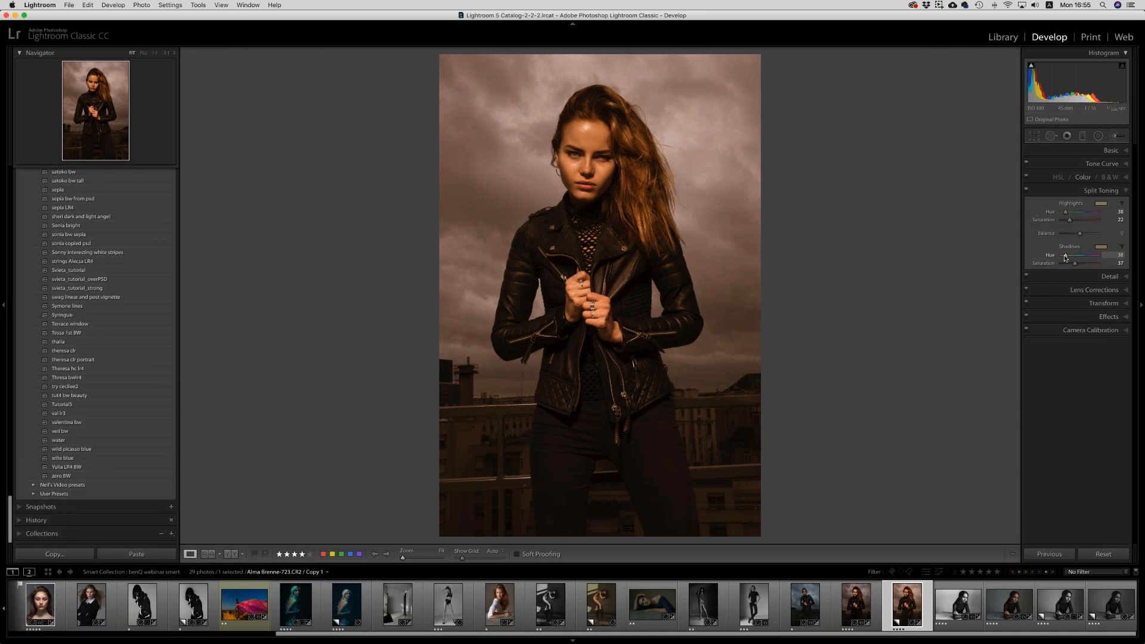
pyautogui.moveTo(1069, 263); pyautogui.dragTo(1068, 263)
pyautogui.moveTo(1071, 220)
pyautogui.mouseDown()
pyautogui.moveTo(1089, 215)
pyautogui.moveTo(1064, 223)
pyautogui.mouseUp()
pyautogui.click(1089, 222)
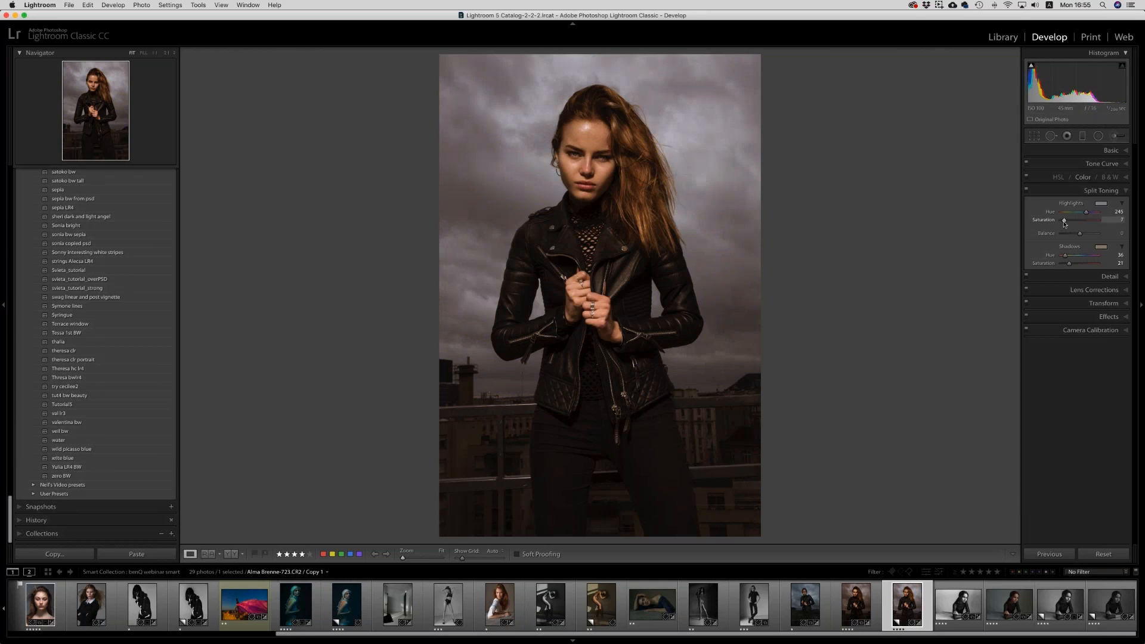
pyautogui.moveTo(1065, 224); pyautogui.dragTo(1065, 224)
# Paint the trousers with a new exposure brush mask at size 7 and set its exposure to 0.68.
pyautogui.click(1115, 137)
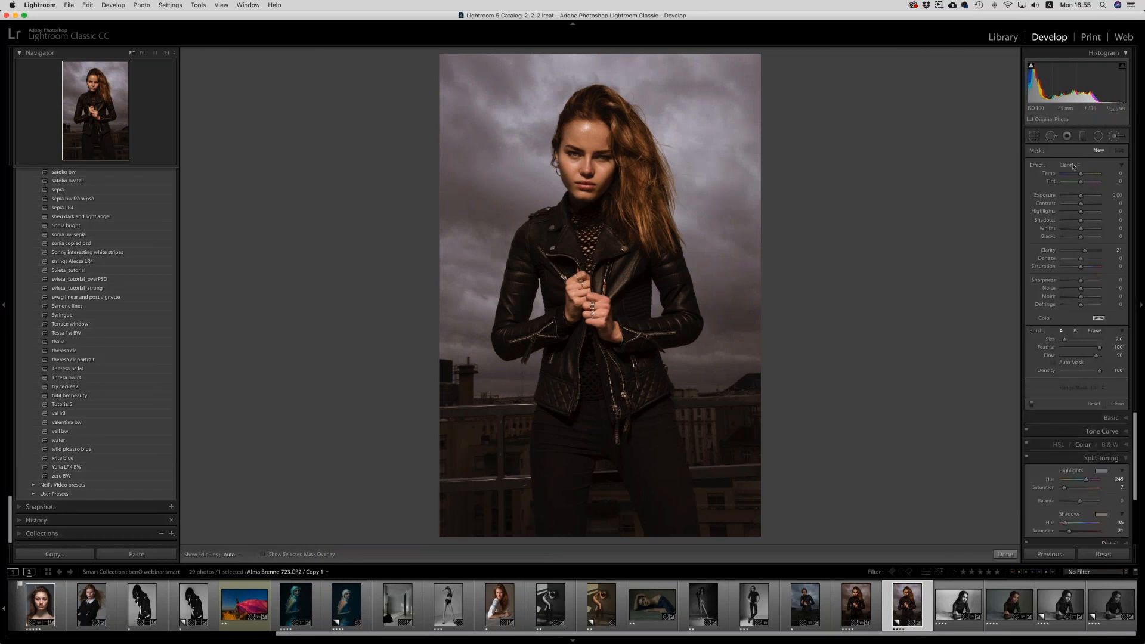
pyautogui.click(1074, 167)
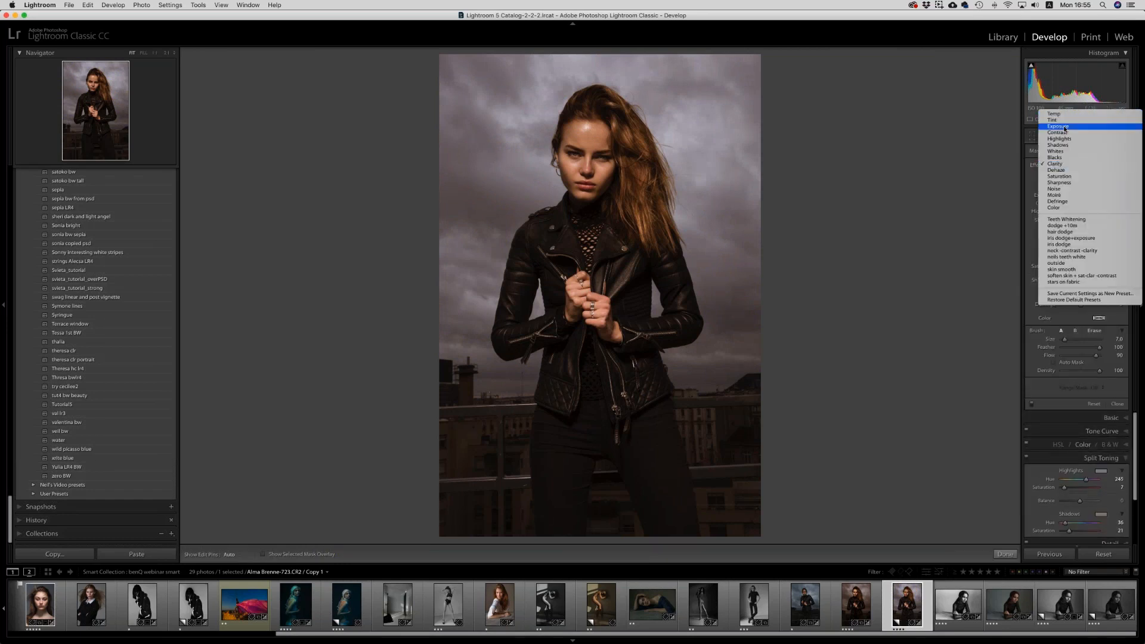
pyautogui.click(1074, 127)
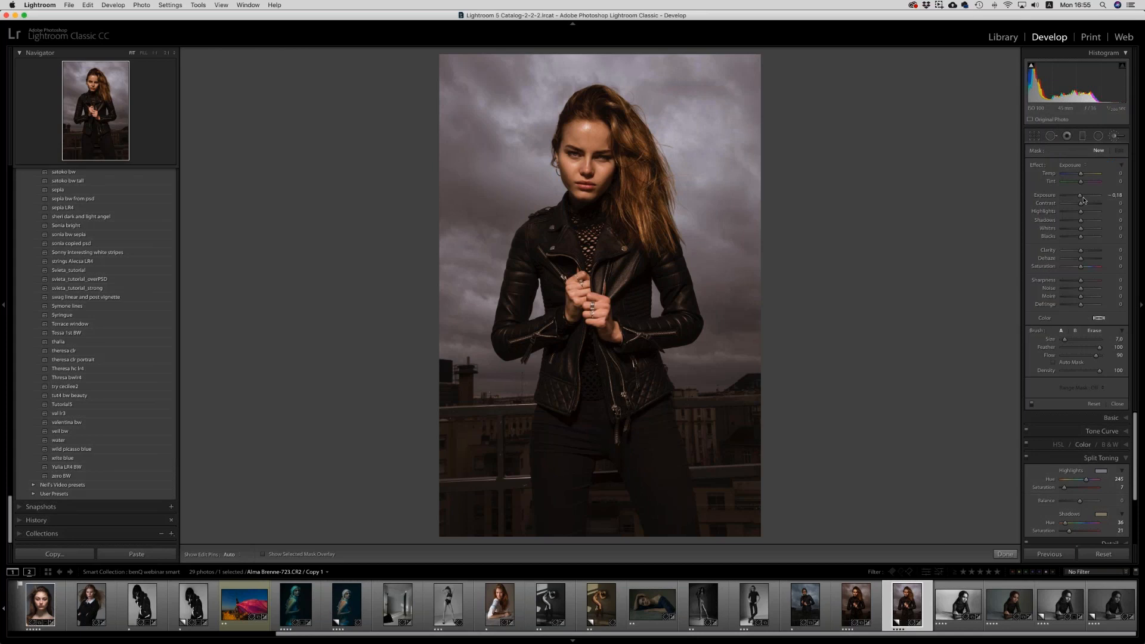
pyautogui.press('h')
pyautogui.press('h')
pyautogui.click(561, 427)
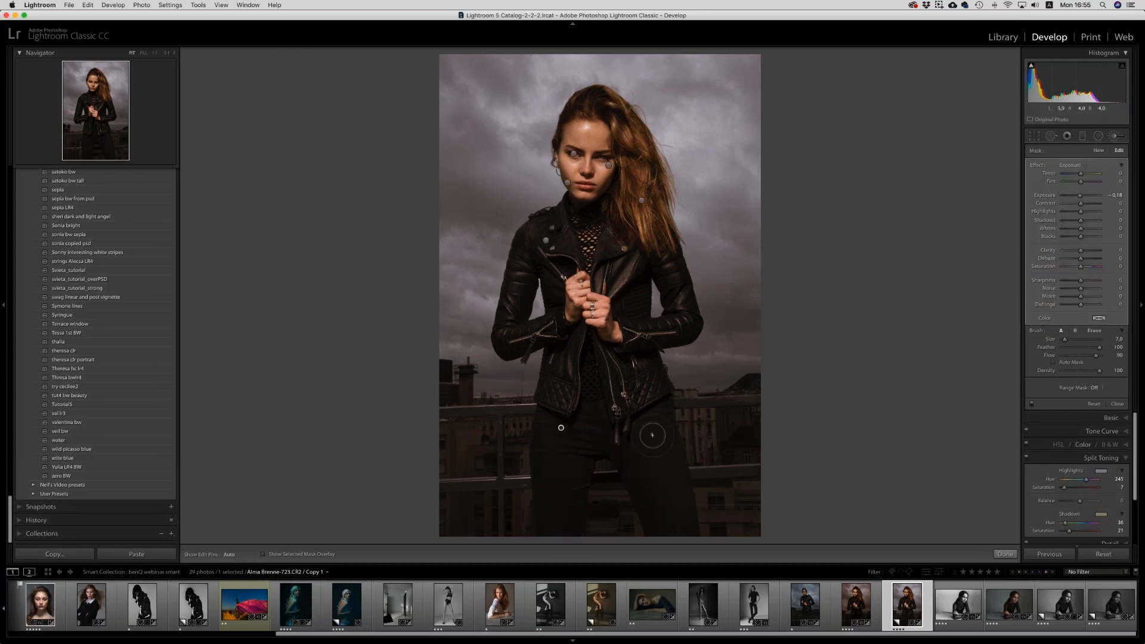
pyautogui.moveTo(1082, 197); pyautogui.dragTo(1084, 197)
pyautogui.press('h')
pyautogui.press('h')
pyautogui.click(1100, 151)
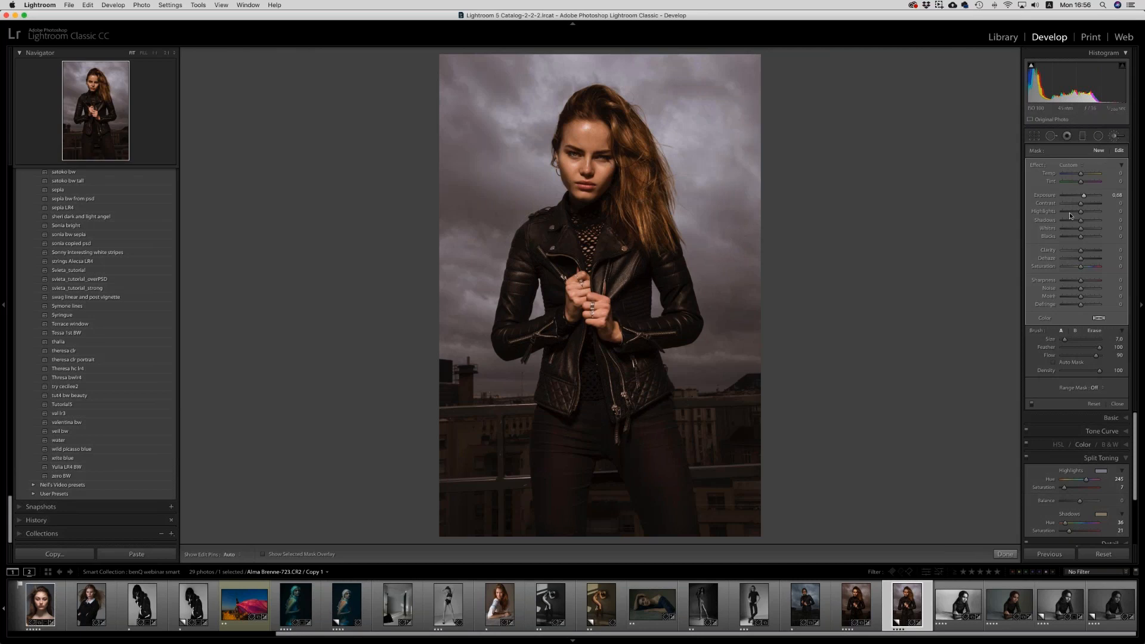
# Paint the leather jacket's lapels and chest with a new brush mask at highlights 32 and whites 16.
pyautogui.click(1074, 165)
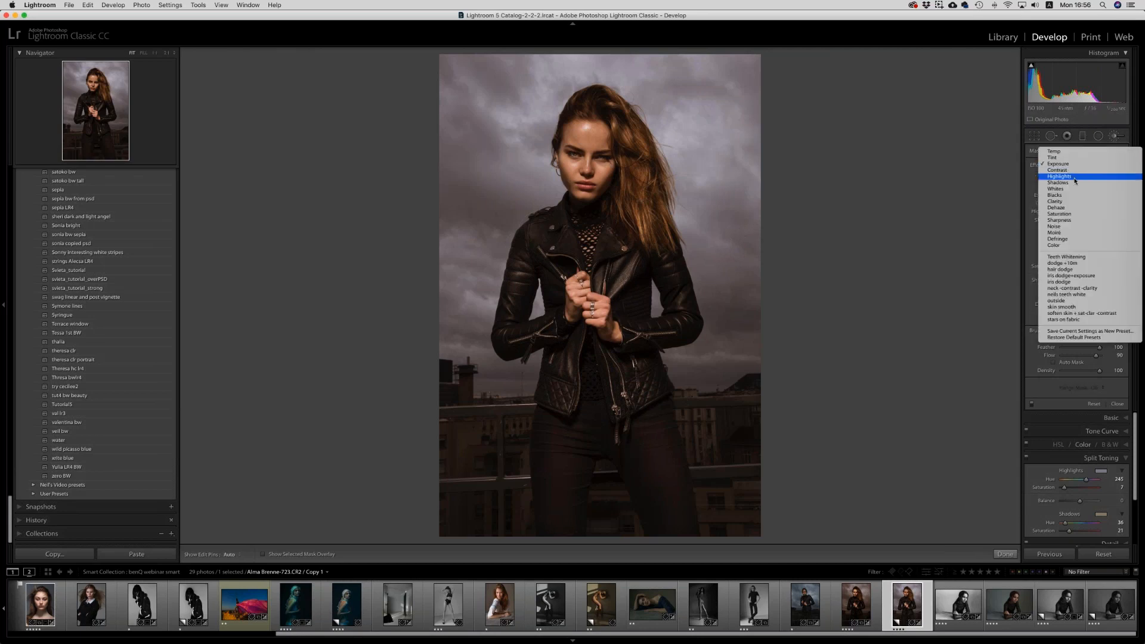
pyautogui.click(1060, 177)
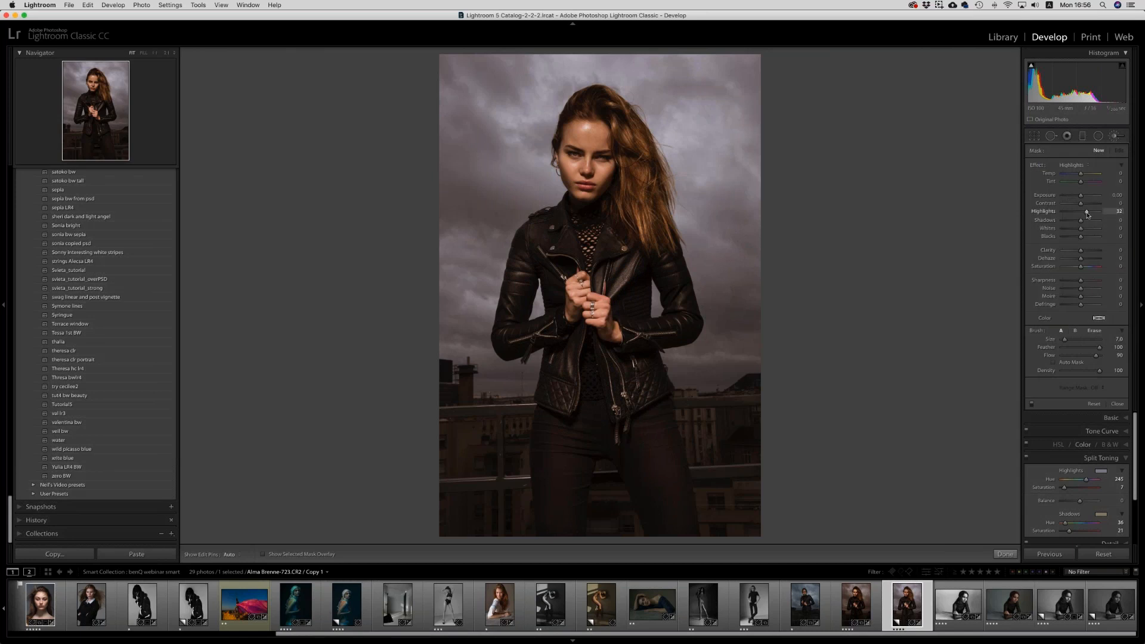
pyautogui.moveTo(1081, 229); pyautogui.dragTo(1084, 228)
pyautogui.moveTo(646, 270)
pyautogui.mouseDown()
pyautogui.moveTo(617, 268)
pyautogui.moveTo(619, 301)
pyautogui.moveTo(672, 329)
pyautogui.moveTo(625, 343)
pyautogui.moveTo(622, 399)
pyautogui.moveTo(568, 394)
pyautogui.moveTo(552, 383)
pyautogui.moveTo(549, 293)
pyautogui.moveTo(548, 334)
pyautogui.moveTo(557, 236)
pyautogui.moveTo(567, 242)
pyautogui.mouseUp()
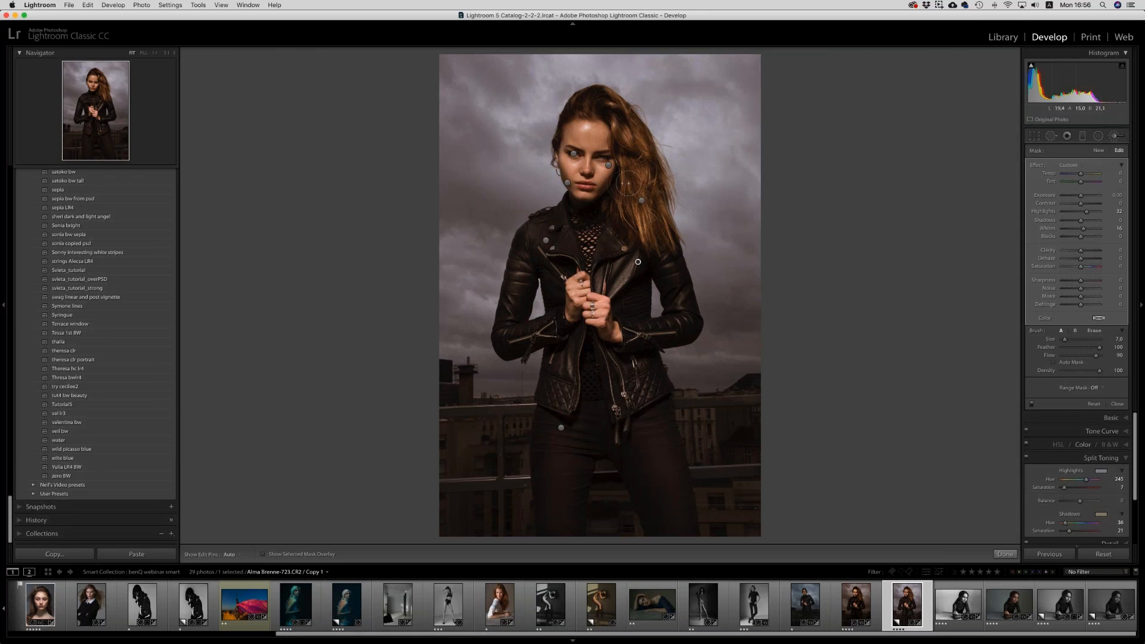
# Create another brush mask with whites at 13 and the brush size reduced to 6.
pyautogui.click(1098, 151)
pyautogui.click(1069, 165)
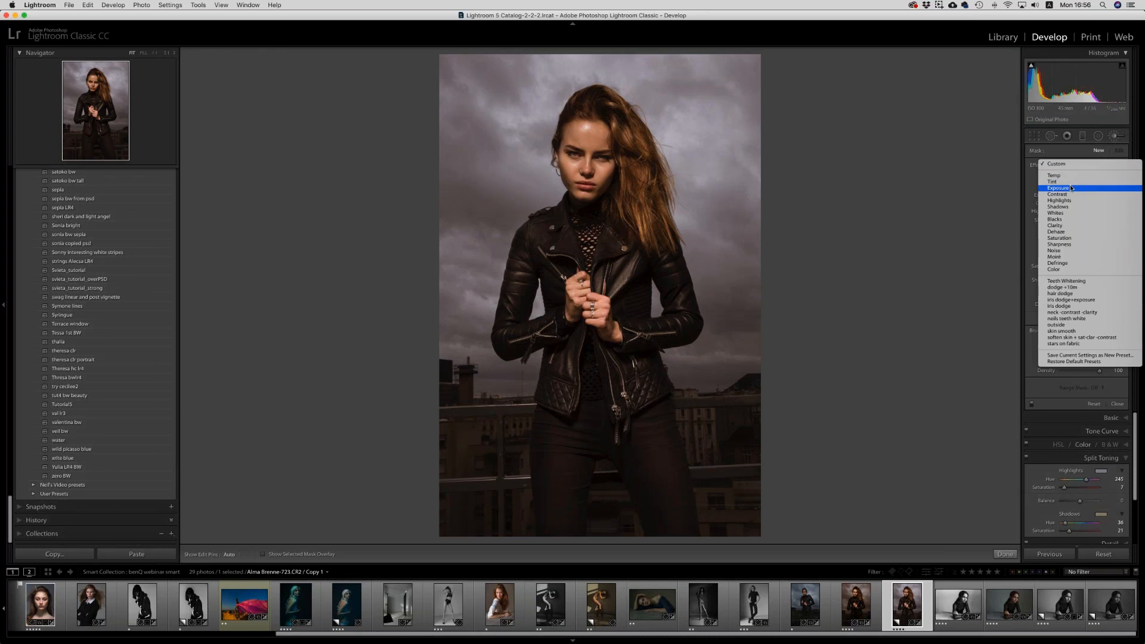
pyautogui.click(1056, 213)
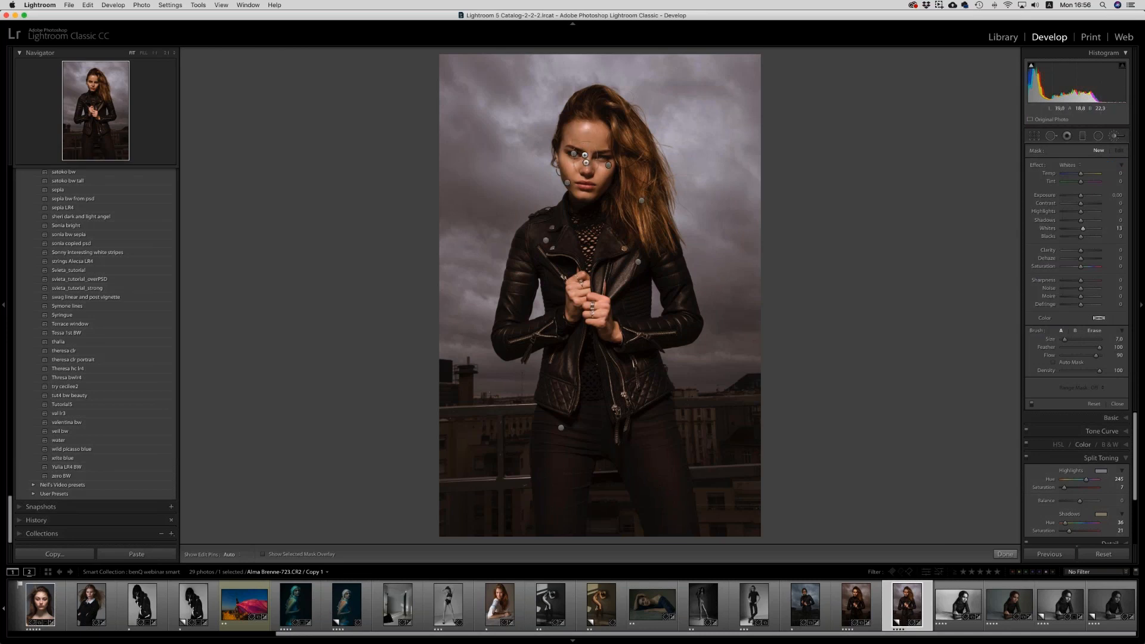
pyautogui.press('[')
pyautogui.press('h')
pyautogui.press('h')
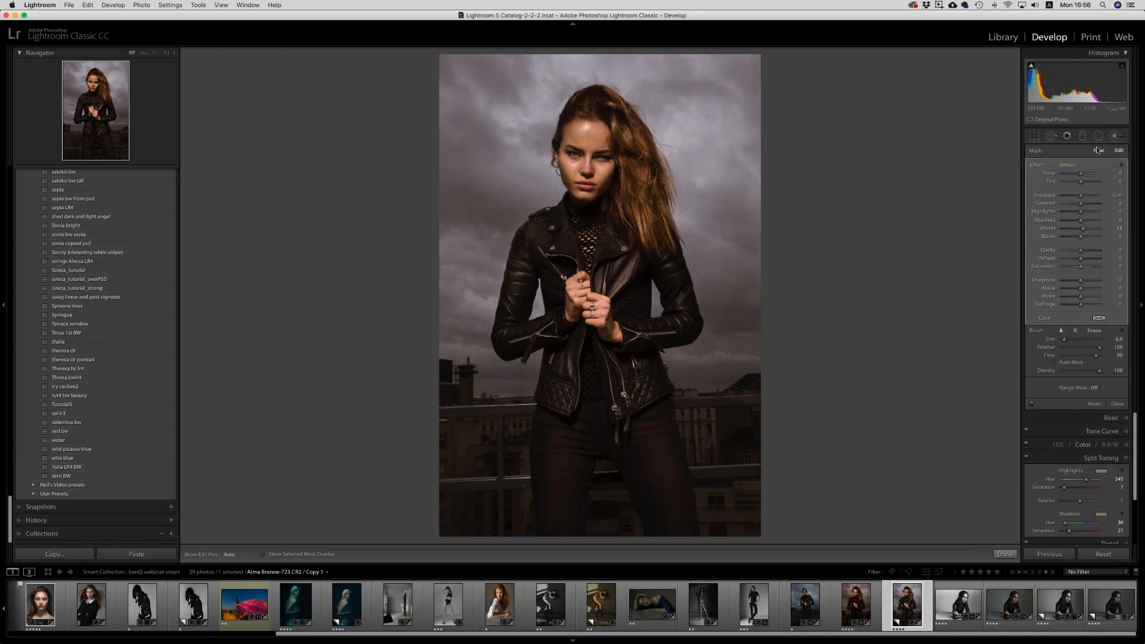
pyautogui.click(1082, 137)
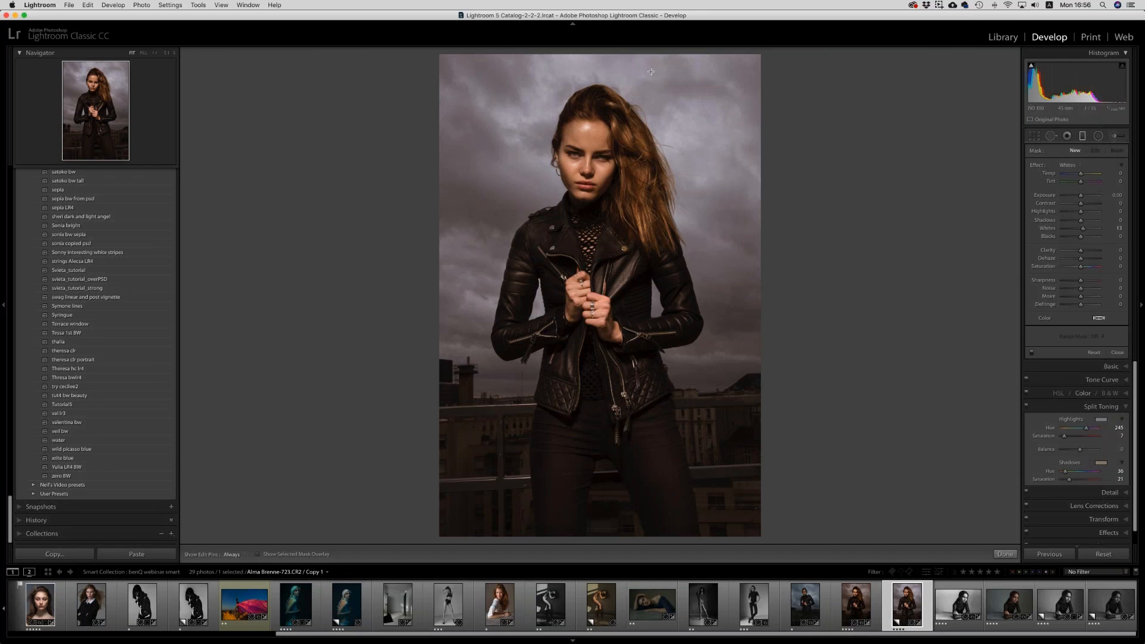
pyautogui.moveTo(649, 51); pyautogui.dragTo(650, 450)
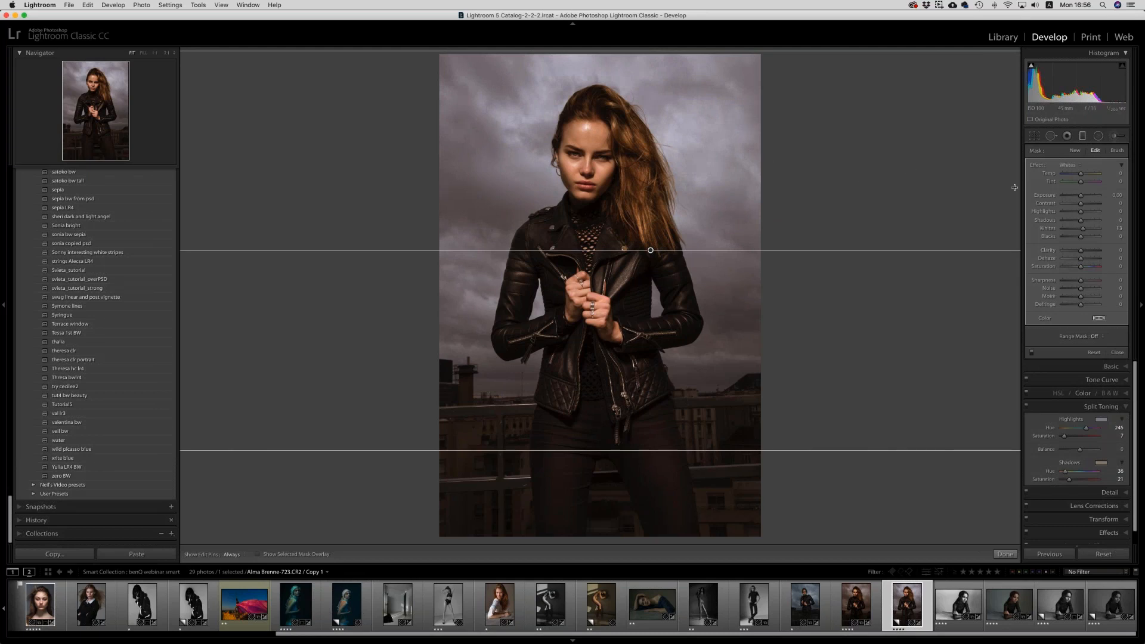
pyautogui.click(1098, 338)
pyautogui.click(1103, 342)
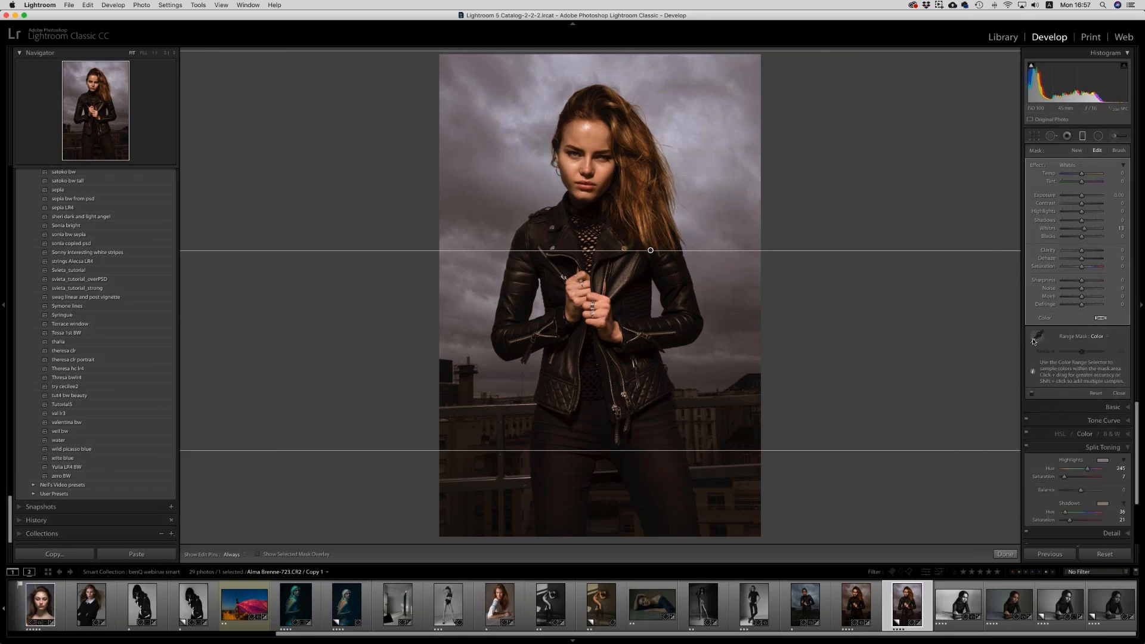
pyautogui.click(1038, 337)
pyautogui.moveTo(727, 197); pyautogui.dragTo(672, 87)
pyautogui.click(1072, 170)
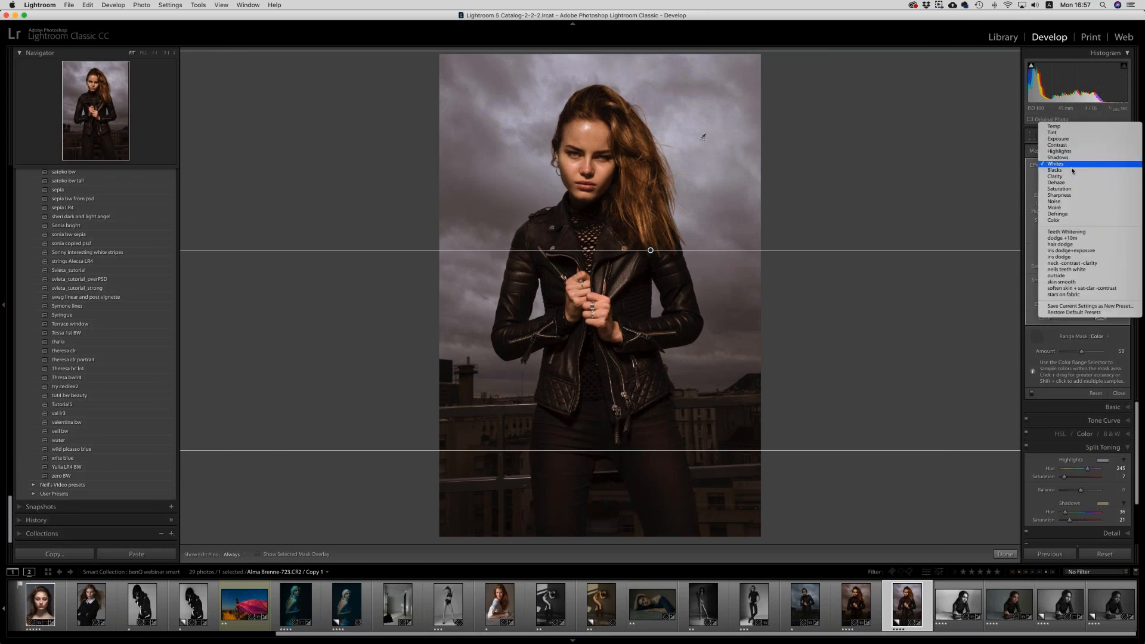
pyautogui.click(1072, 177)
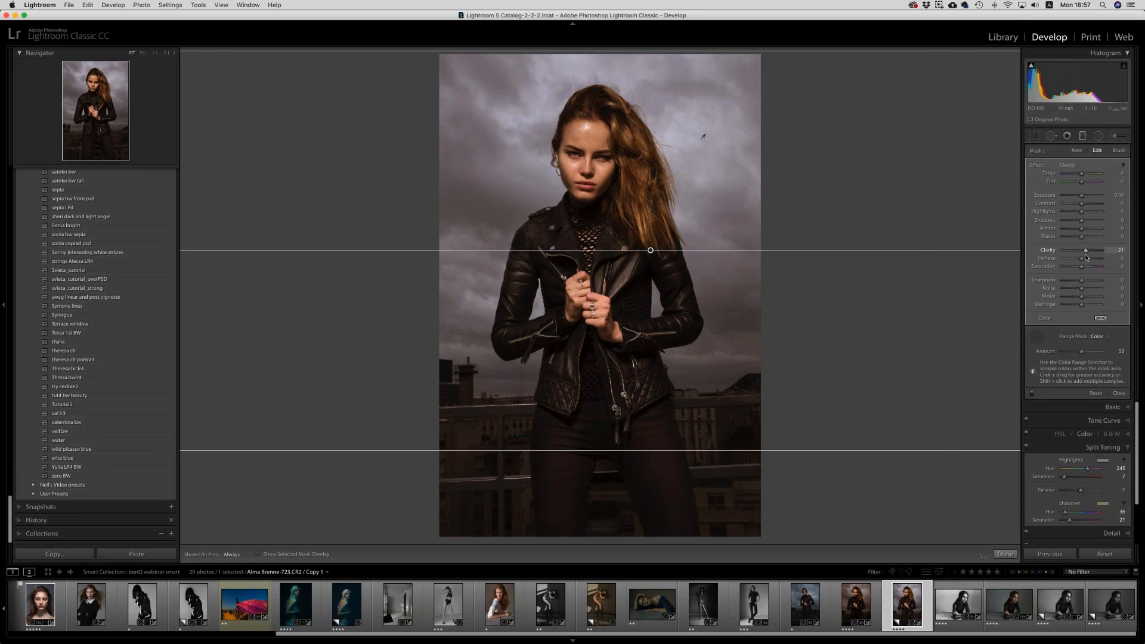
pyautogui.moveTo(1085, 253); pyautogui.dragTo(1103, 256)
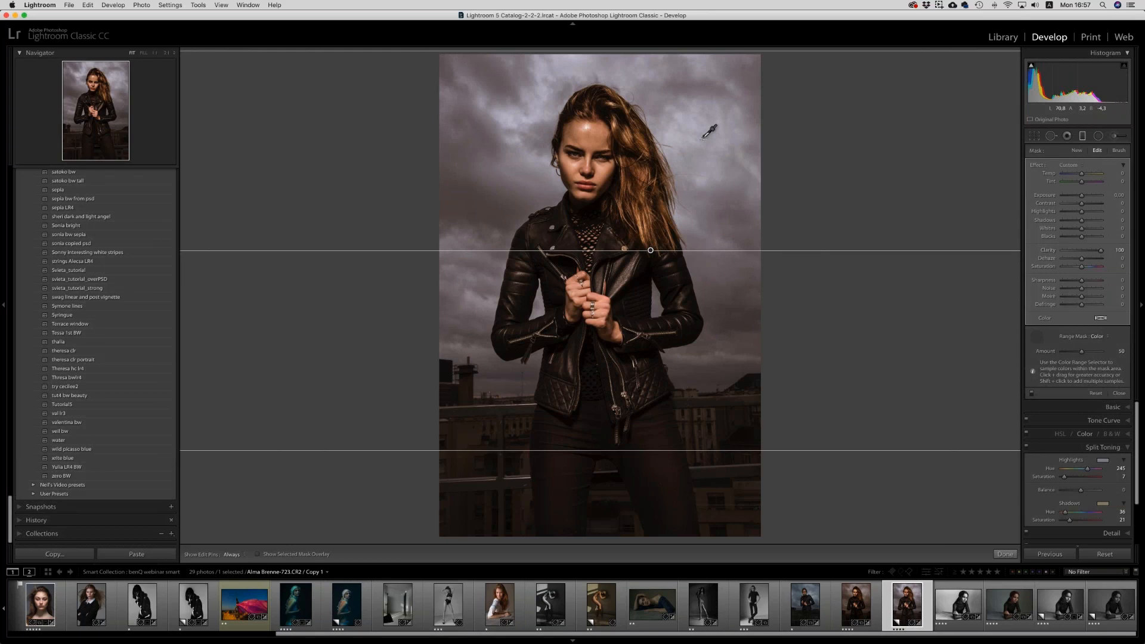
pyautogui.press('Delete')
# Draw a graduated filter from the photo's upper edge down to the lower jacket and set its clarity to 76.
pyautogui.moveTo(601, 51); pyautogui.dragTo(609, 102)
pyautogui.moveTo(612, 178); pyautogui.dragTo(620, 377)
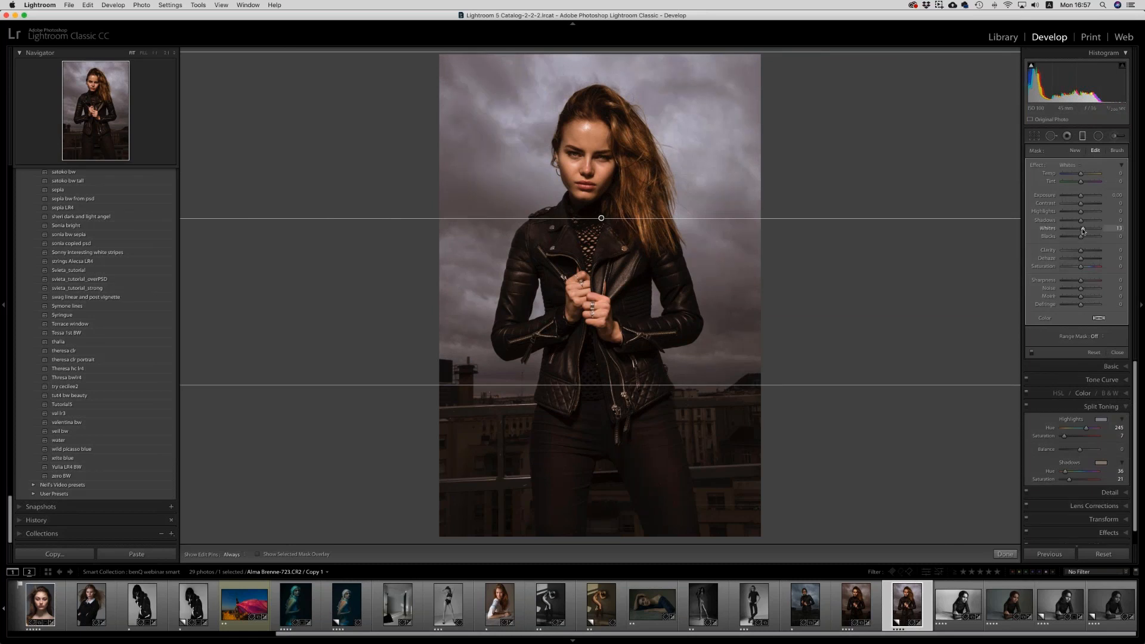
pyautogui.click(1068, 164)
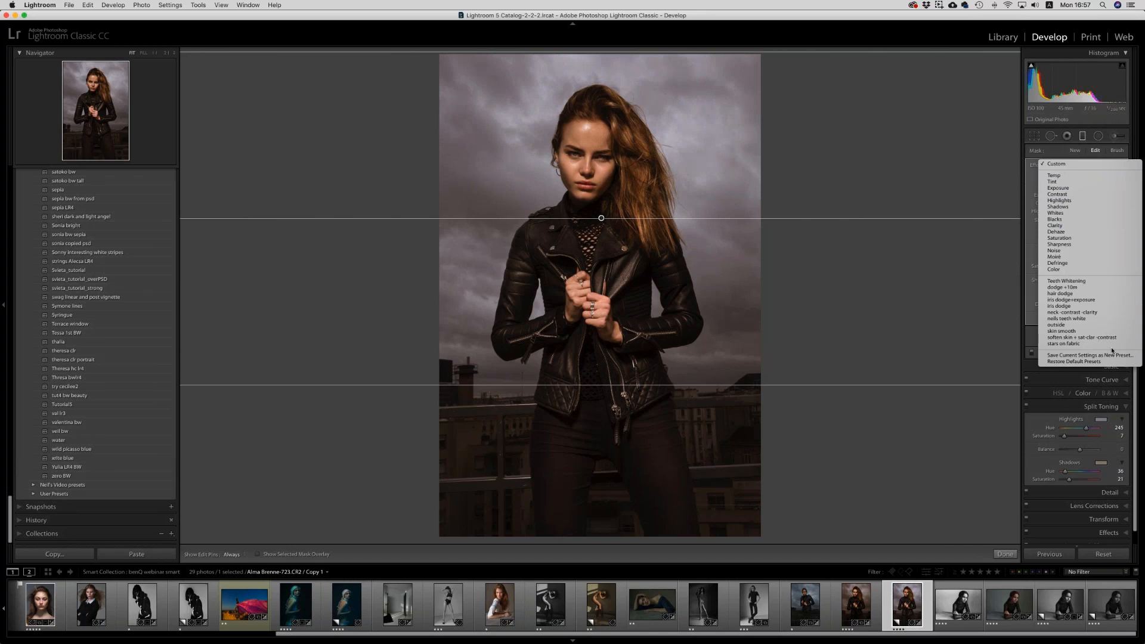
pyautogui.click(1056, 226)
pyautogui.moveTo(1088, 252); pyautogui.dragTo(1096, 251)
# Limit the graduated filter with a color range mask sampled from the cloudy sky, with its amount at 64.
pyautogui.click(1095, 337)
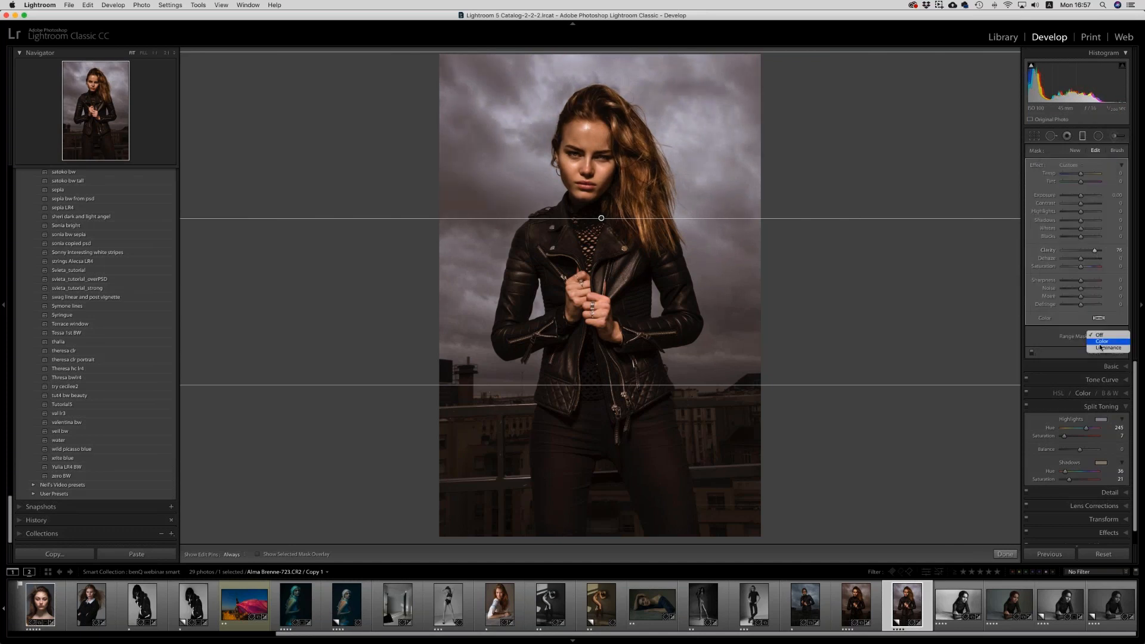
pyautogui.click(1101, 342)
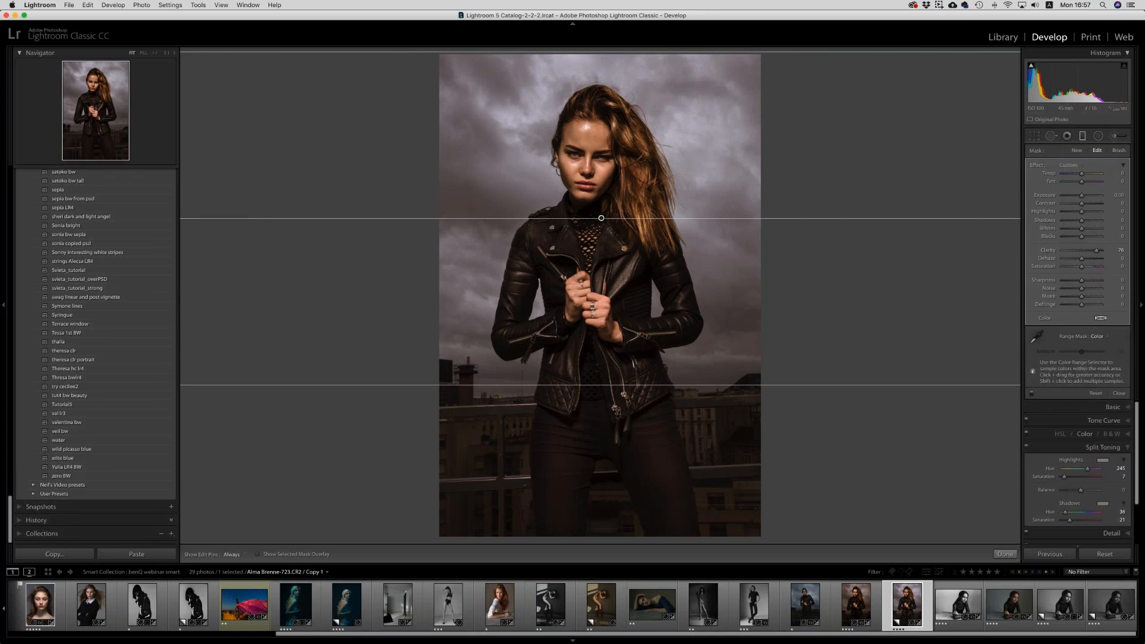
pyautogui.click(1036, 337)
pyautogui.click(729, 150)
pyautogui.moveTo(726, 151); pyautogui.dragTo(705, 75)
pyautogui.moveTo(1082, 352); pyautogui.dragTo(1088, 356)
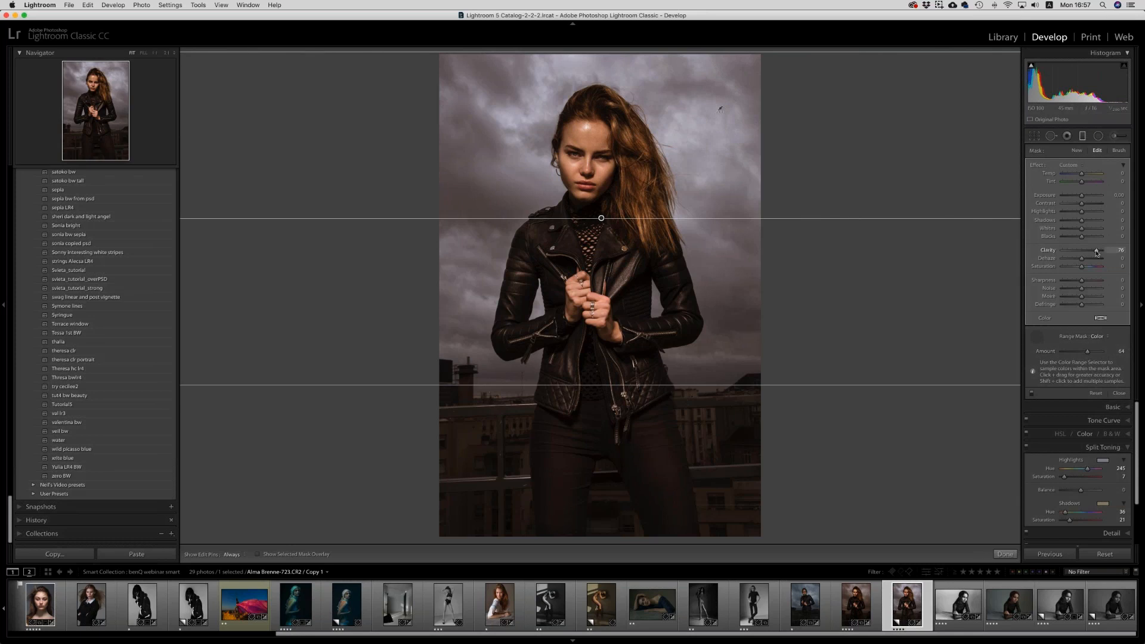
# Set the sky graduated filter's clarity to 88 and its temperature to -4.
pyautogui.moveTo(1097, 251); pyautogui.dragTo(1088, 251)
pyautogui.moveTo(1080, 174); pyautogui.dragTo(1081, 176)
pyautogui.hotkey('ctrl', 'Up')
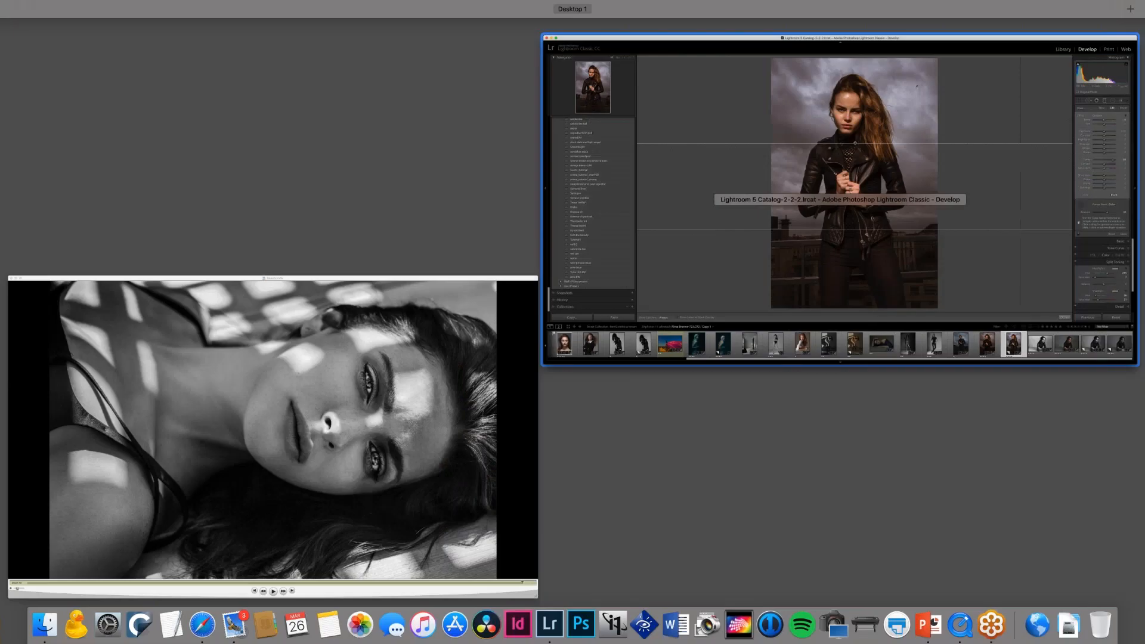
pyautogui.hotkey('ctrl', 'Up')
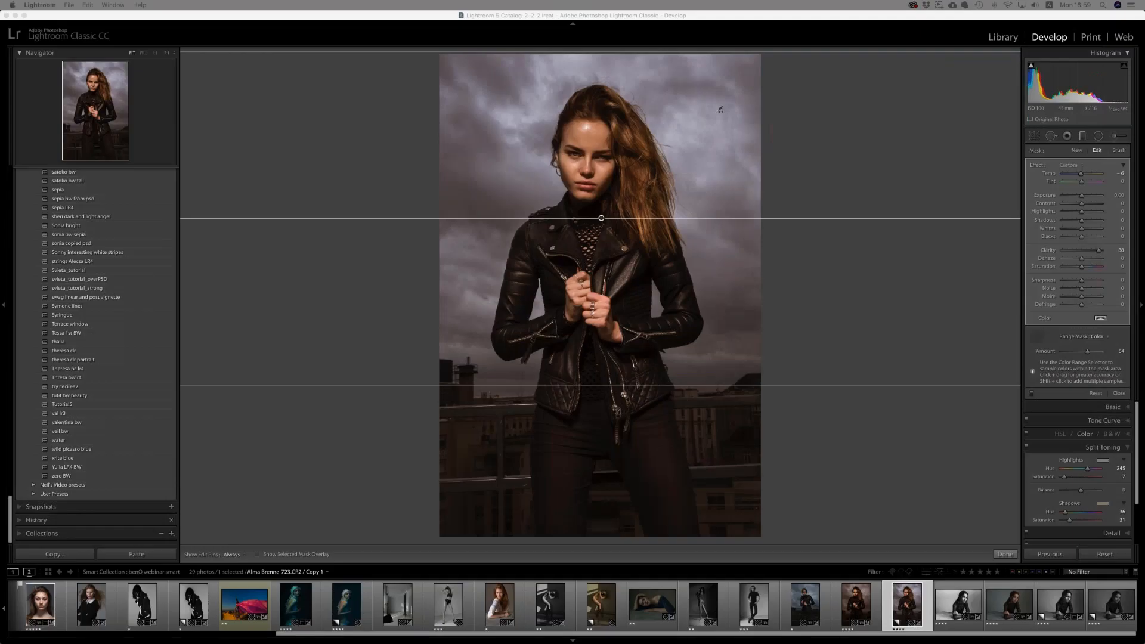